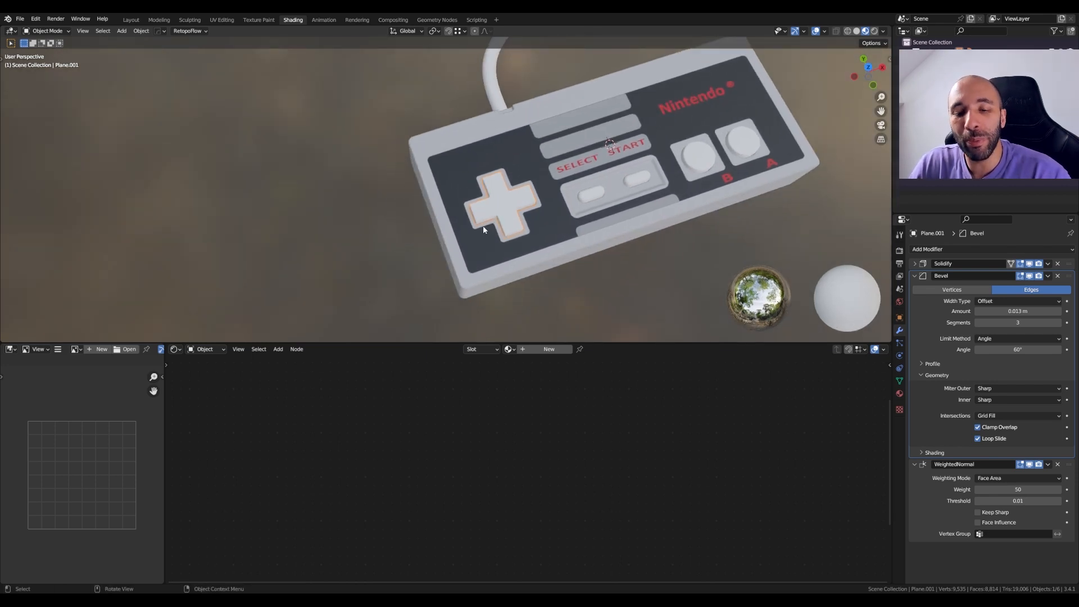
Step: Create a new material named BlackPlastic on the selected cross-shaped directional pad
scroll(483, 227, "up", 4)
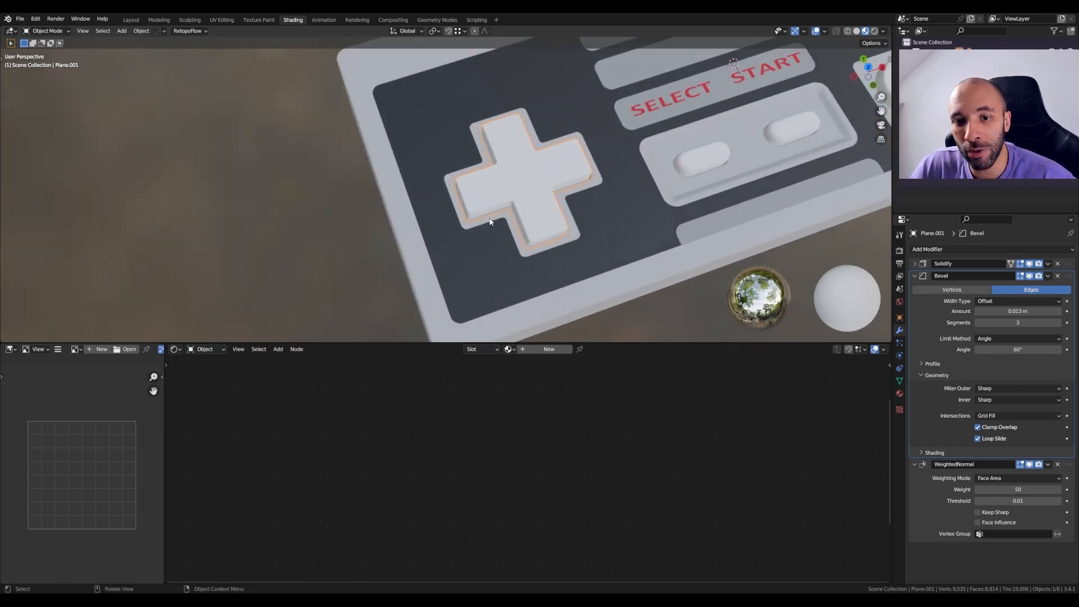
scroll(495, 225, "down", 5)
middle_click_drag(483, 239, 470, 226)
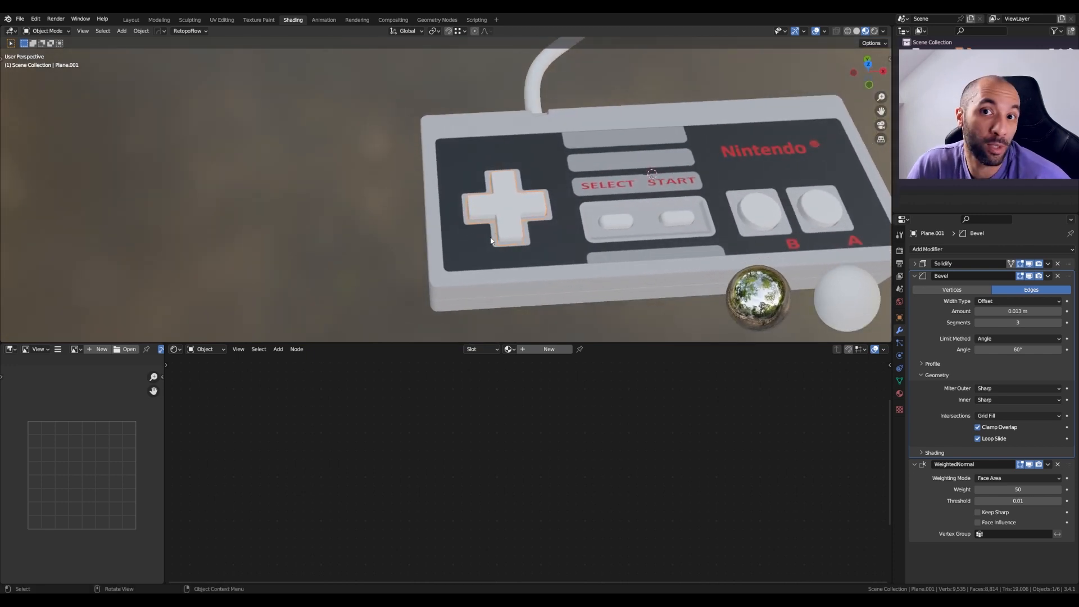
middle_click_drag(510, 233, 509, 272)
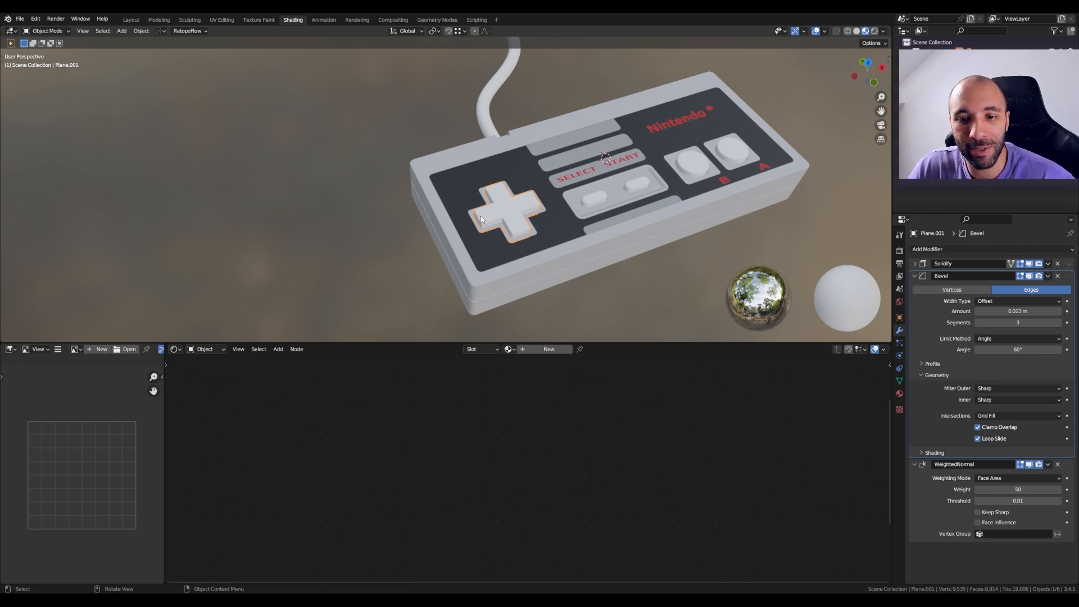
left_click(535, 349)
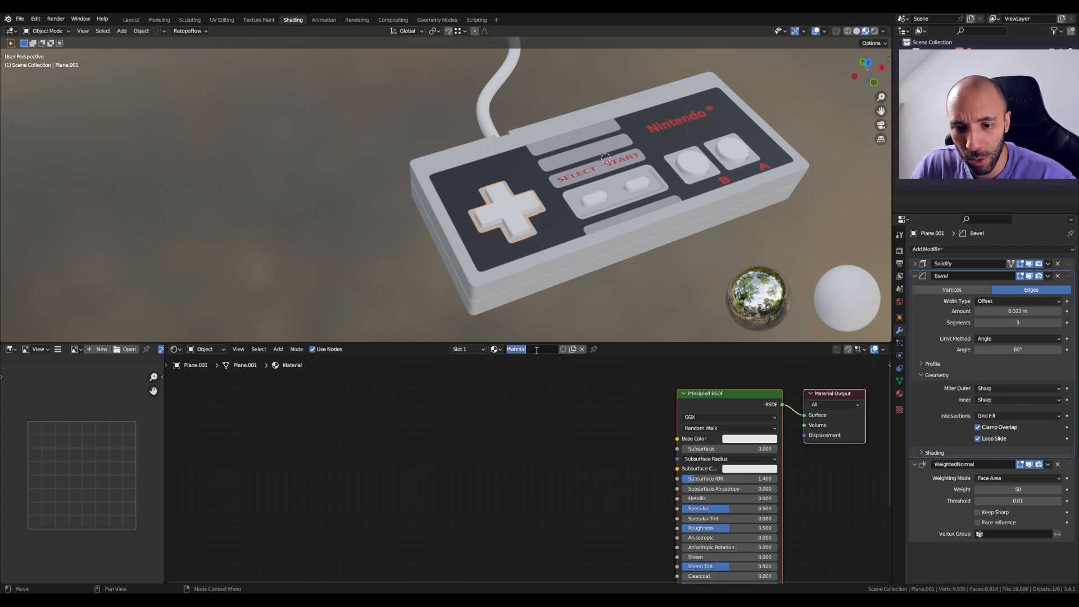
type("BlackPla")
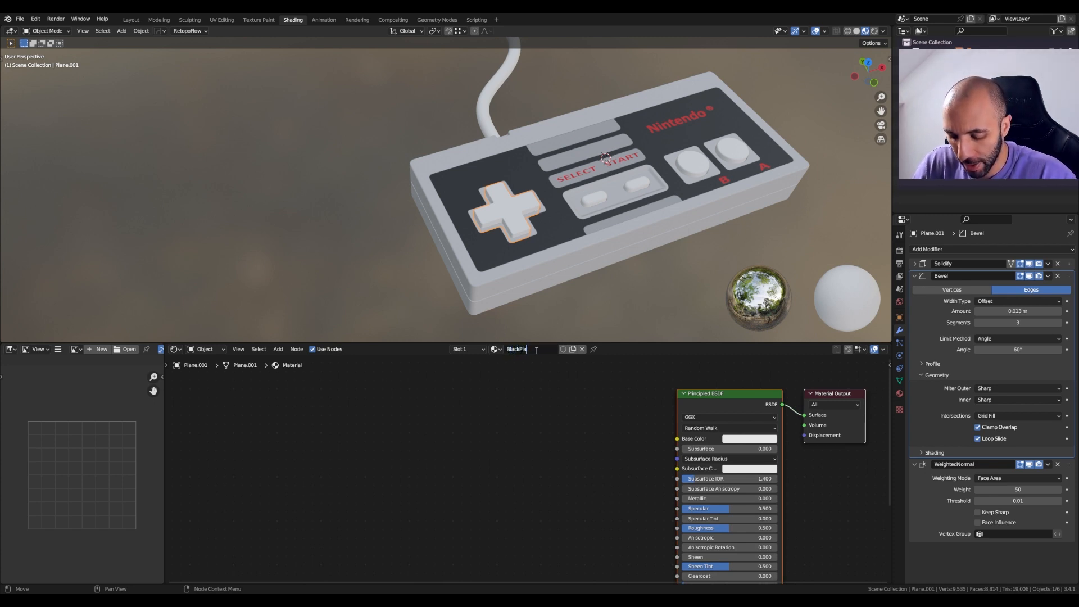
type("stic")
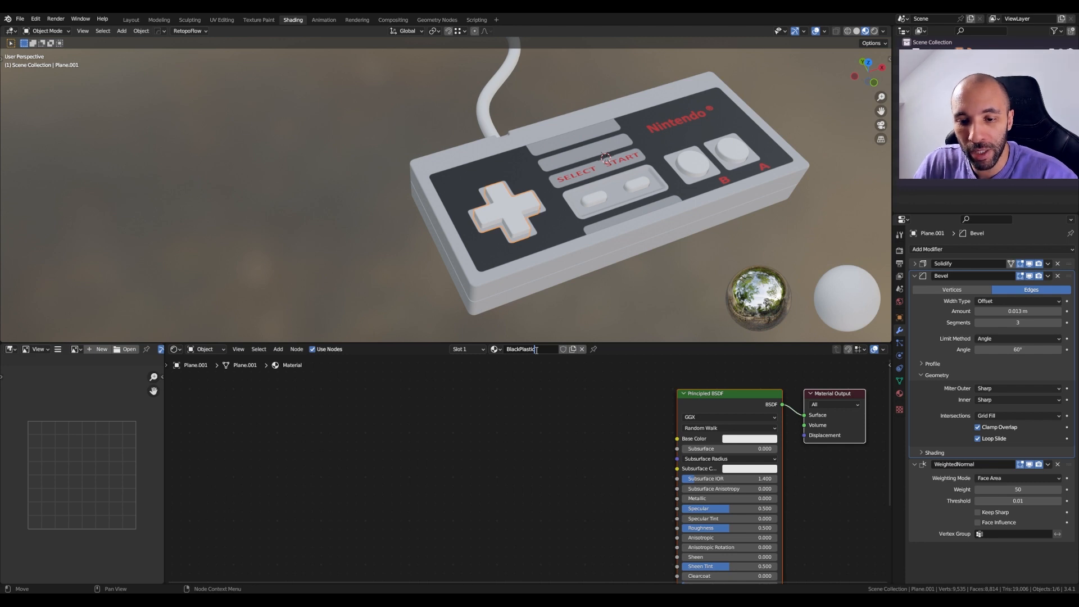
key("Return")
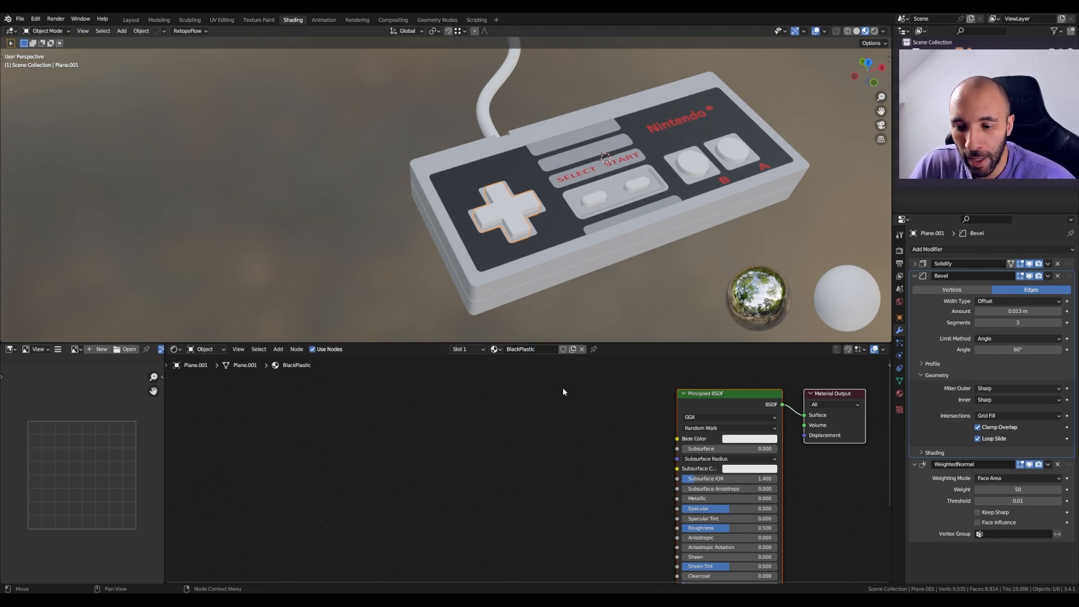
Step: Darken the BlackPlastic base color to near black, with an HSV value of 0.010
middle_click_drag(555, 401, 419, 399)
left_click(614, 437)
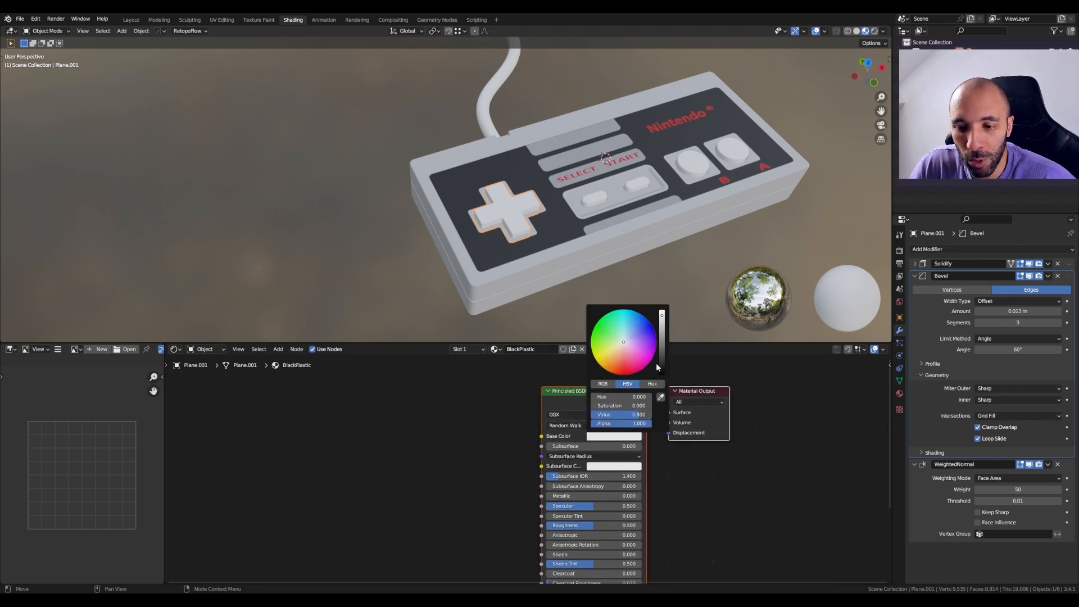
left_click_drag(664, 338, 661, 365)
scroll(538, 230, "up", 4)
middle_click_drag(538, 230, 538, 203)
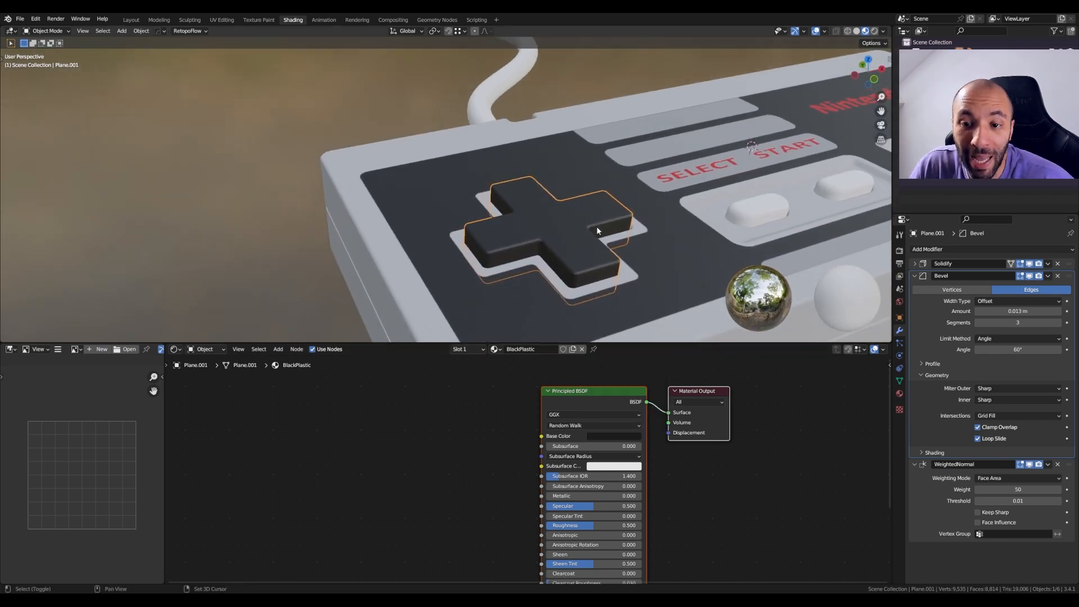
middle_click_drag(596, 231, 557, 215, "shift")
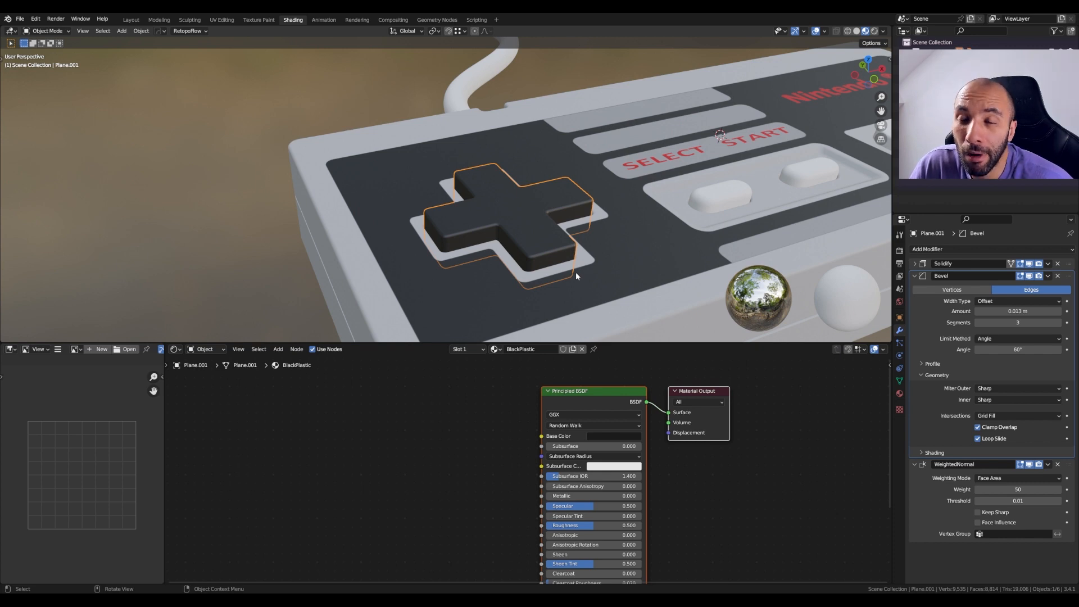
left_click(608, 436)
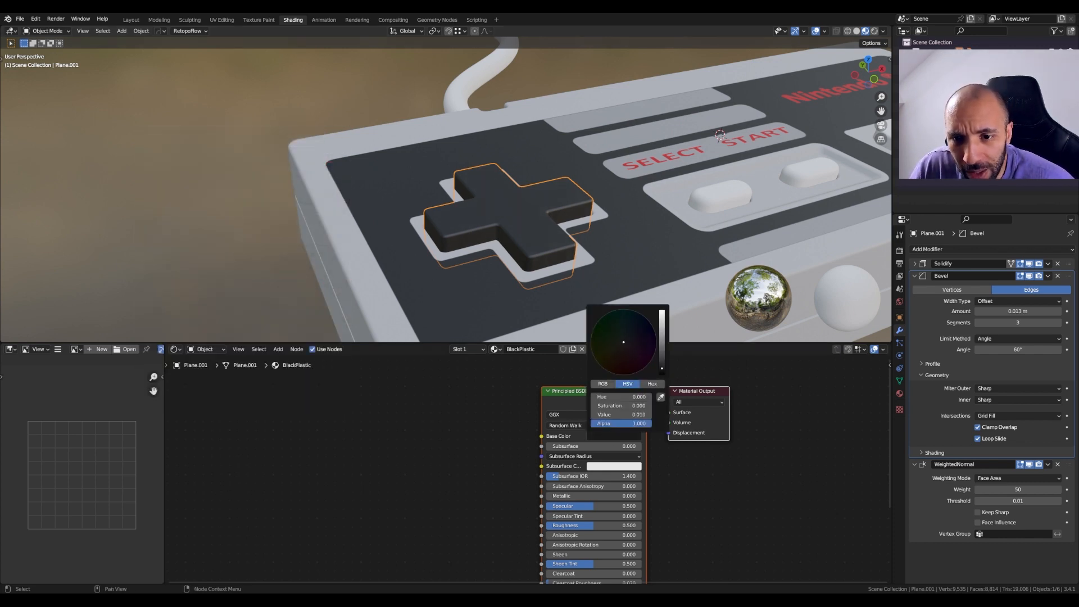
middle_click_drag(541, 210, 537, 183)
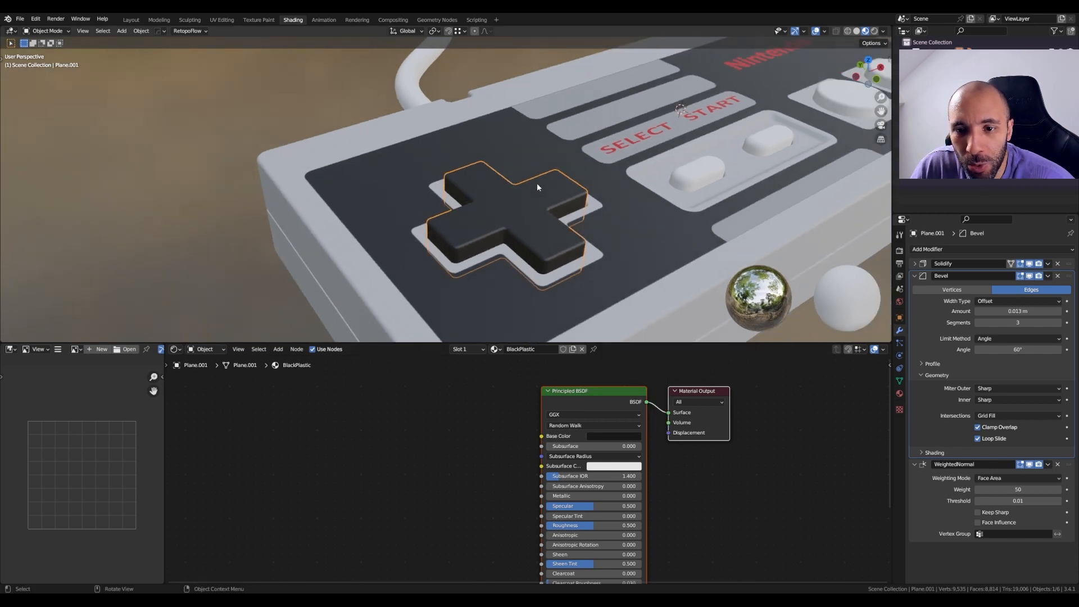
Step: Lower the Specular of the directional pad's BlackPlastic material to 0.288
scroll(550, 214, "up", 4)
mouse_move(556, 224)
middle_mouse_down()
mouse_move(558, 211)
mouse_move(547, 224)
middle_mouse_up()
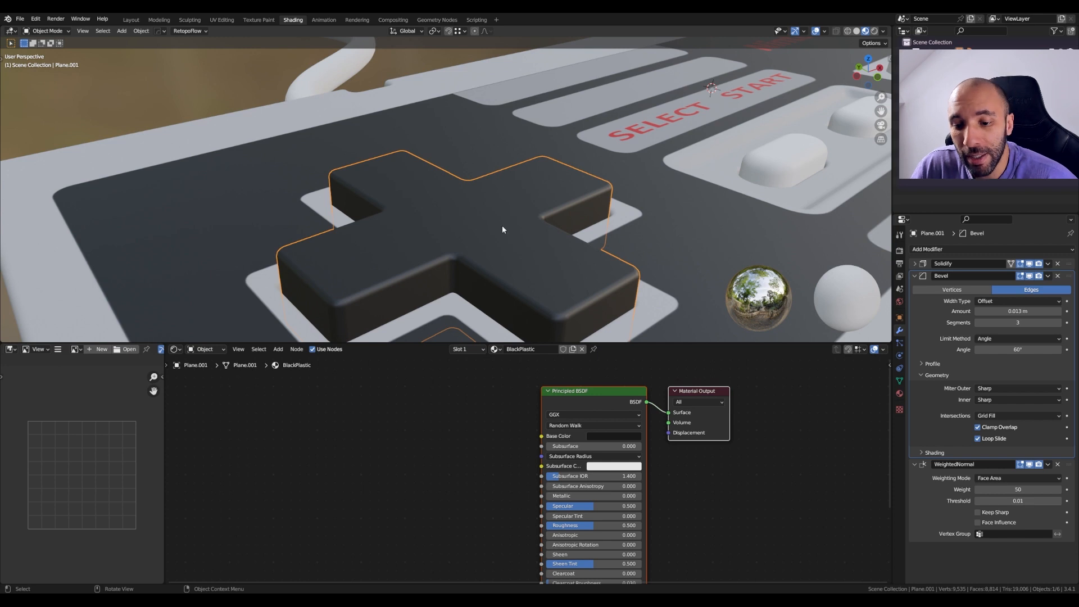
middle_click_drag(476, 488, 462, 406)
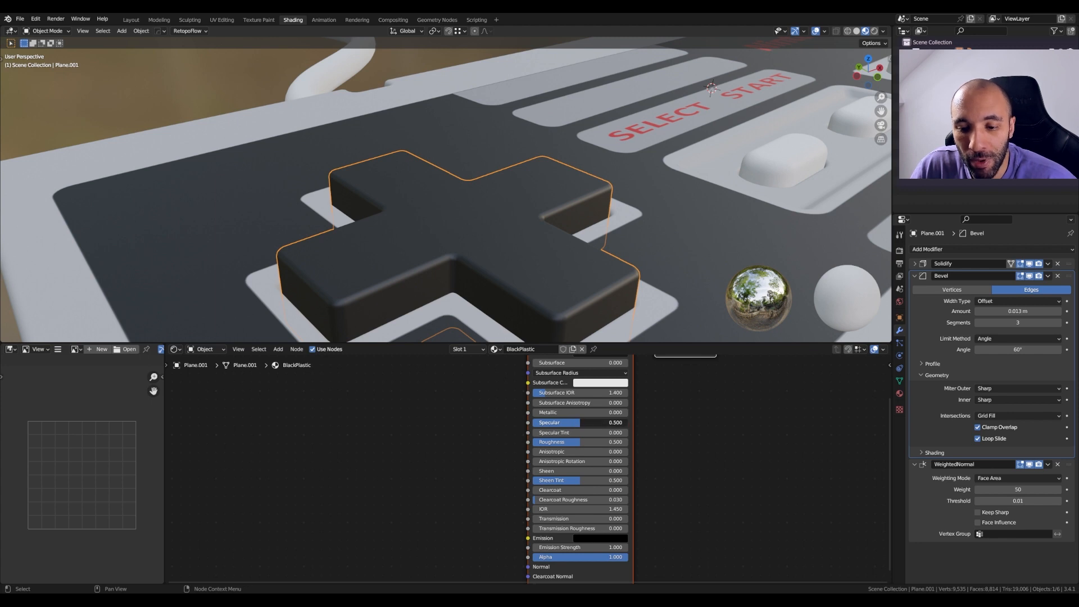
mouse_move(578, 422)
left_mouse_down()
mouse_move(623, 422)
mouse_move(537, 422)
mouse_move(624, 422)
mouse_move(536, 422)
mouse_move(580, 422)
left_mouse_up()
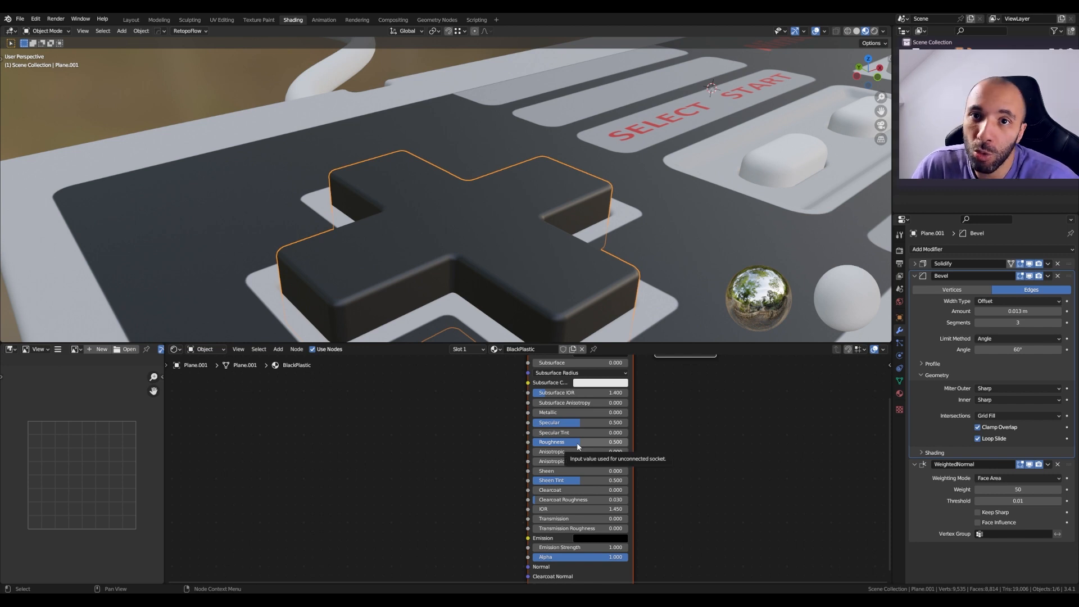
left_click_drag(579, 423, 573, 422)
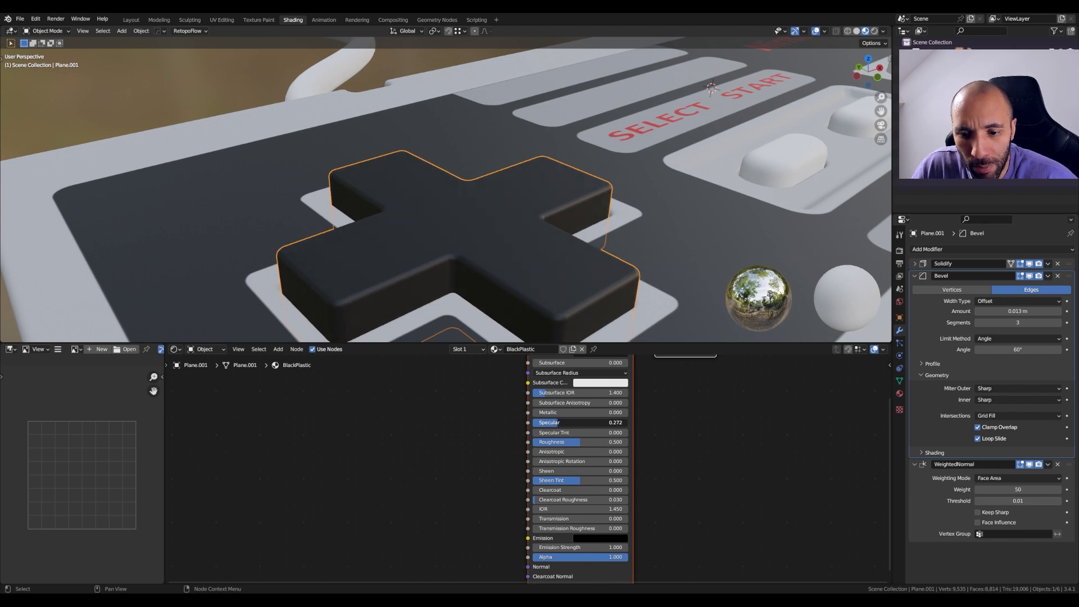
left_click_drag(558, 422, 560, 423)
Step: Set the BlackPlastic Roughness to 0.247 and copy the material's black base color
middle_click_drag(562, 281, 559, 253)
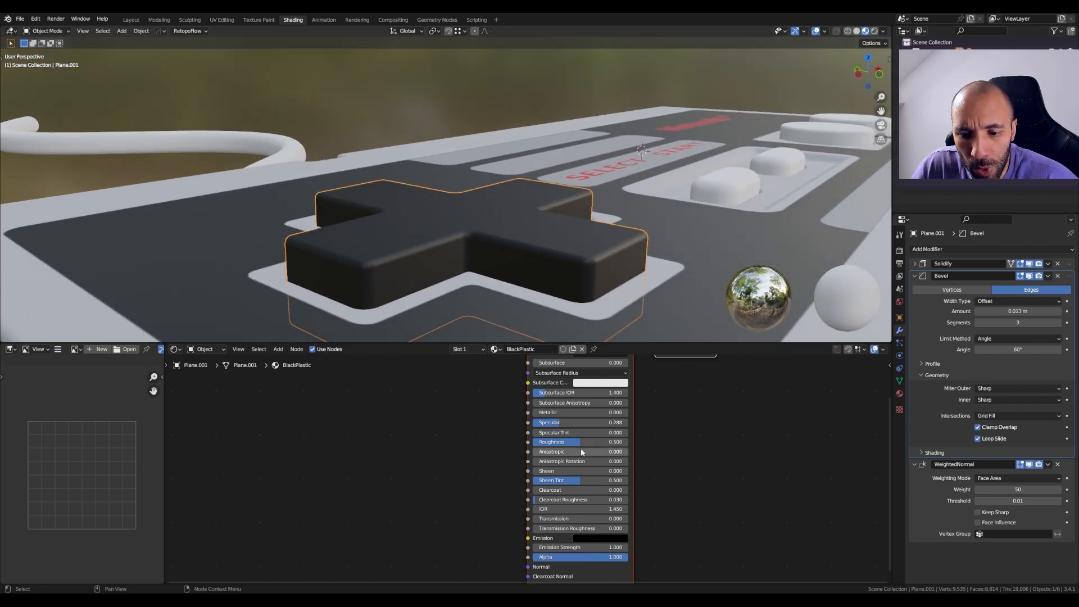
left_click_drag(581, 442, 556, 441)
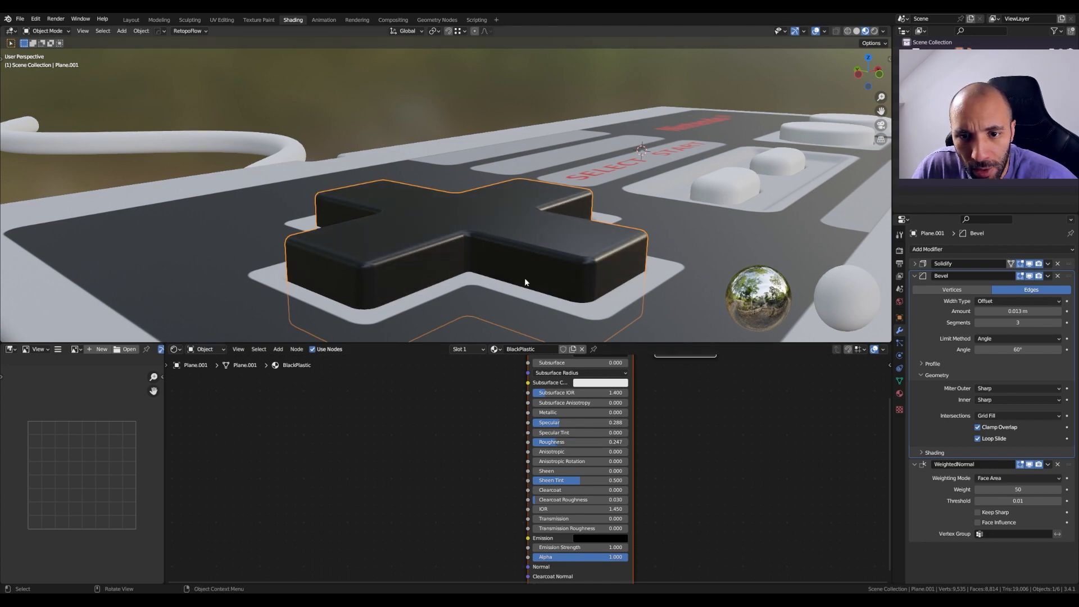
mouse_move(524, 277)
middle_mouse_down()
mouse_move(504, 282)
mouse_move(568, 273)
mouse_move(518, 288)
middle_mouse_up()
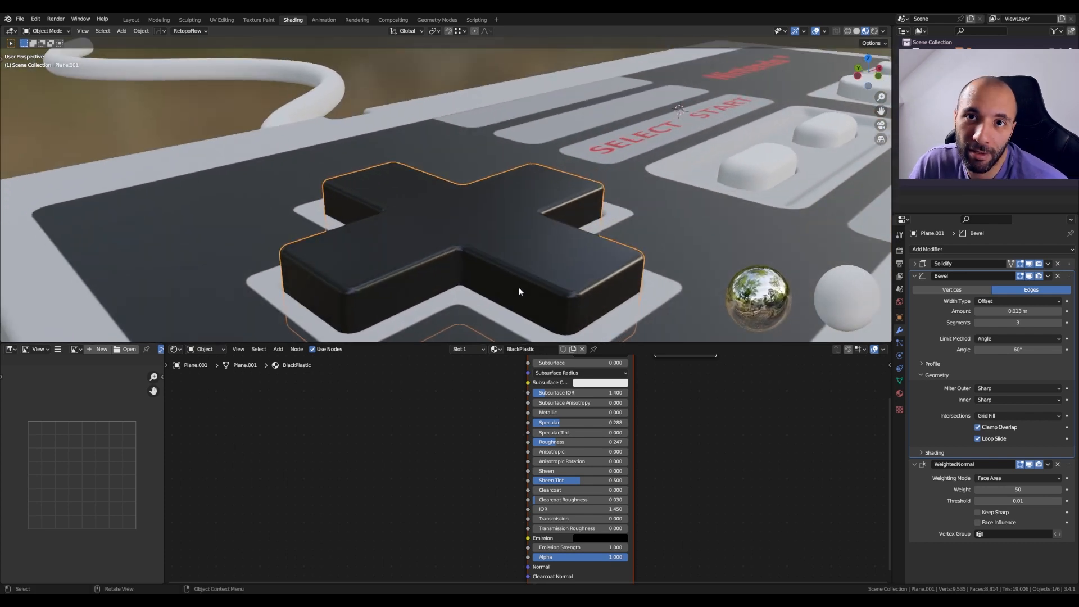
middle_click_drag(535, 192, 540, 238)
scroll(539, 239, "down", 5)
scroll(539, 238, "down", 2)
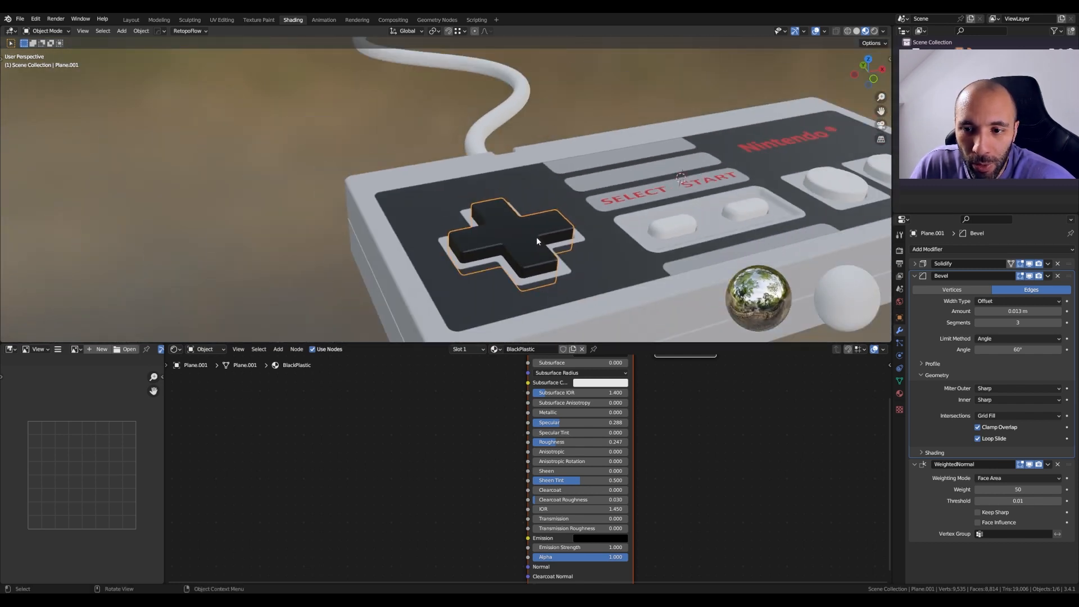
middle_click_drag(704, 468, 696, 535)
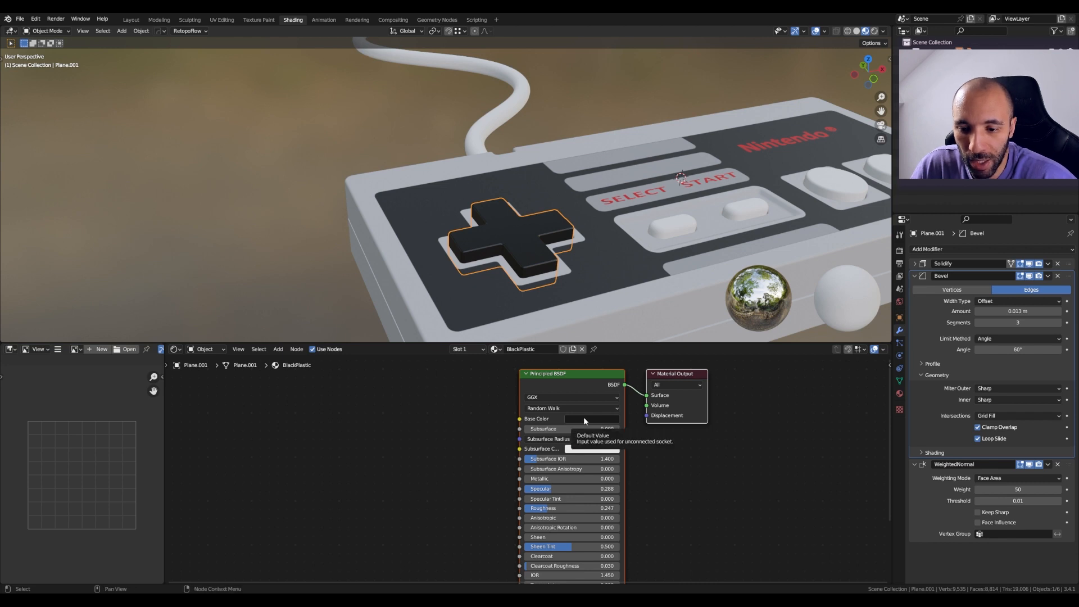
Step: Reduce the Bevel amount on the Select and Start buttons to 0.037 m
left_click(669, 231)
scroll(666, 219, "up", 4)
middle_click_drag(666, 216, 586, 213)
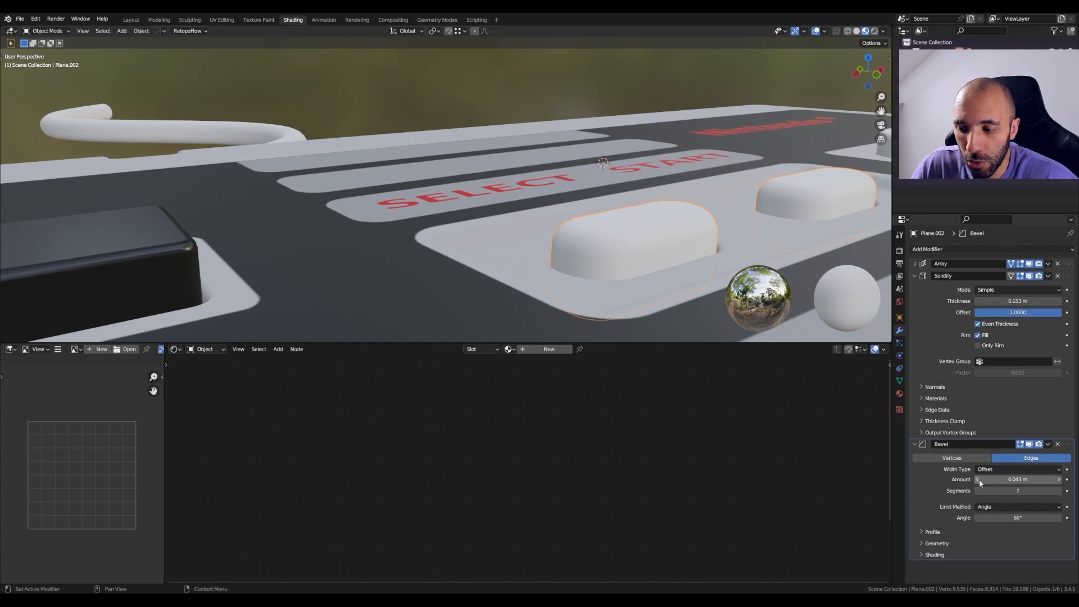
left_click_drag(1019, 479, 1011, 480)
Step: Increase the Bevel modifier's segments on the Select and Start buttons to 10 for smoother edges
middle_click_drag(624, 281, 514, 180)
scroll(534, 198, "up", 3)
scroll(490, 273, "up", 1)
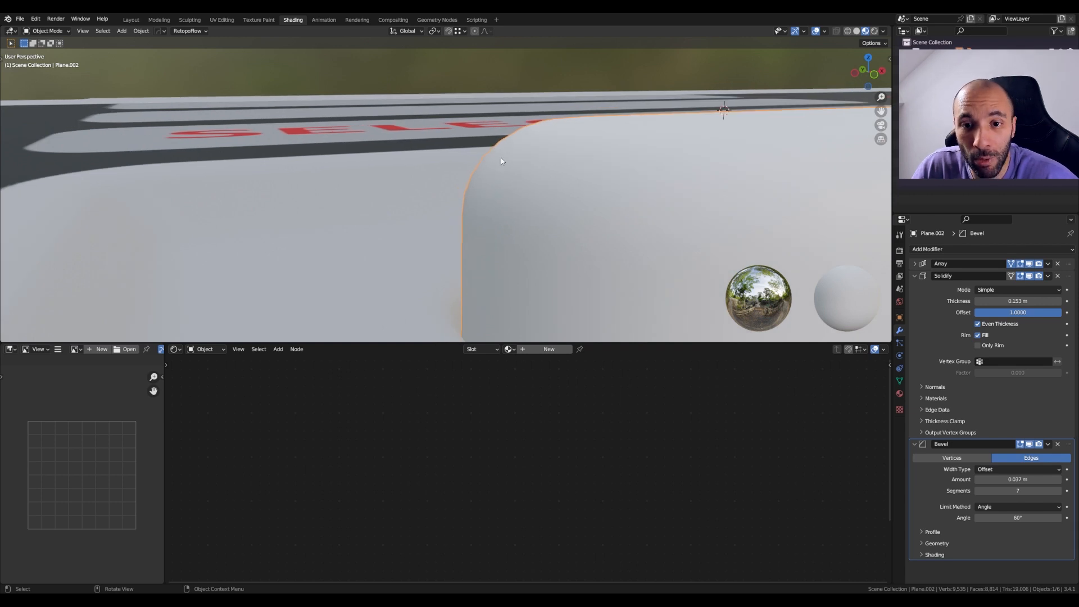
left_click(1059, 491)
left_click(1058, 491)
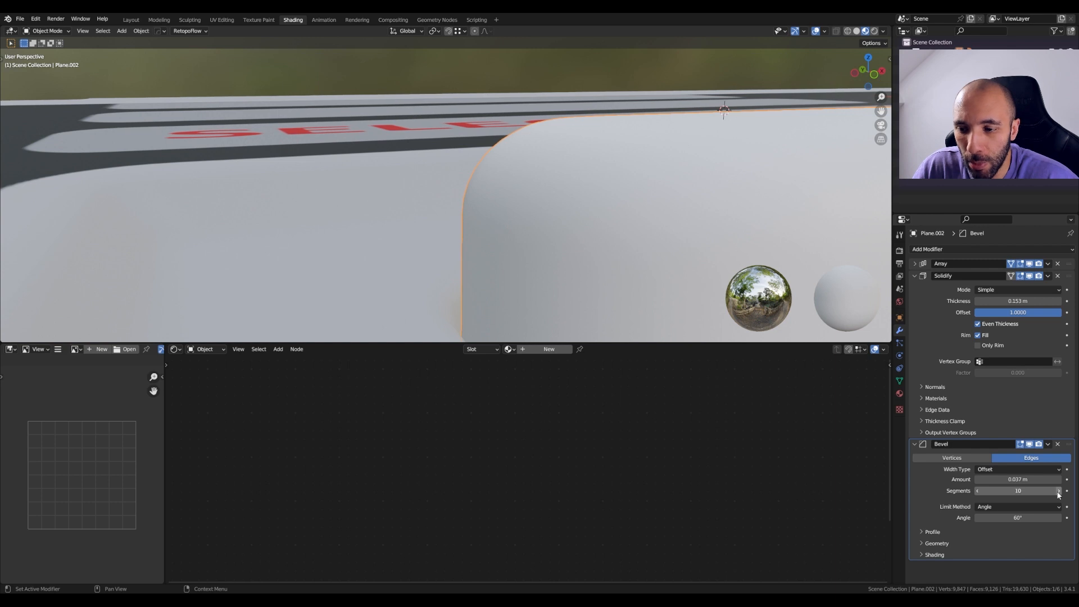
scroll(364, 103, "down", 7)
middle_click_drag(364, 104, 456, 183)
scroll(456, 183, "down", 4)
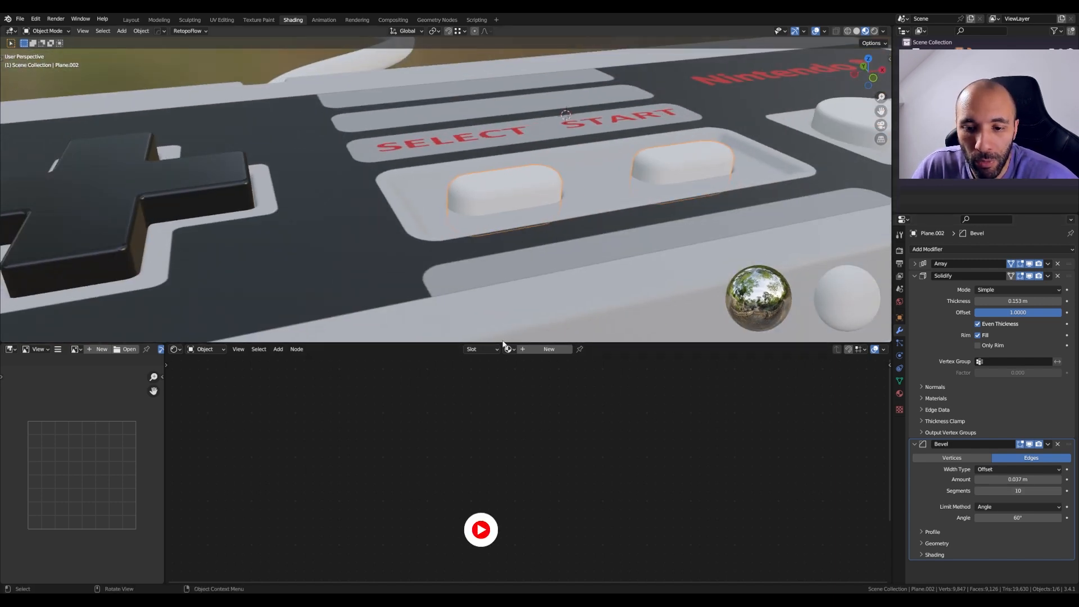
Step: Create a material named BlackRubber on the Select and Start buttons and paste the copied black into its base color
left_click(543, 351)
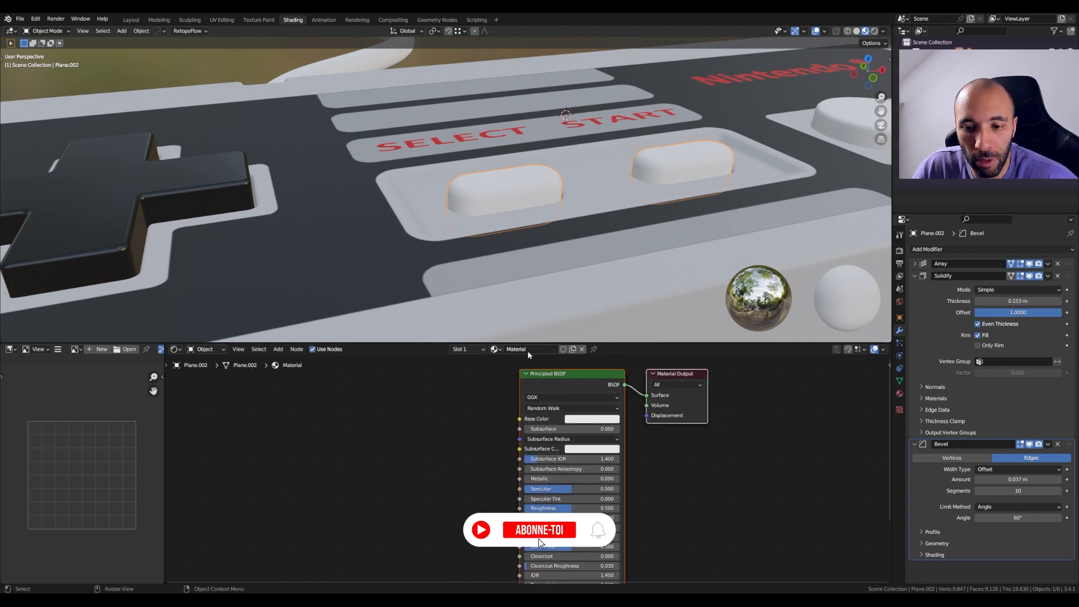
left_click(534, 349)
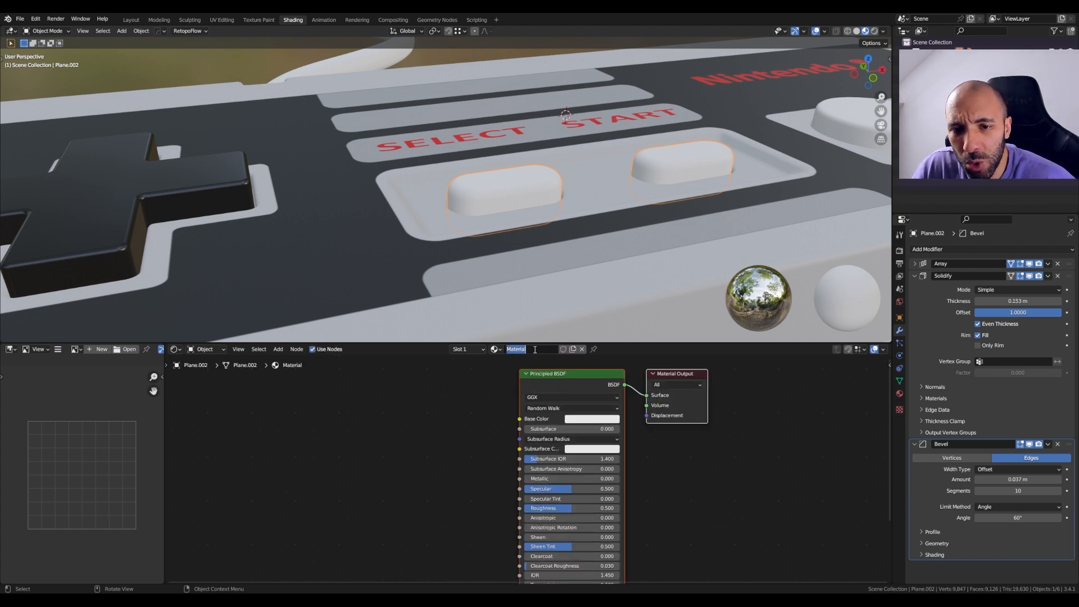
type("Bl")
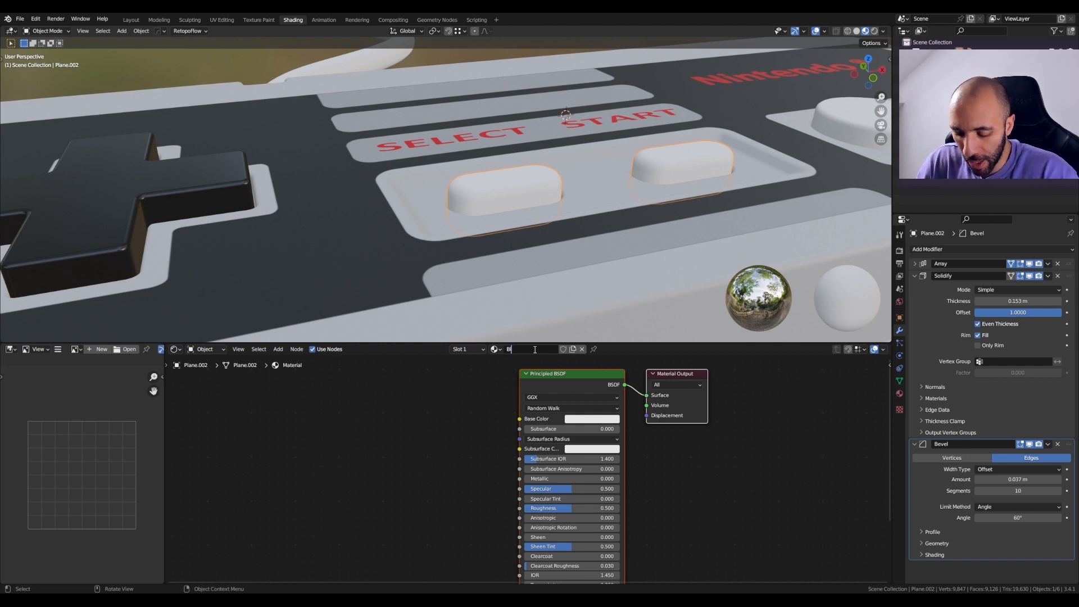
type("ackRubber")
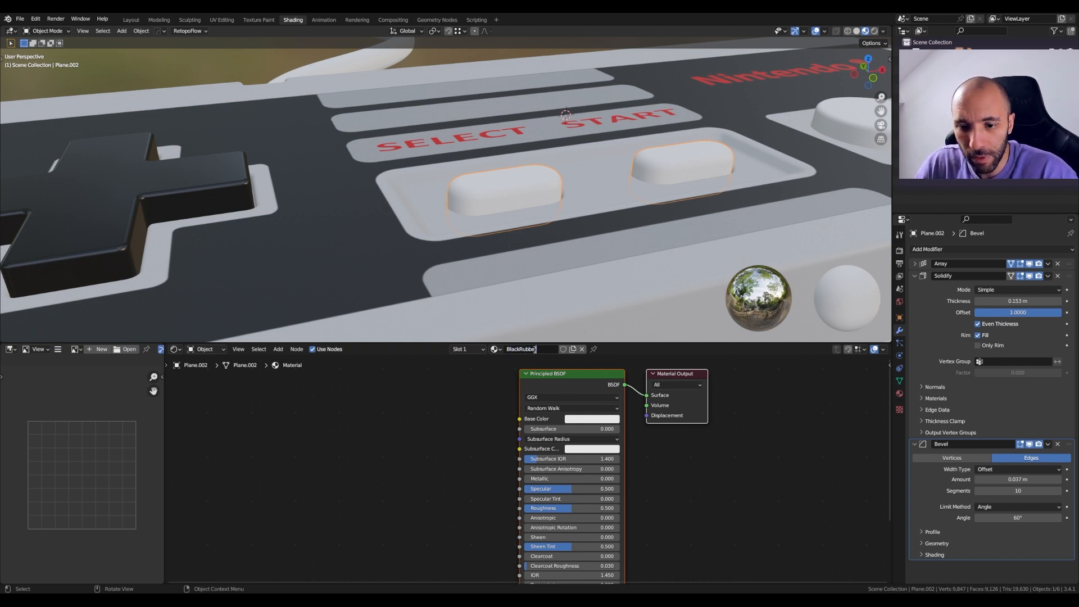
key("Return")
middle_click_drag(478, 442, 481, 431)
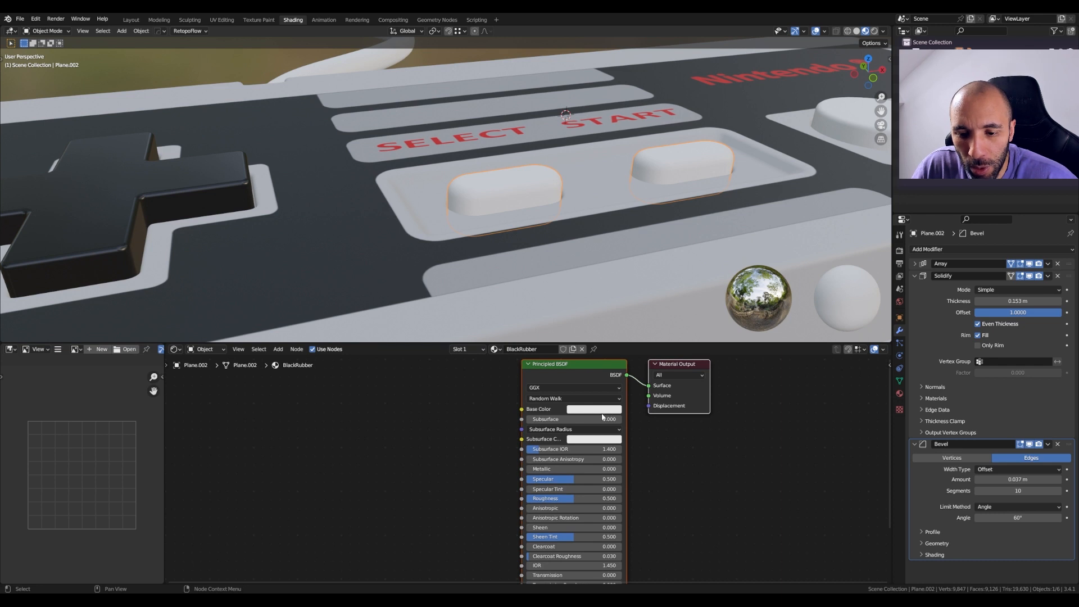
key("ctrl+v")
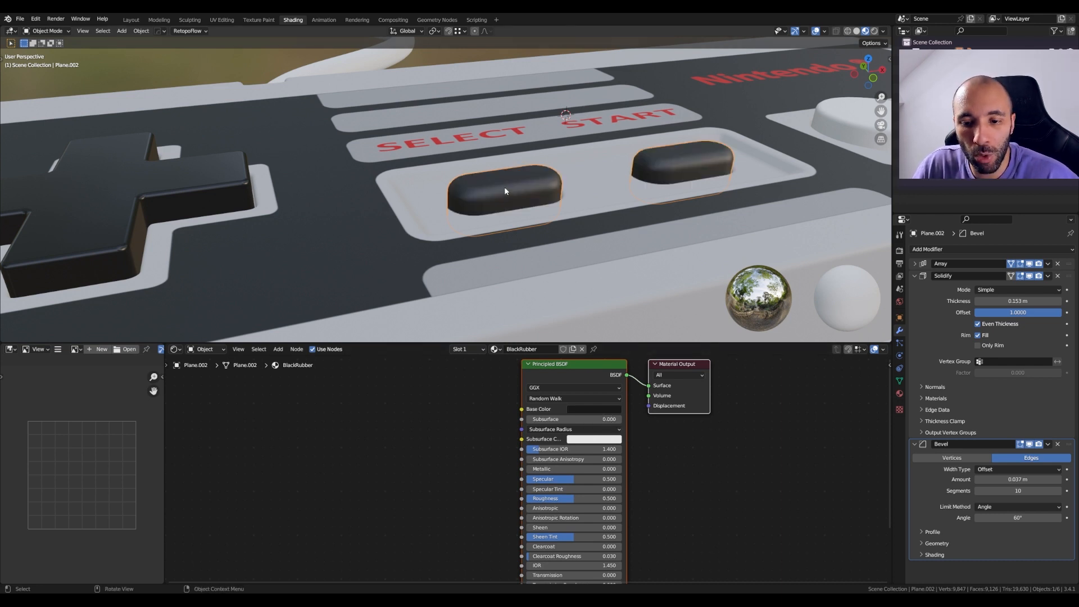
Step: Set the BlackRubber material's Roughness to 0.654 and its Specular to 0.359 on the Select and Start buttons
middle_click_drag(562, 449, 570, 392)
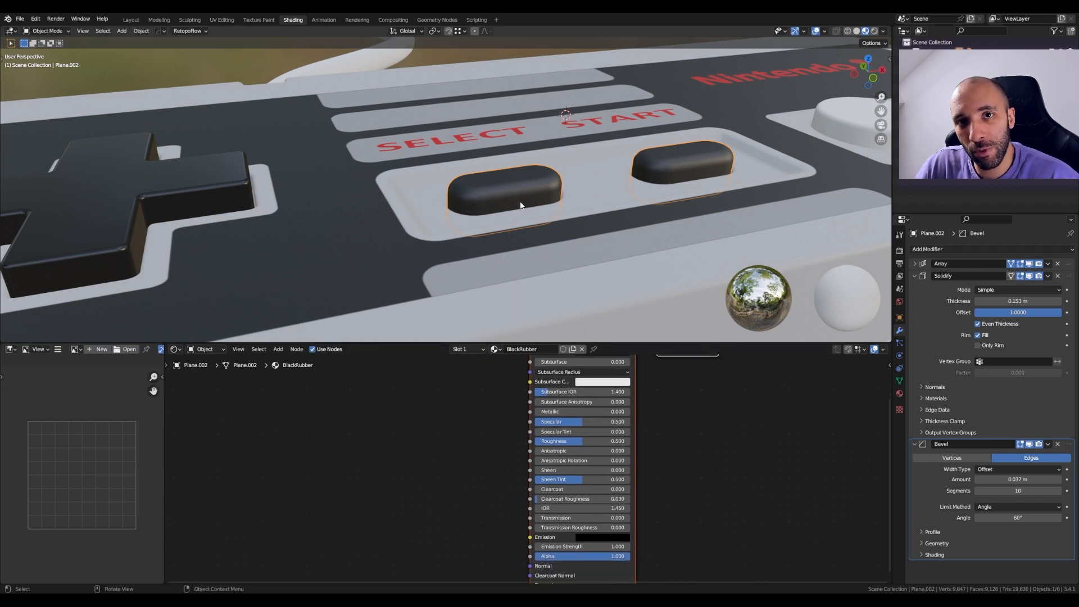
middle_click_drag(483, 220, 517, 201)
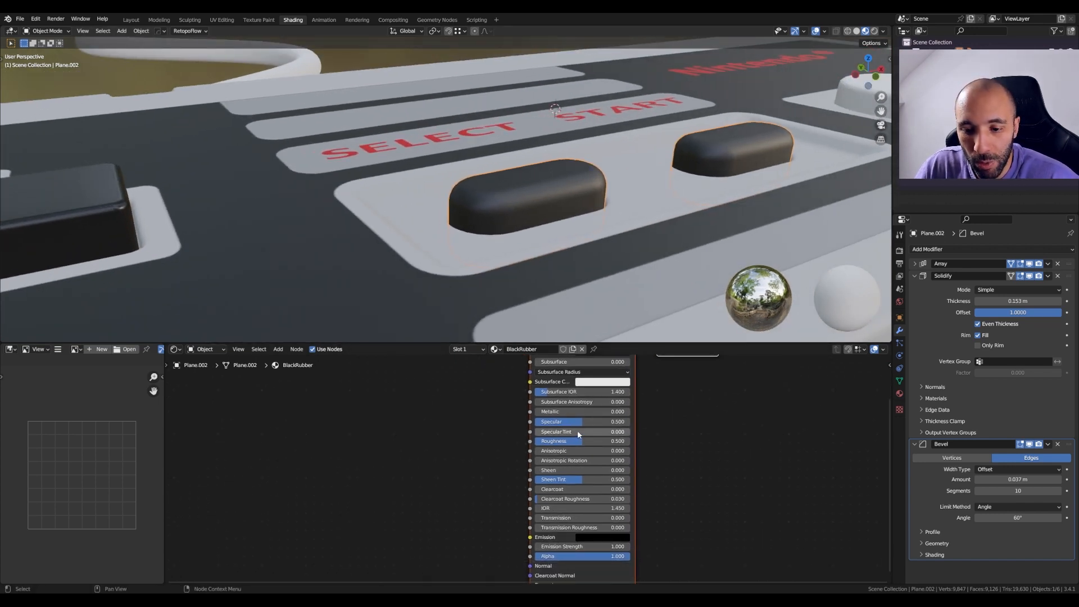
left_click_drag(580, 425, 564, 425)
middle_click_drag(517, 224, 553, 211)
left_click_drag(580, 440, 586, 440)
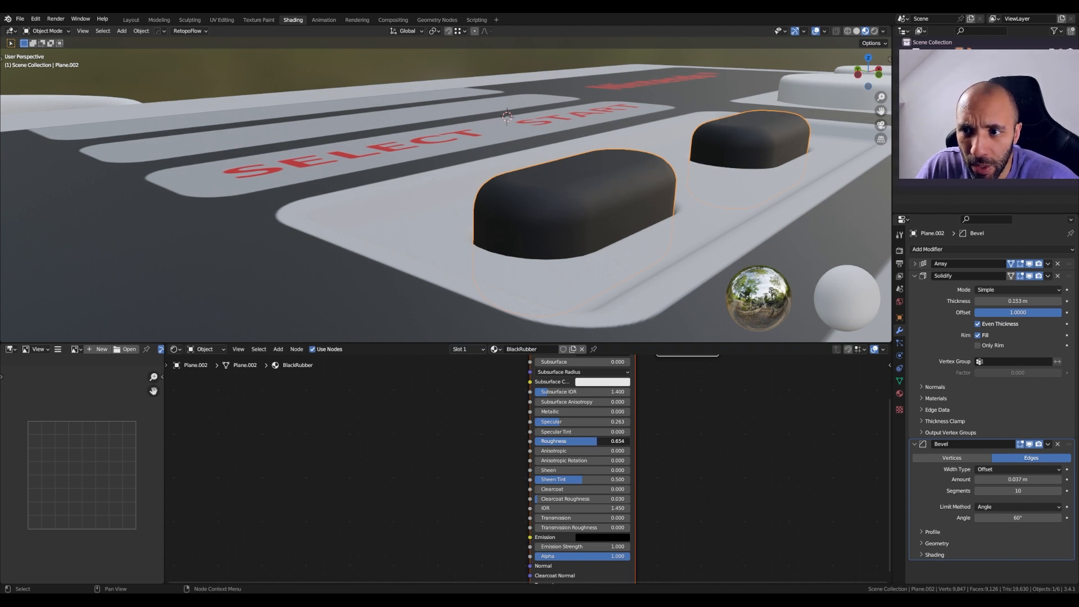
middle_click_drag(568, 204, 579, 194)
left_click_drag(553, 422, 558, 421)
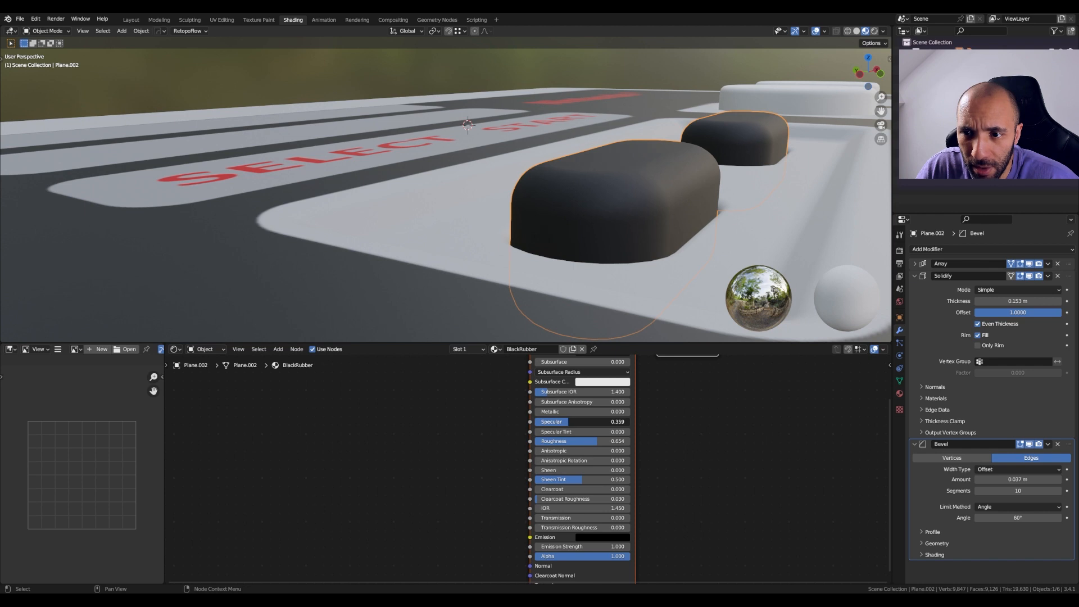
Step: Raise the BlackRubber material's Roughness to 0.683 on the Select and Start buttons
left_click_drag(595, 442, 597, 442)
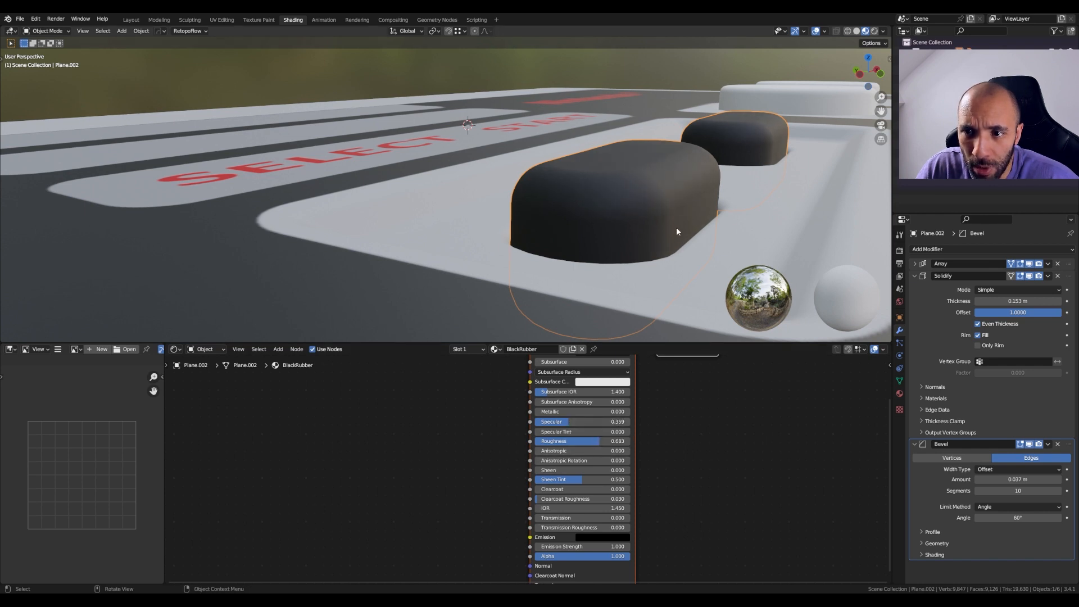
scroll(676, 227, "down", 5)
middle_click_drag(675, 227, 588, 235)
scroll(578, 255, "down", 2)
scroll(589, 239, "up", 5)
scroll(588, 239, "down", 3)
middle_click_drag(504, 372, 484, 437)
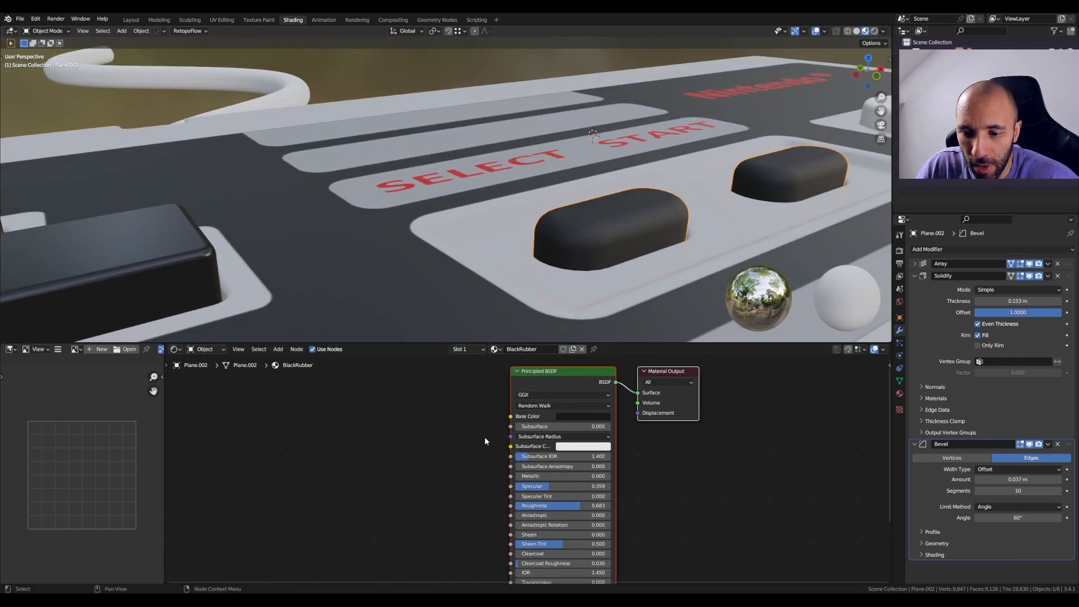
Step: Fine-tune the brightness of the BlackRubber base color to a dark grey, comparing the Select and Start buttons with the directional pad
left_click(573, 416)
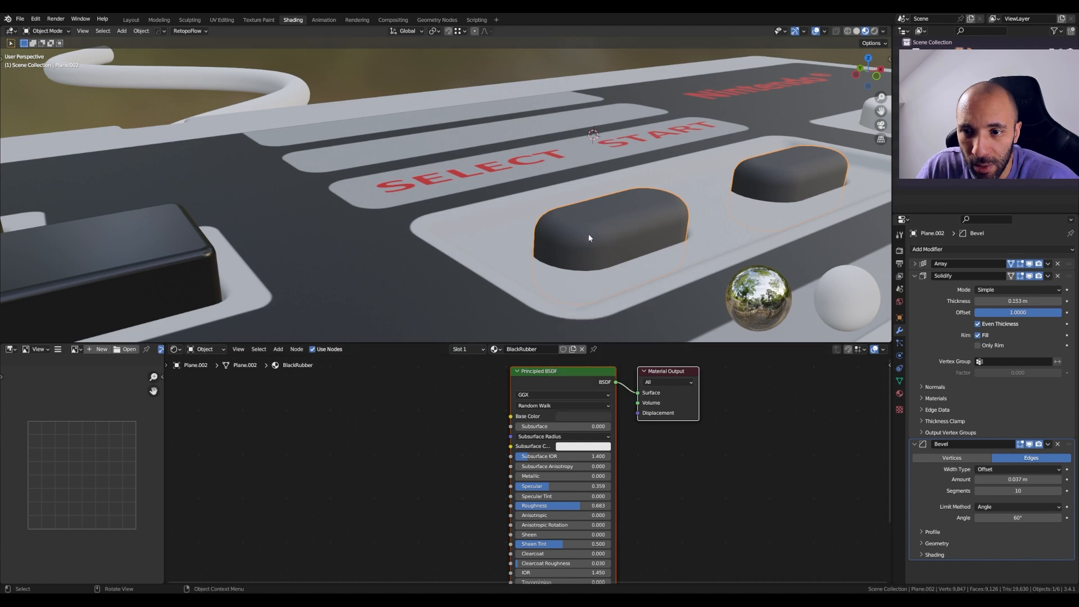
scroll(403, 255, "down", 6)
middle_click_drag(403, 255, 638, 232)
scroll(568, 231, "up", 4)
scroll(548, 270, "up", 2)
scroll(638, 232, "up", 2)
scroll(630, 252, "up", 2)
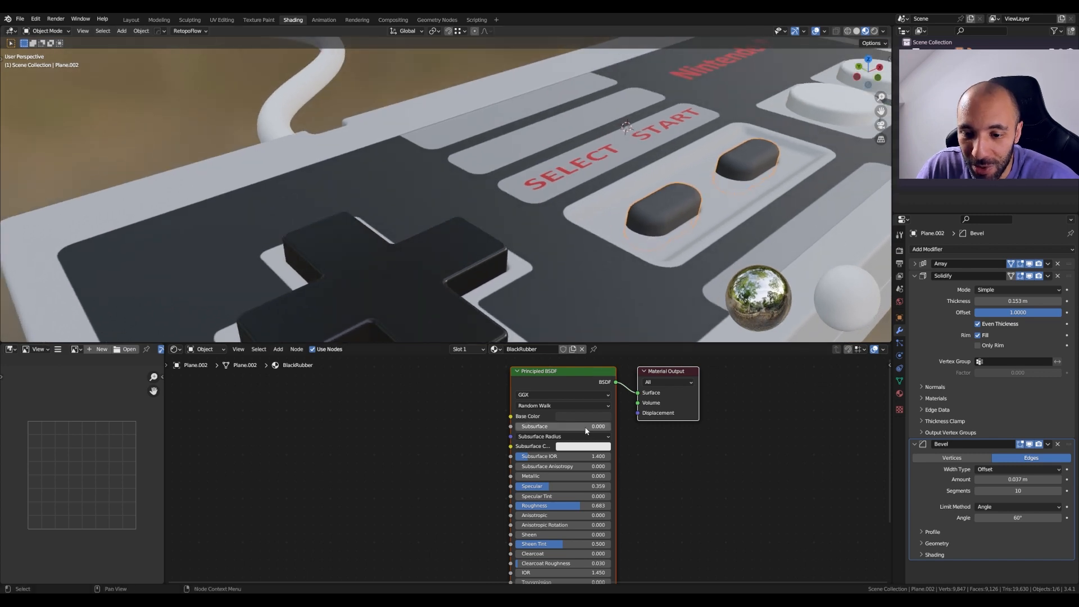
left_click(588, 416)
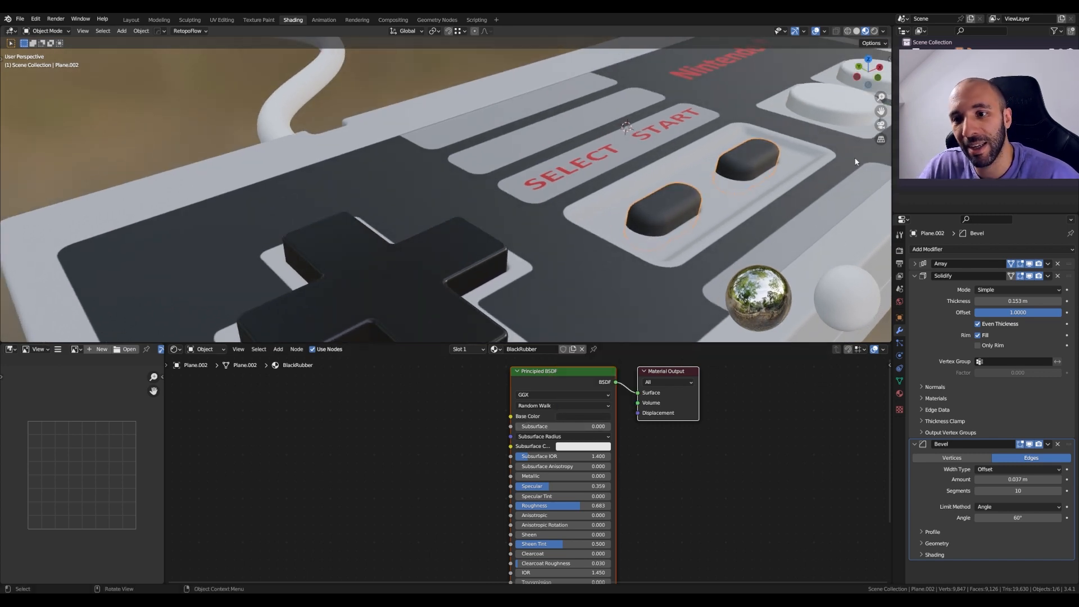
Step: Fine-tune the near-black base color of the directional pad's BlackPlastic material
scroll(688, 192, "down", 5)
middle_click_drag(689, 191, 503, 243)
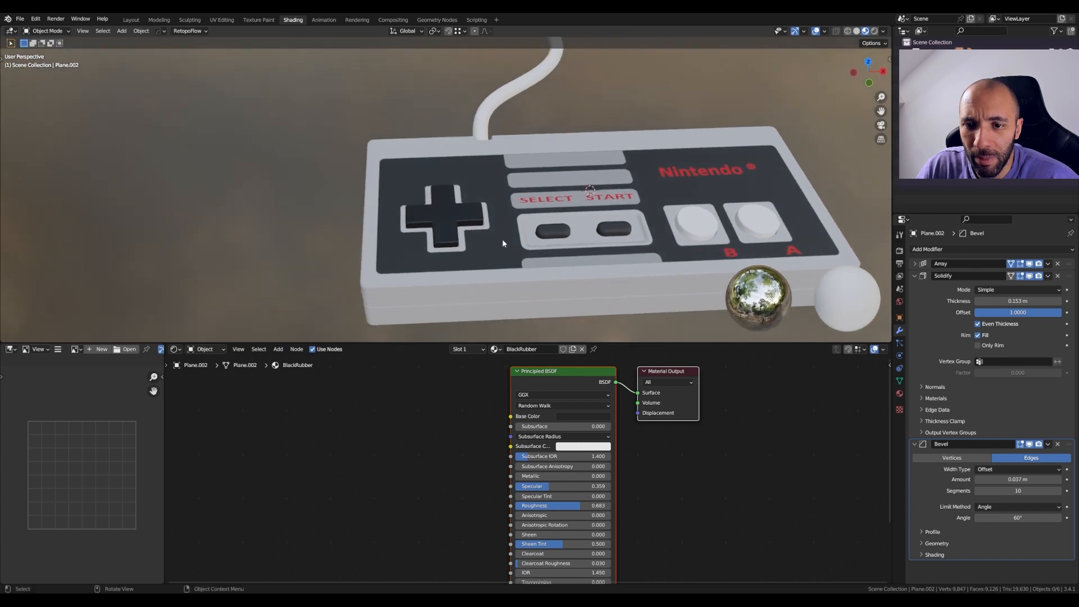
left_click(439, 230)
left_click(573, 416)
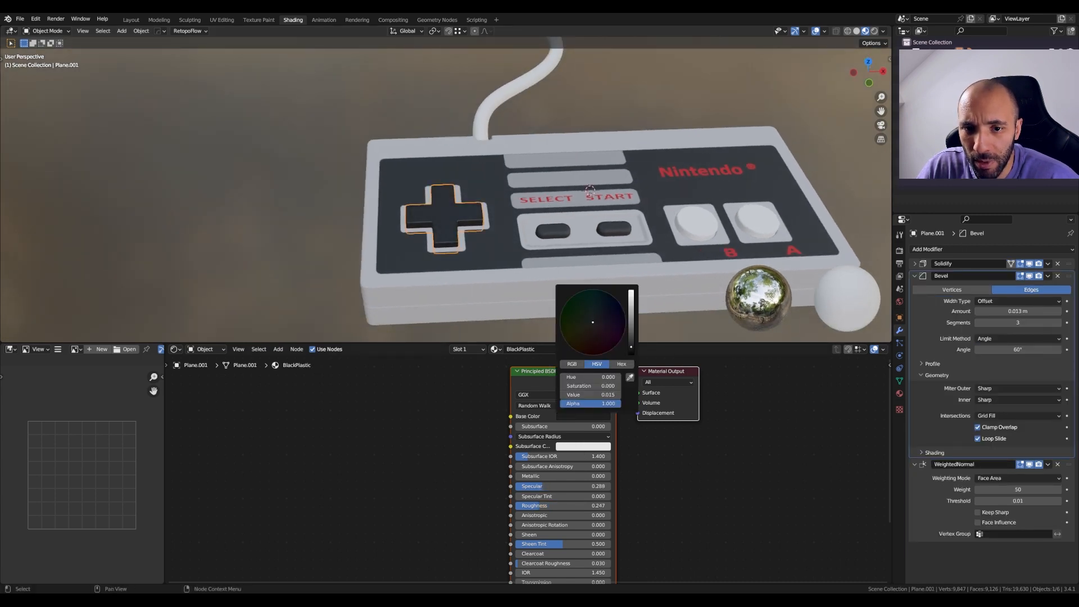
left_click(337, 227)
scroll(473, 205, "up", 5)
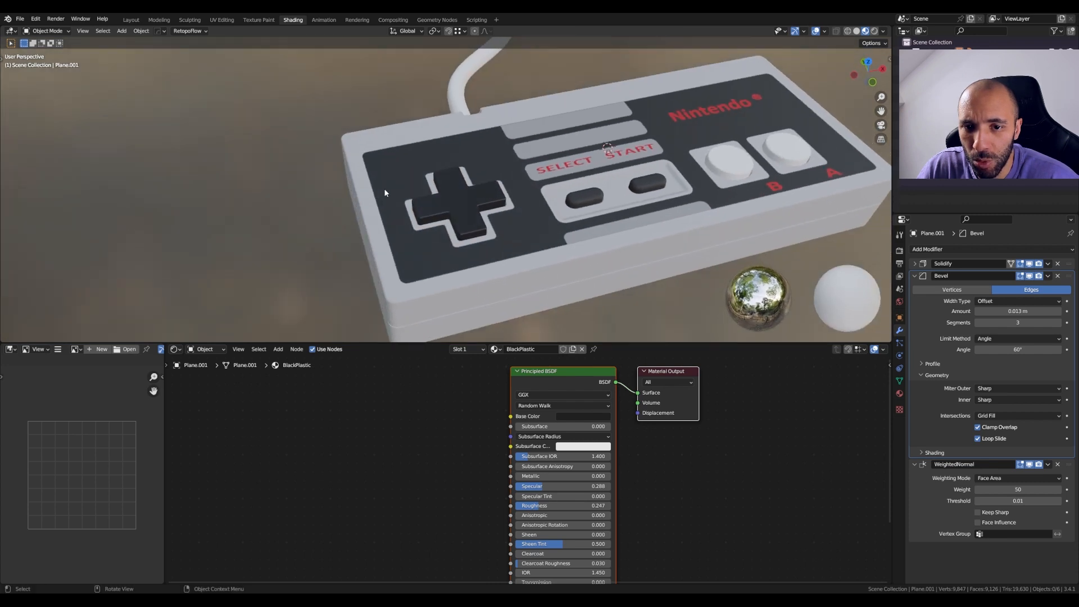
Step: Create a material named RedPlastic on the round A and B buttons
middle_click_drag(473, 205, 480, 257)
left_click(644, 228)
middle_click_drag(644, 228, 566, 373)
double_click(538, 350)
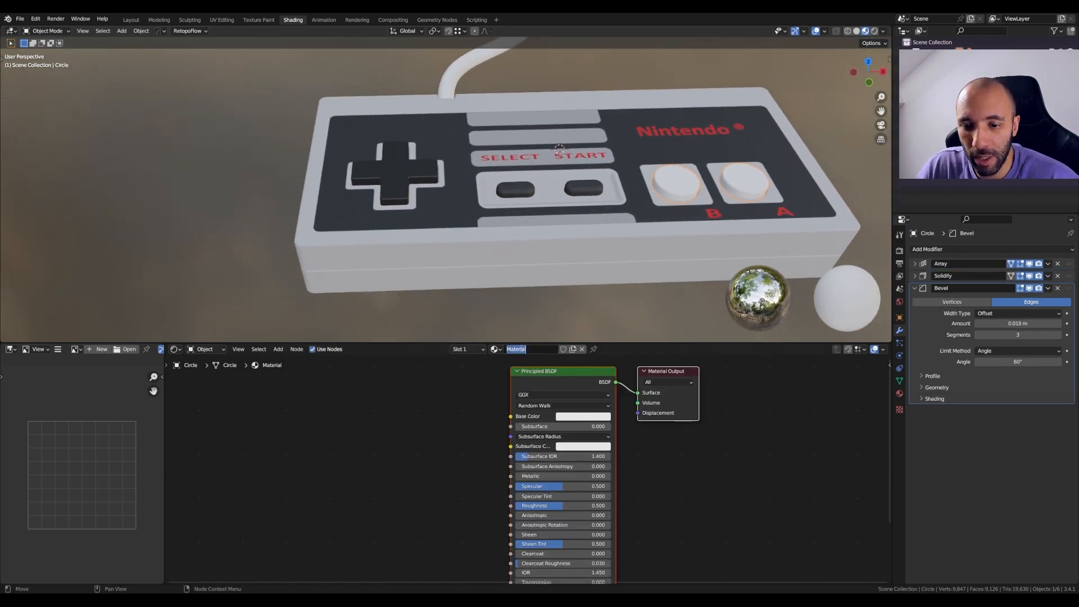
type("RedPlast")
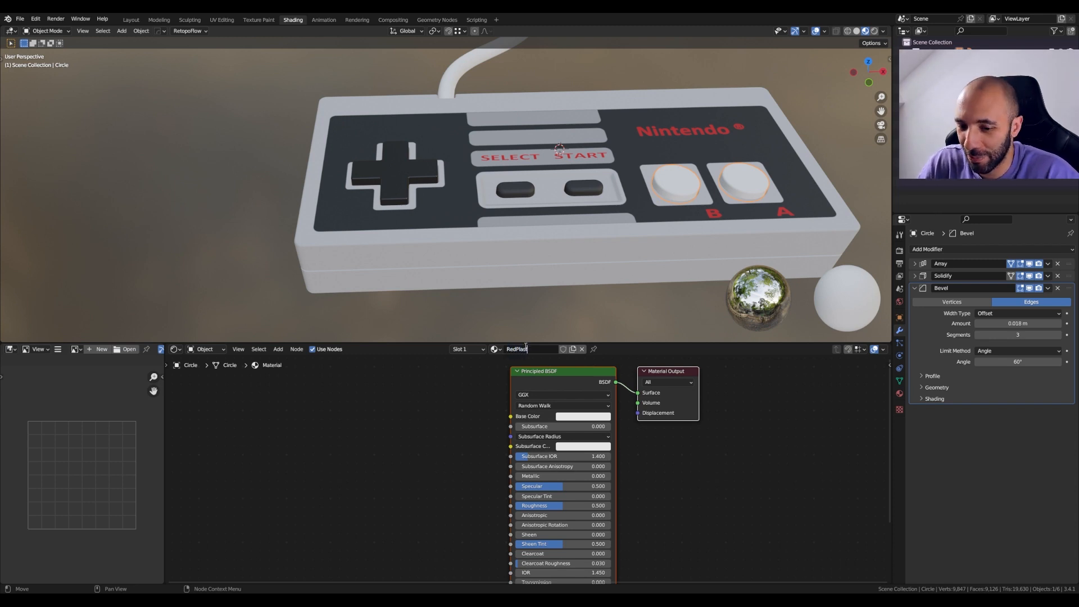
type("ic")
key("Return")
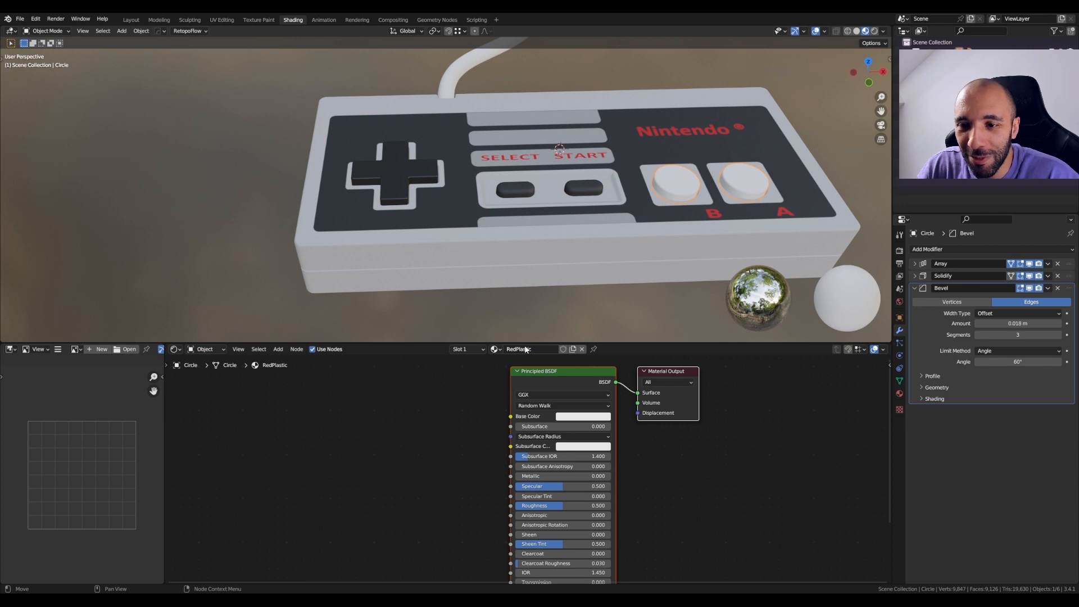
Step: Set the RedPlastic base color to a slightly darkened saturated red with hue 0.999 and saturation 0.994
left_click(580, 417)
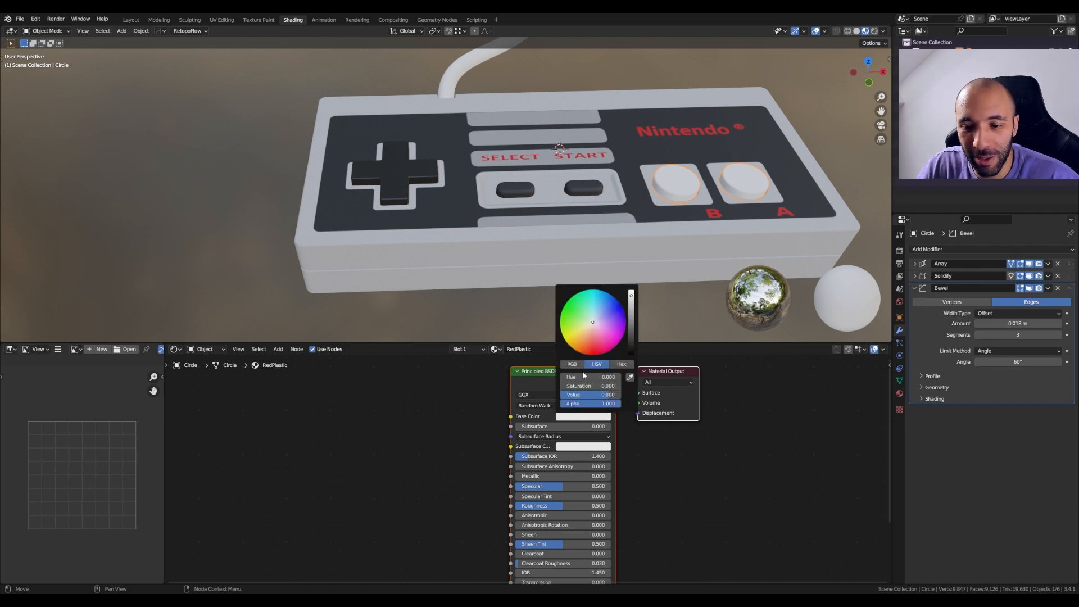
mouse_move(591, 346)
left_mouse_down()
mouse_move(573, 296)
mouse_move(561, 312)
mouse_move(565, 340)
mouse_move(593, 354)
left_mouse_up()
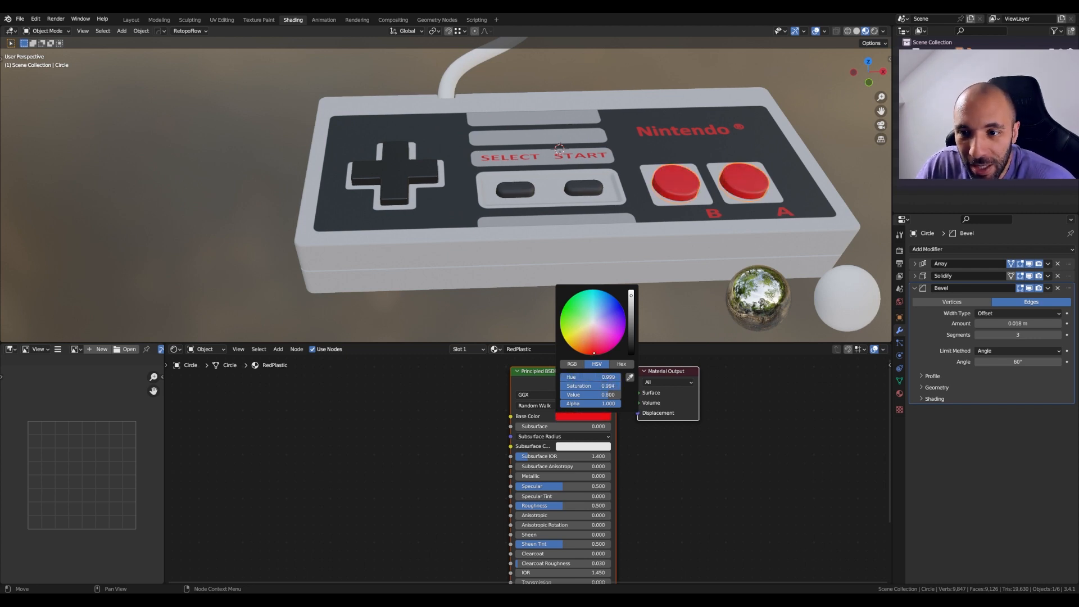
scroll(416, 430, "up", 2)
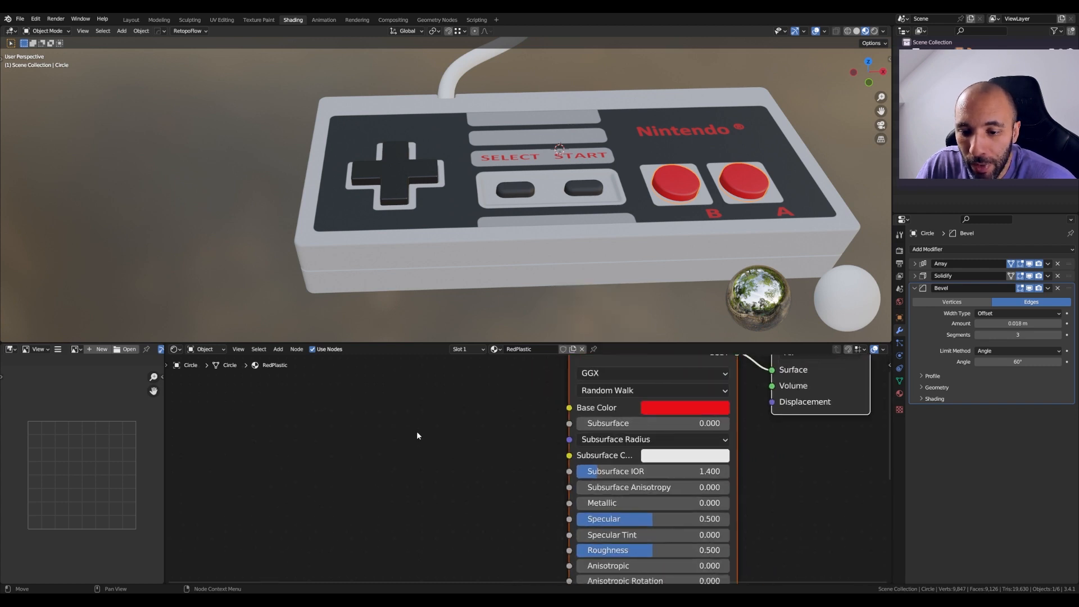
scroll(770, 148, "up", 4)
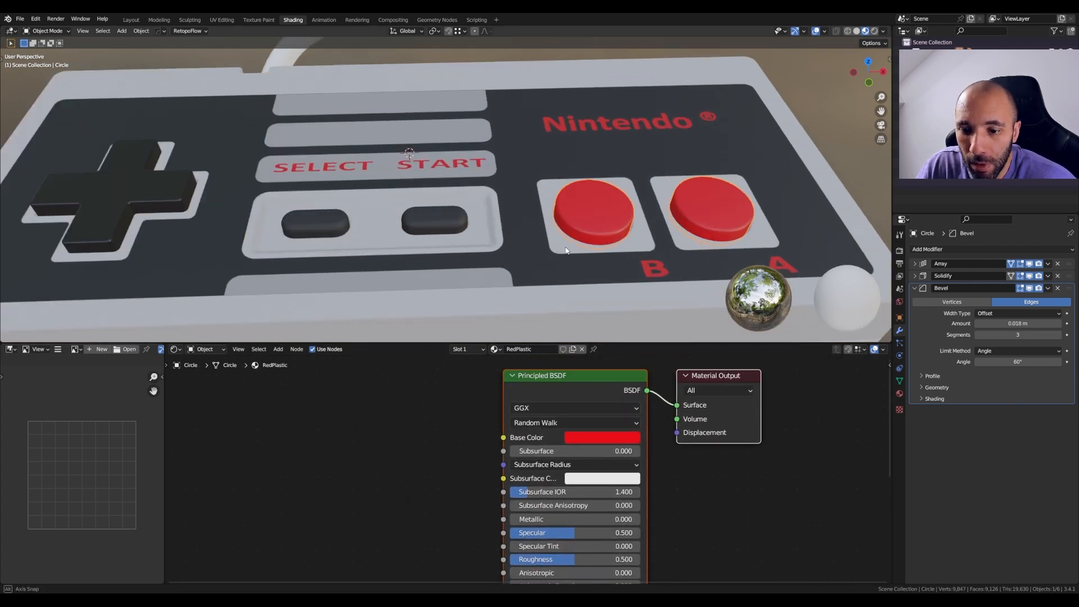
left_click(590, 437)
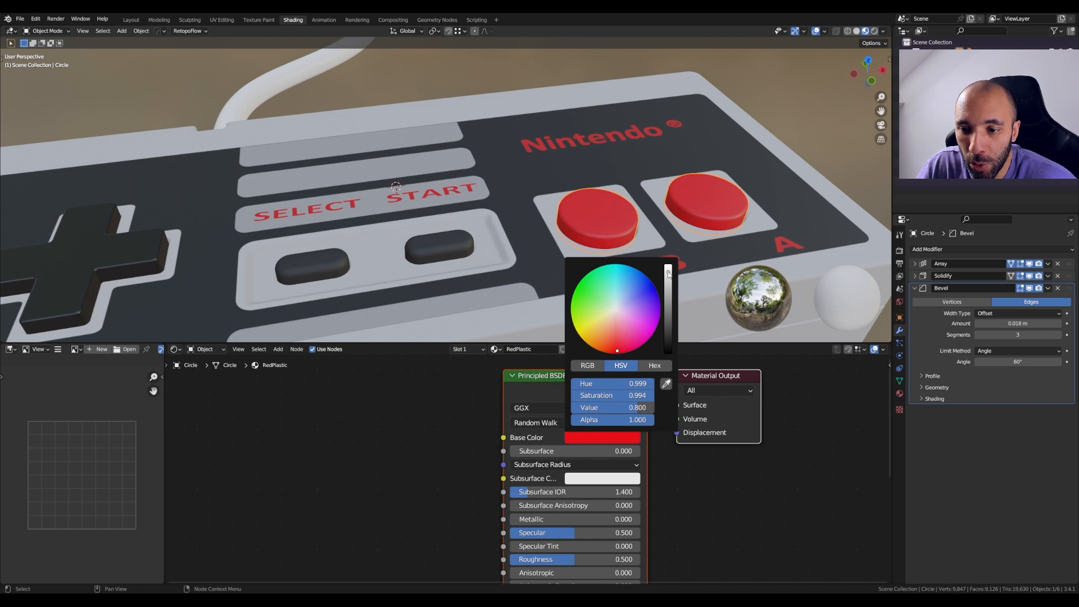
mouse_move(641, 407)
left_mouse_down()
mouse_move(653, 407)
mouse_move(618, 407)
mouse_move(627, 408)
left_mouse_up()
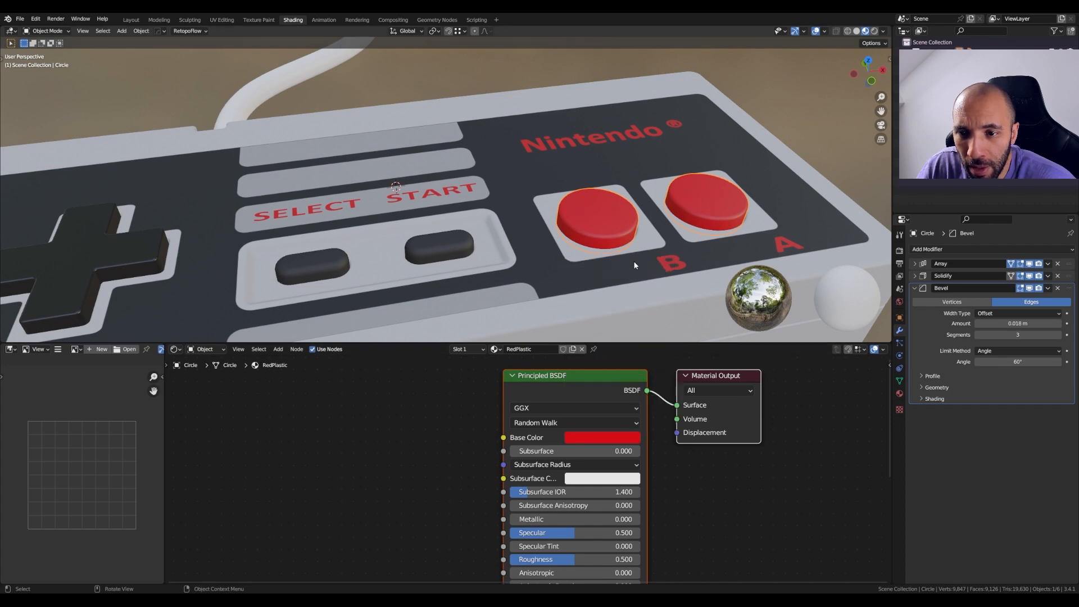
Step: Set the RedPlastic material's Specular to 0.367 and its Roughness to 0.251 on the A and B buttons
middle_click_drag(671, 280, 635, 233)
scroll(668, 236, "up", 3)
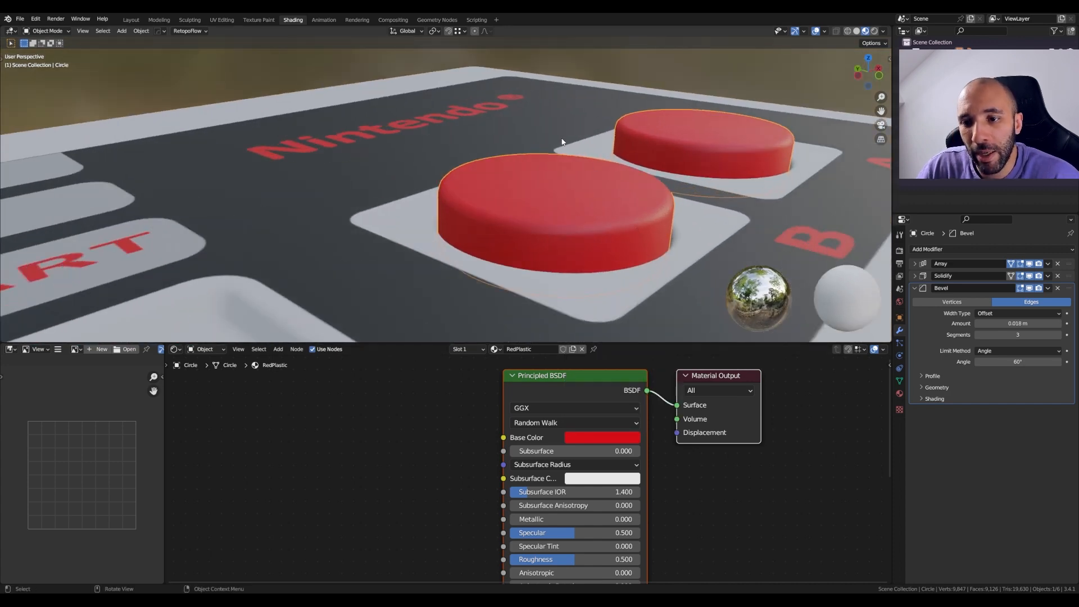
scroll(594, 196, "up", 2)
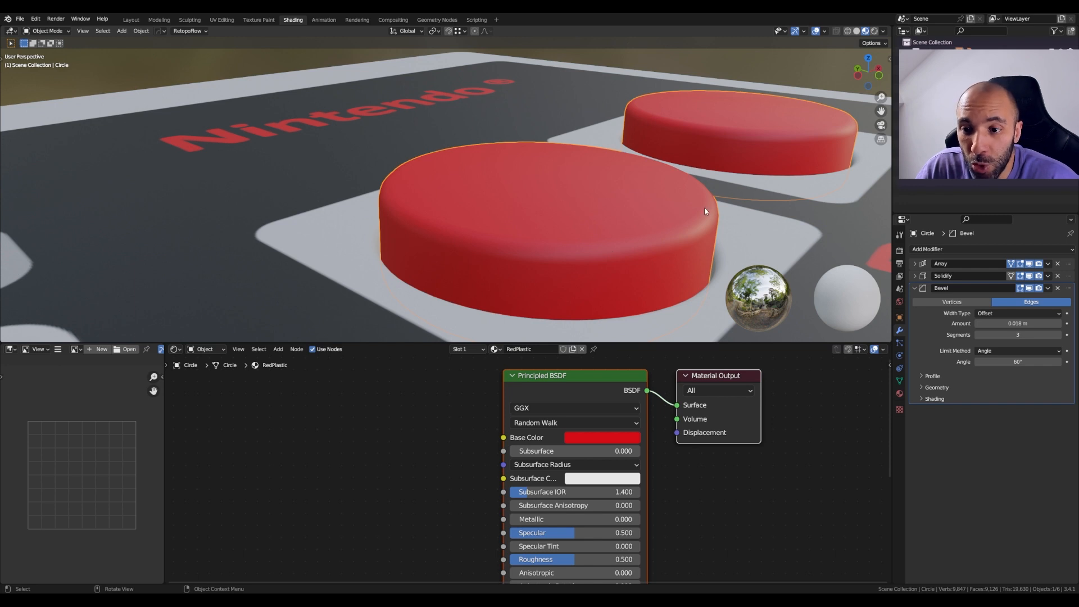
middle_click_drag(416, 500, 425, 422)
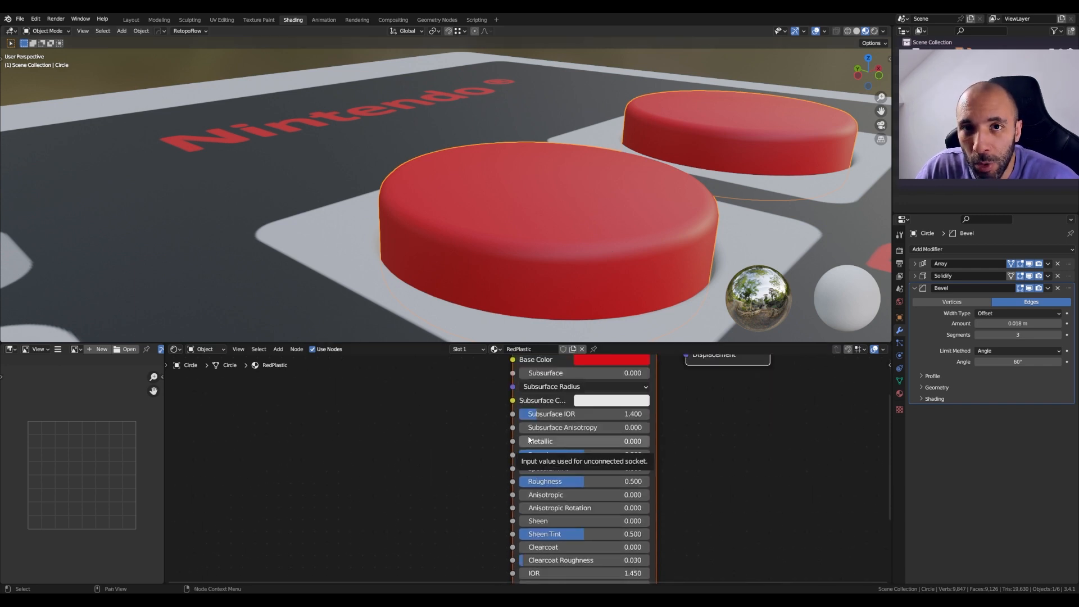
left_click_drag(579, 484, 555, 481)
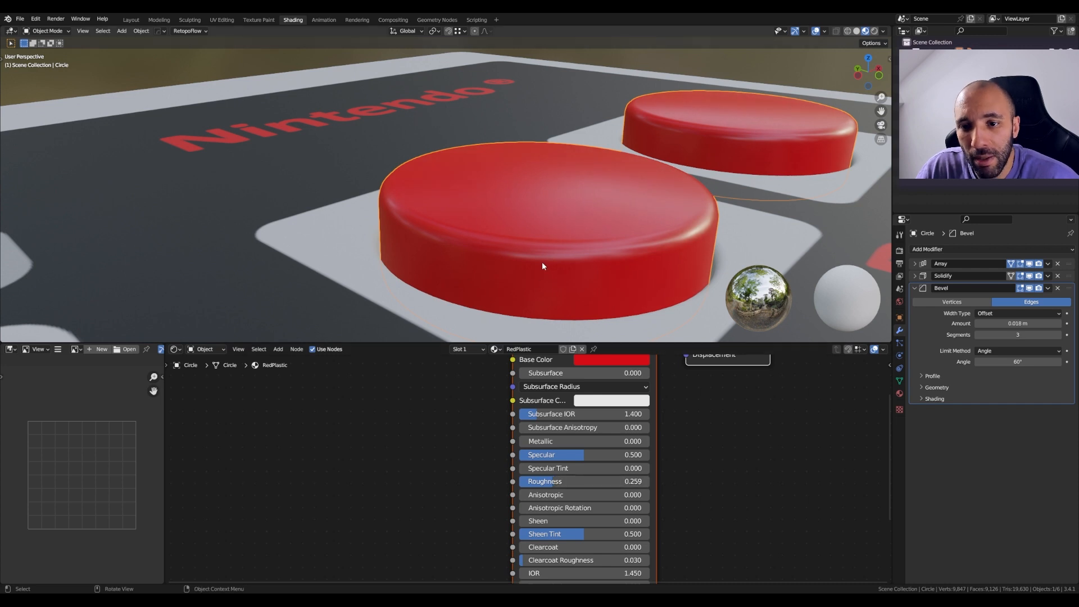
middle_click_drag(542, 261, 562, 255)
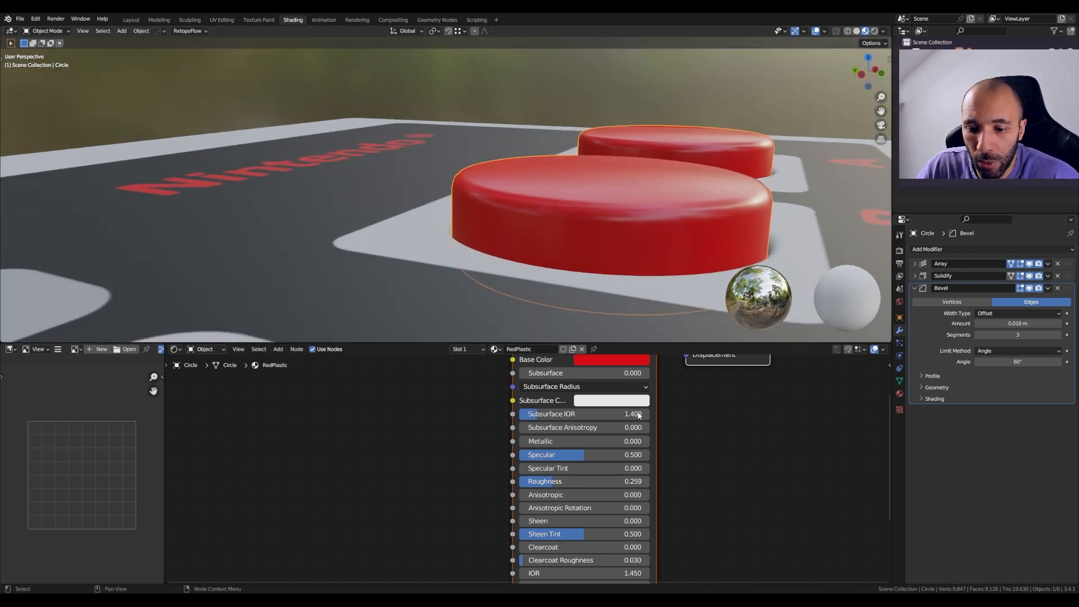
mouse_move(578, 455)
left_mouse_down()
mouse_move(601, 454)
mouse_move(567, 455)
left_mouse_up()
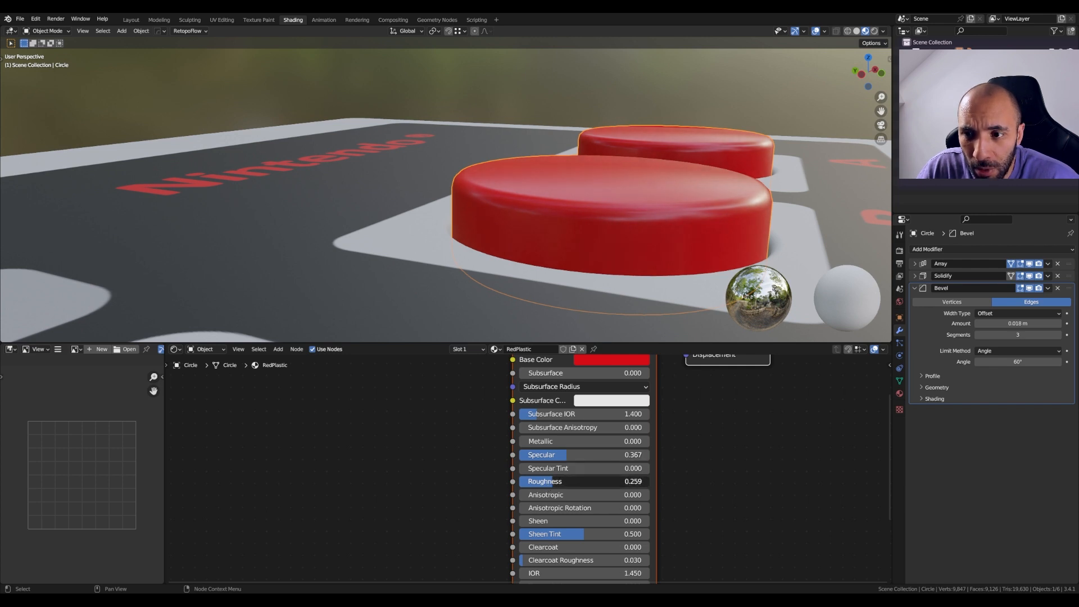
left_click_drag(567, 481, 570, 481)
middle_click_drag(627, 185, 590, 206)
scroll(590, 206, "down", 6)
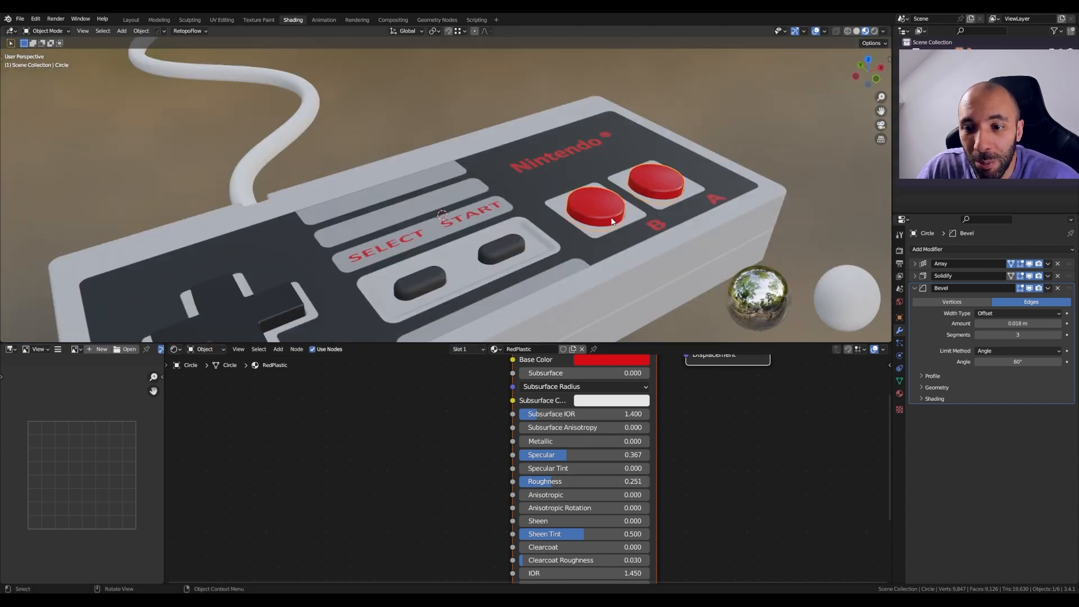
Step: Examine the highlights on the A and B buttons from the side and try a different RedPlastic Roughness
middle_click_drag(613, 220, 570, 217)
scroll(572, 246, "down", 3)
scroll(582, 196, "up", 3)
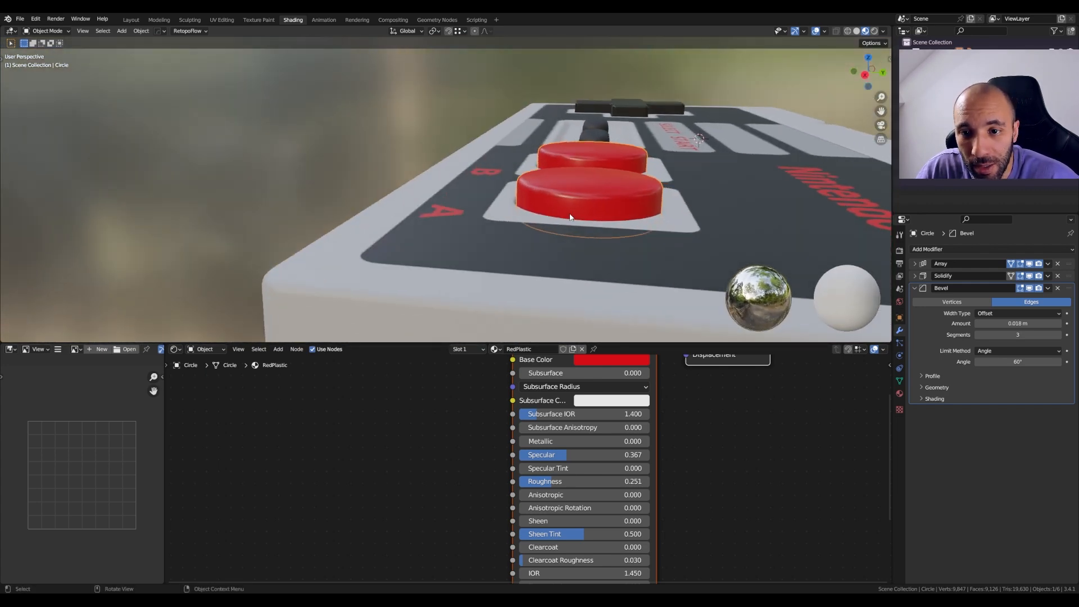
scroll(569, 217, "up", 2)
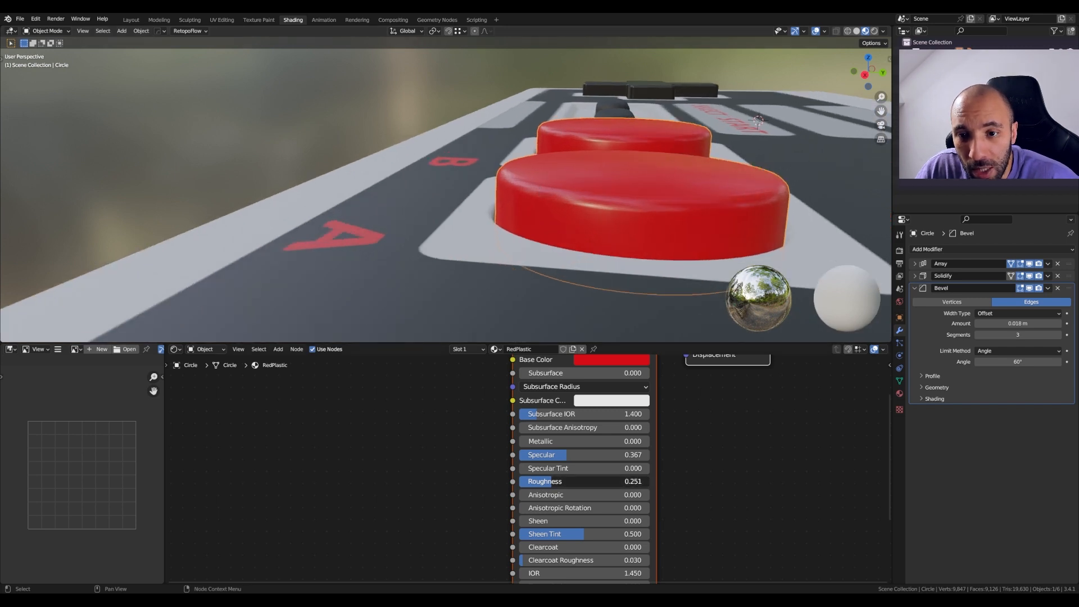
left_click_drag(544, 481, 553, 482)
Step: Create a material named BlackCable on the controller's cable
scroll(370, 136, "down", 5)
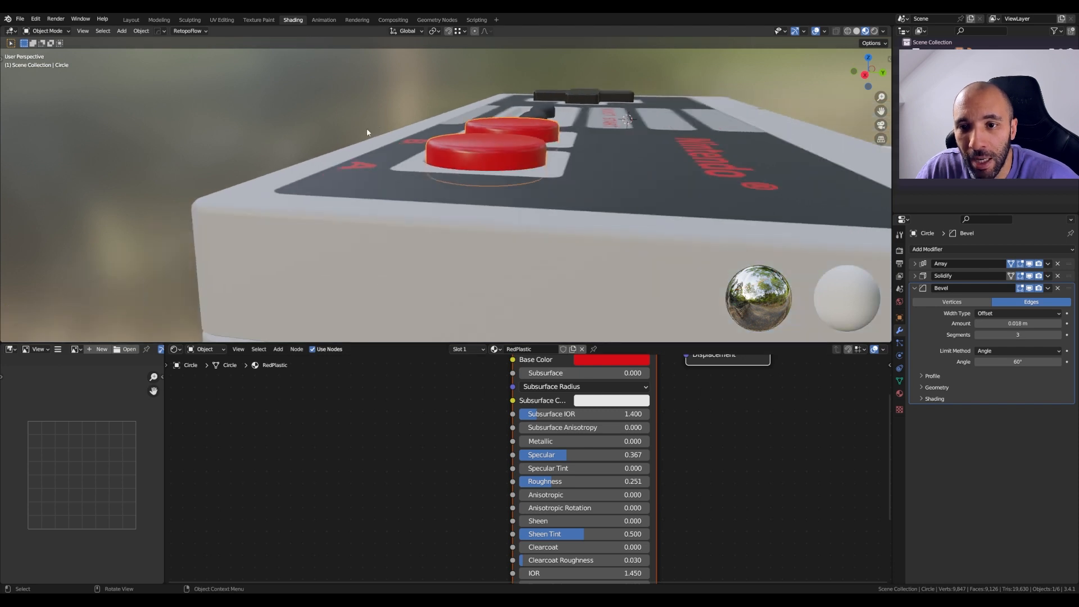
middle_click_drag(369, 135, 604, 214)
scroll(495, 163, "down", 3)
scroll(604, 192, "down", 2)
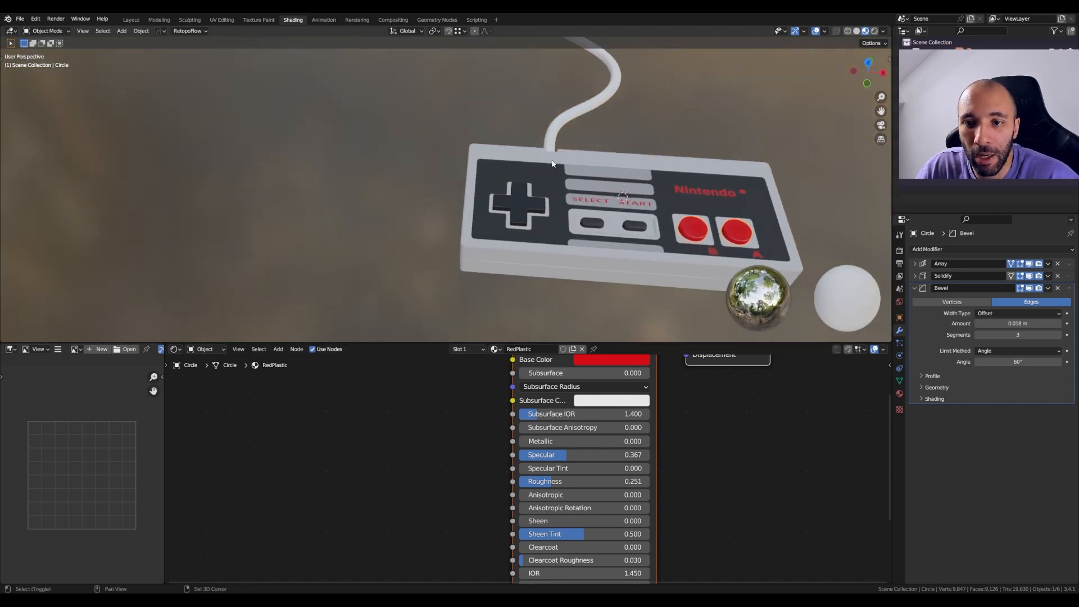
scroll(603, 214, "up", 2)
left_click(596, 180)
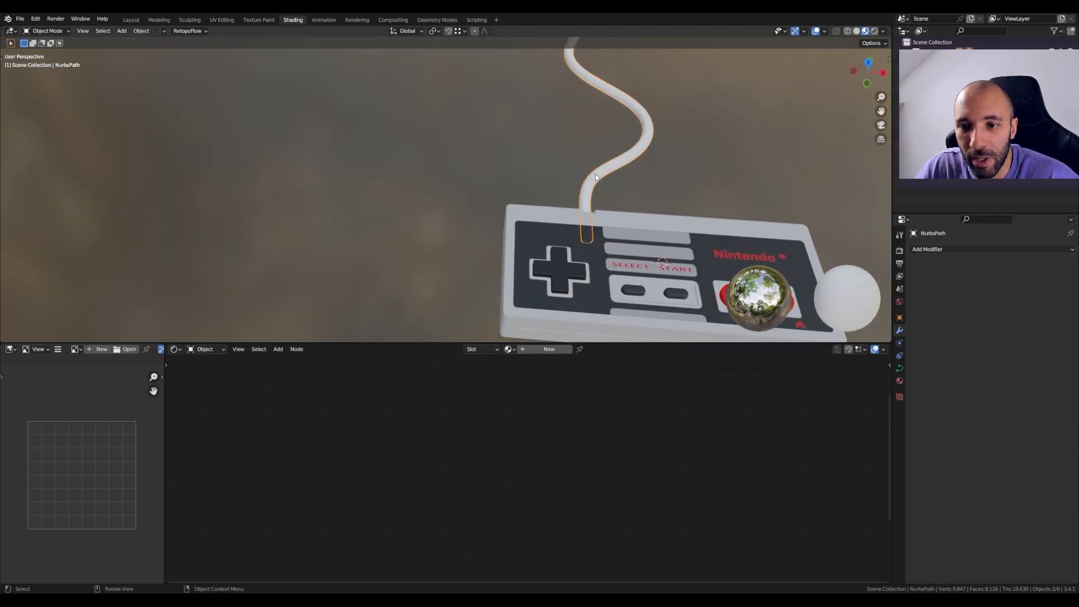
left_click(544, 349)
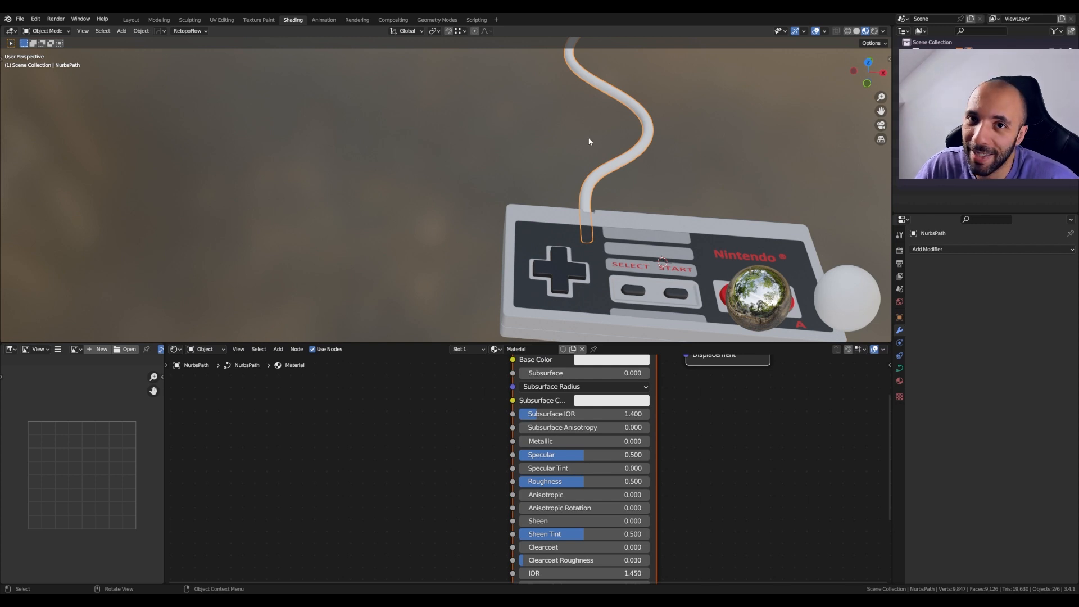
left_click(531, 349)
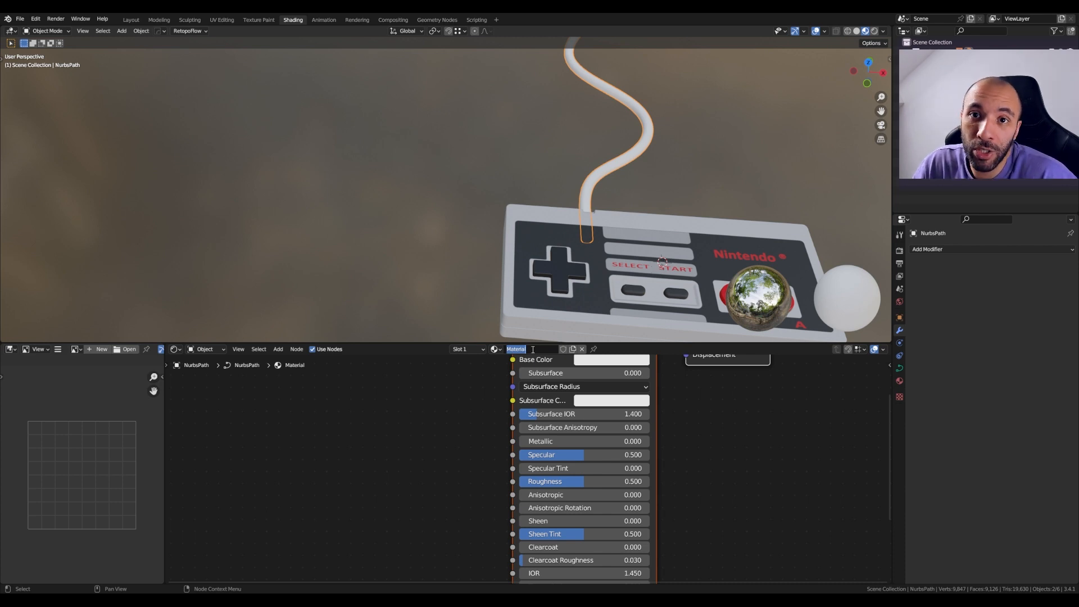
type("Black")
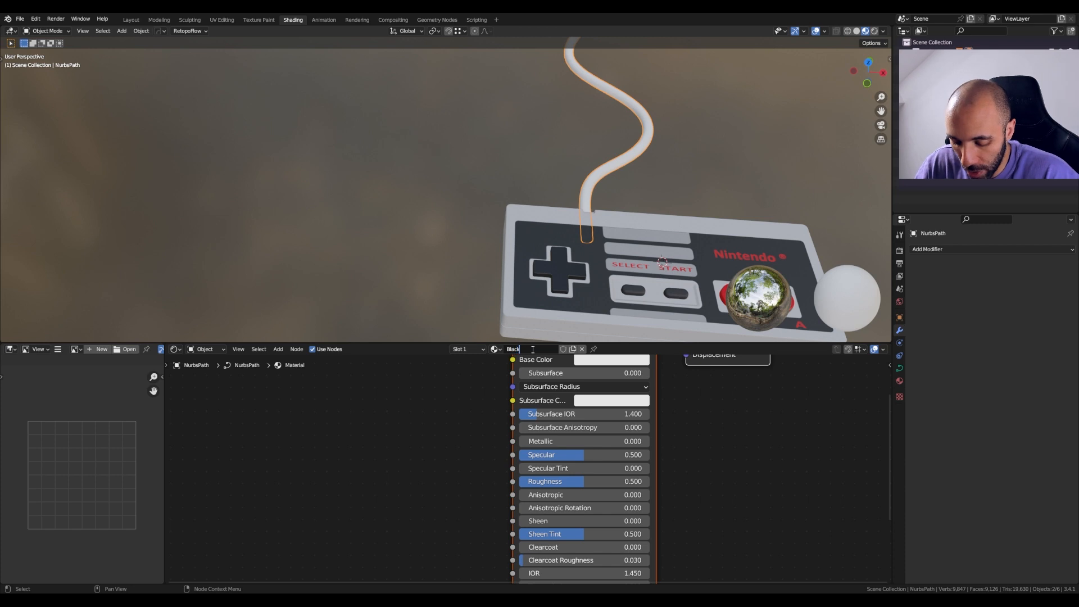
type("Cable")
key("Return")
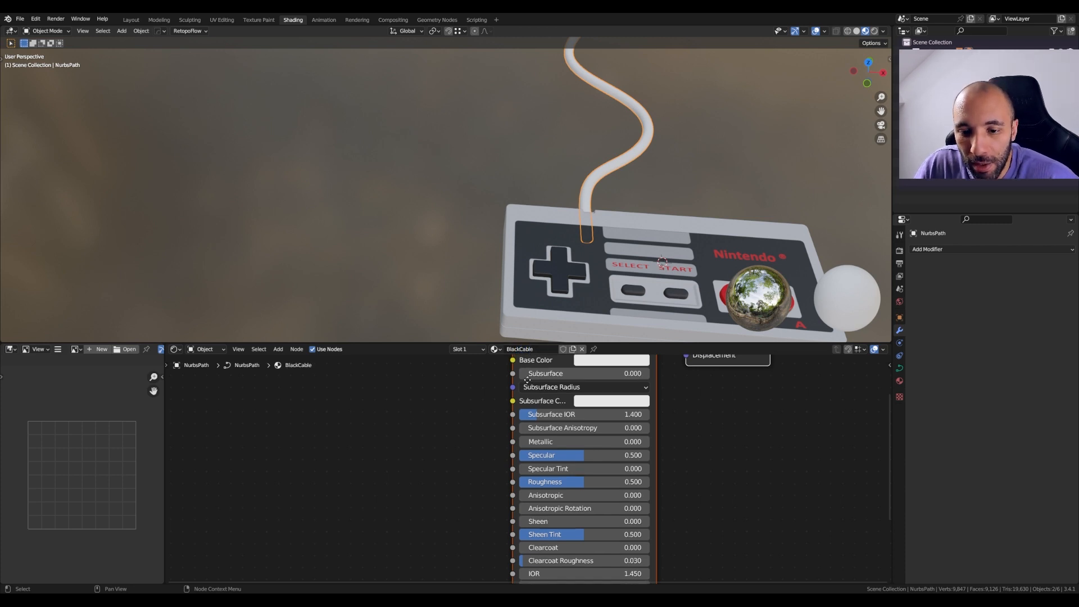
Step: Darken the BlackCable base color to a near-black with a value of 0.027
middle_click_drag(541, 365, 529, 395)
scroll(597, 188, "up", 3)
middle_click_drag(598, 188, 620, 238)
left_click(586, 389)
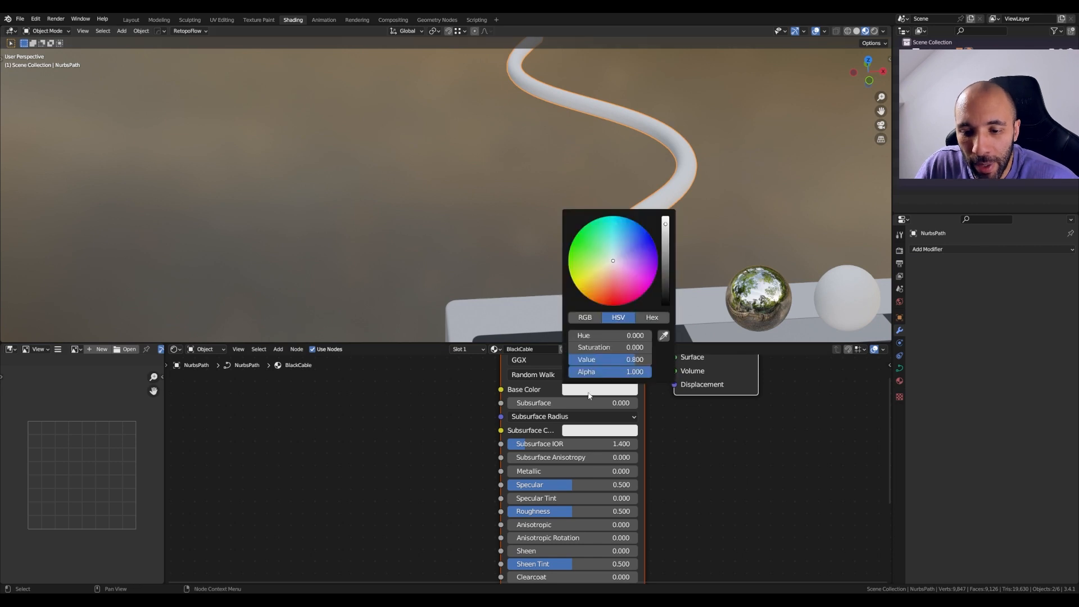
left_click_drag(665, 255, 665, 290)
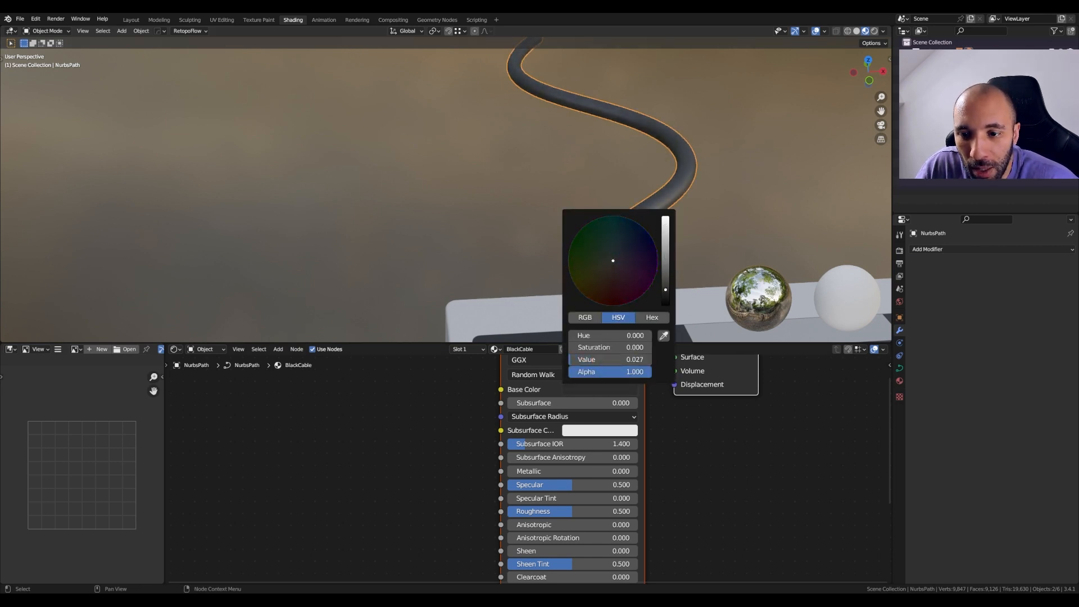
Step: Try lower BlackCable highlights on the cable with Roughness 0.222 and Specular 0.205, and undo the last Specular change
middle_click_drag(688, 240, 606, 231)
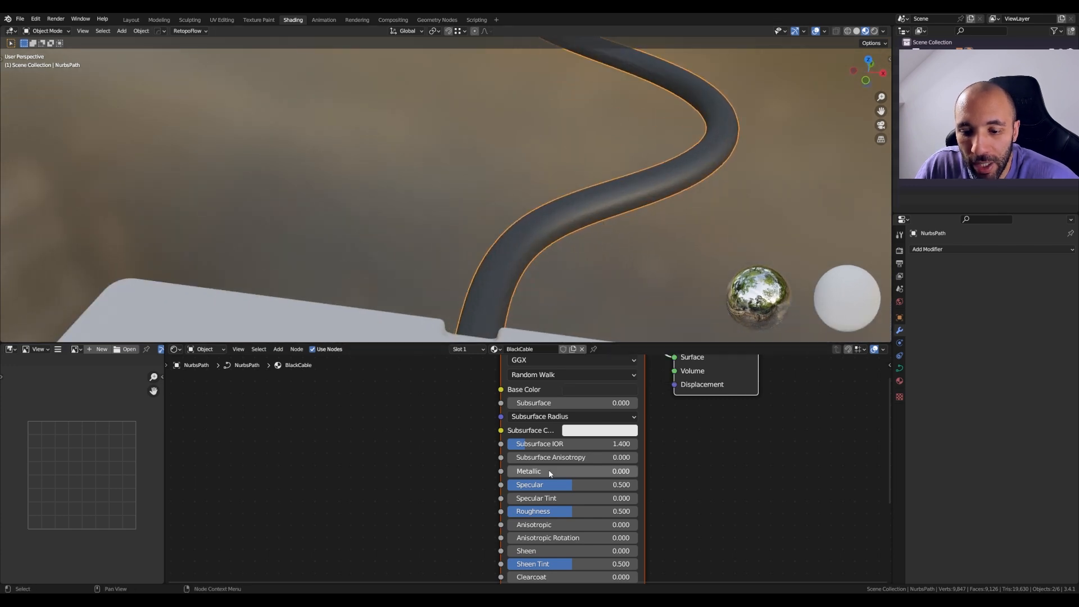
middle_click_drag(614, 190, 538, 269)
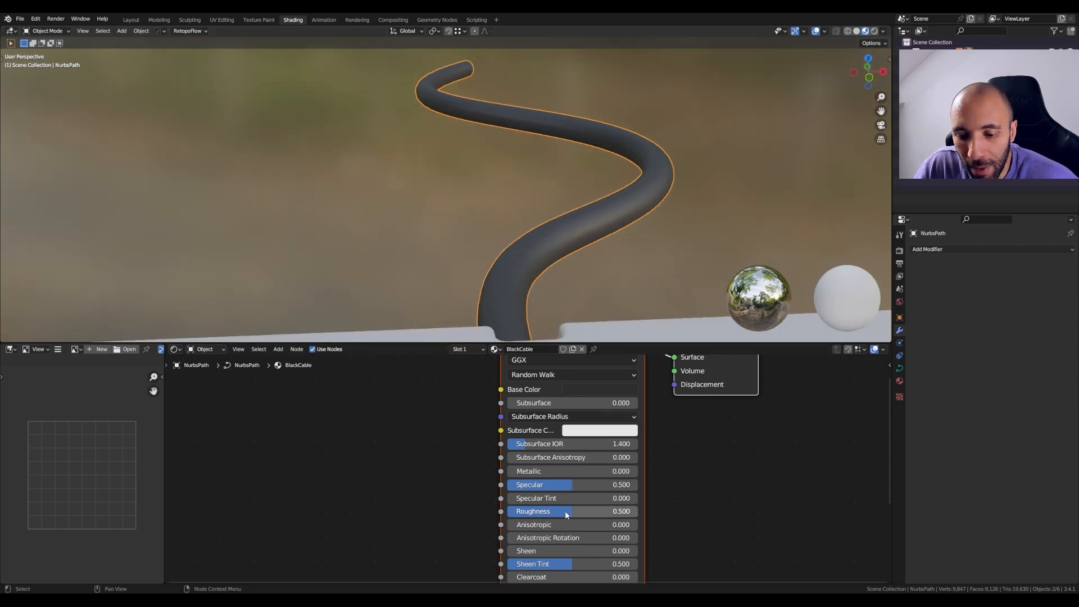
mouse_move(567, 514)
left_mouse_down()
mouse_move(557, 514)
mouse_move(575, 484)
mouse_move(598, 484)
mouse_move(561, 484)
mouse_move(547, 513)
mouse_move(559, 512)
left_mouse_up()
middle_click_drag(582, 242, 606, 235)
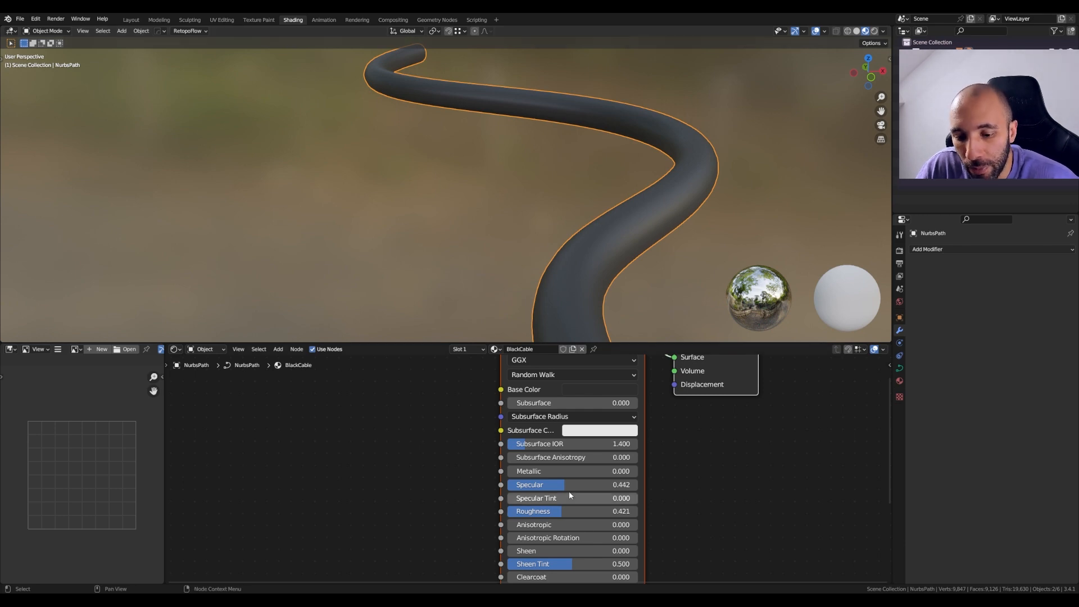
left_click_drag(557, 512, 587, 485)
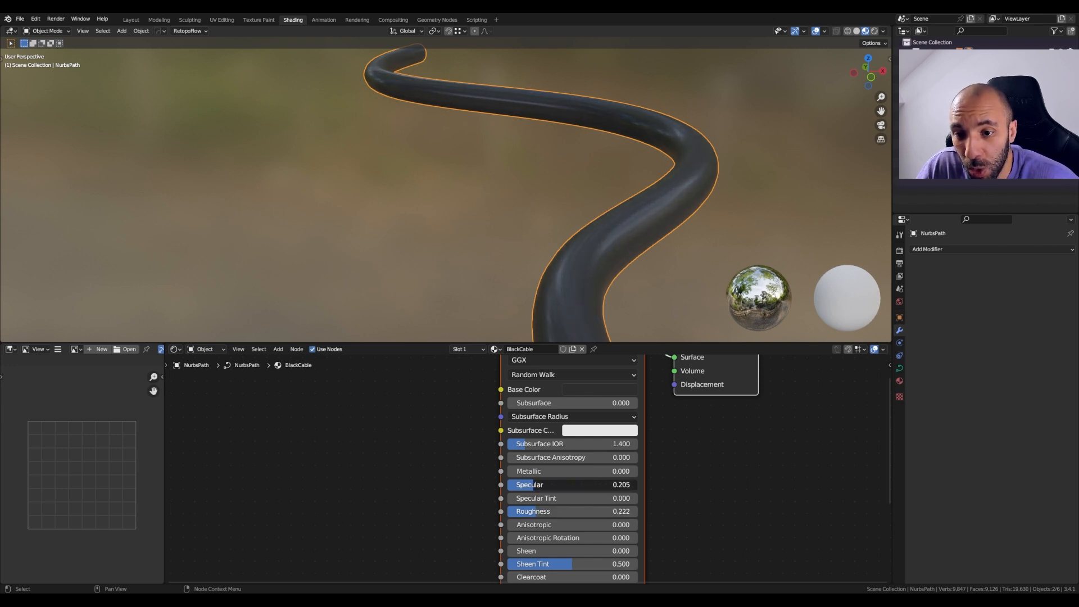
key("ctrl+z")
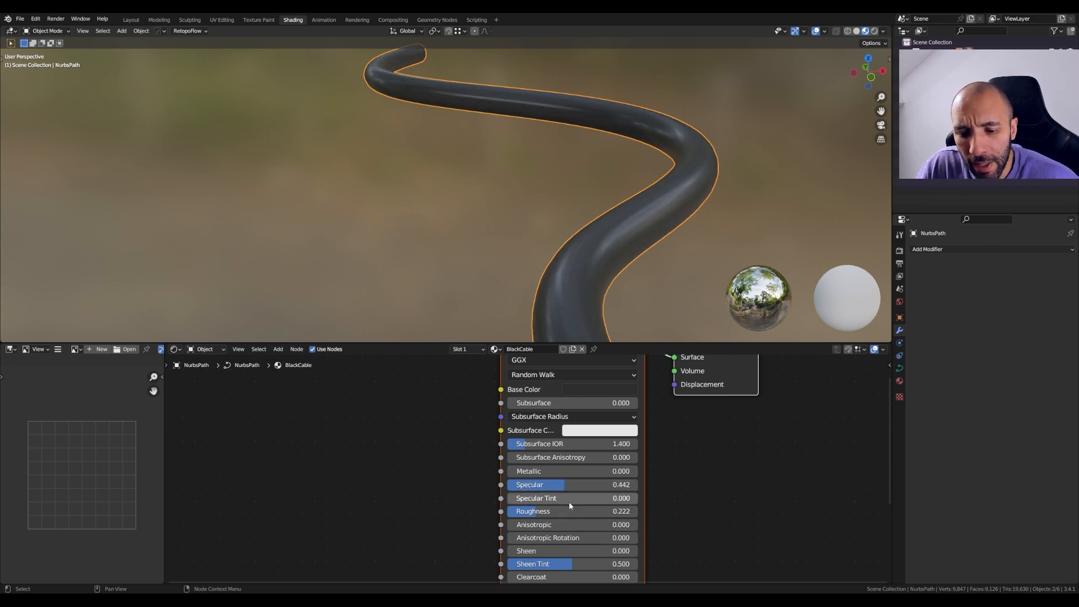
Step: Set the BlackCable material's Specular to 0.550 and its Roughness to 0.388, and deselect the cable
left_click_drag(564, 485, 593, 484)
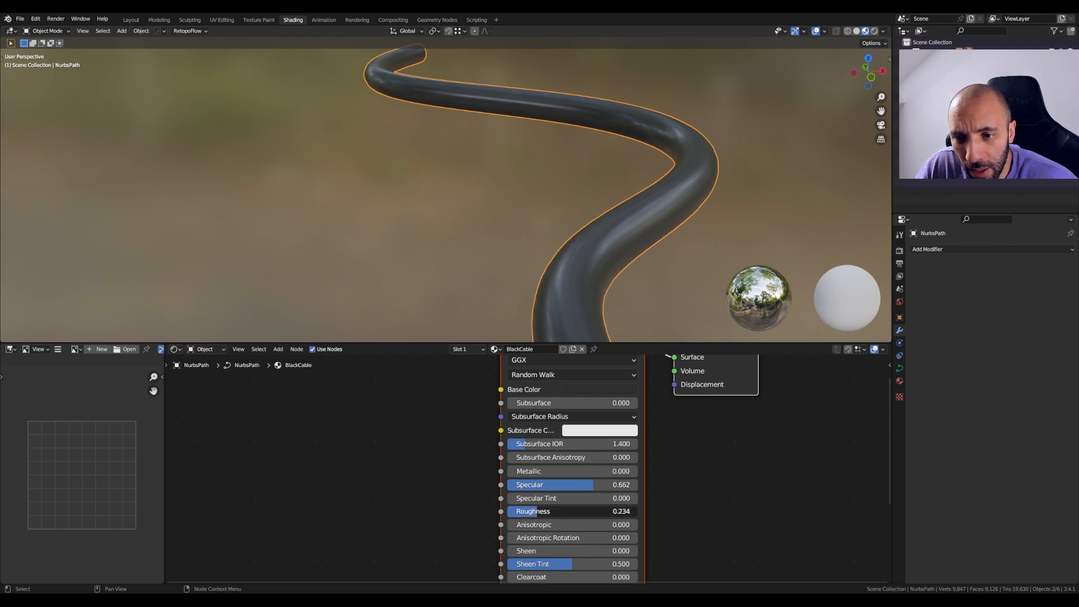
mouse_move(536, 511)
left_mouse_down()
mouse_move(562, 510)
mouse_move(580, 484)
mouse_move(553, 511)
left_mouse_up()
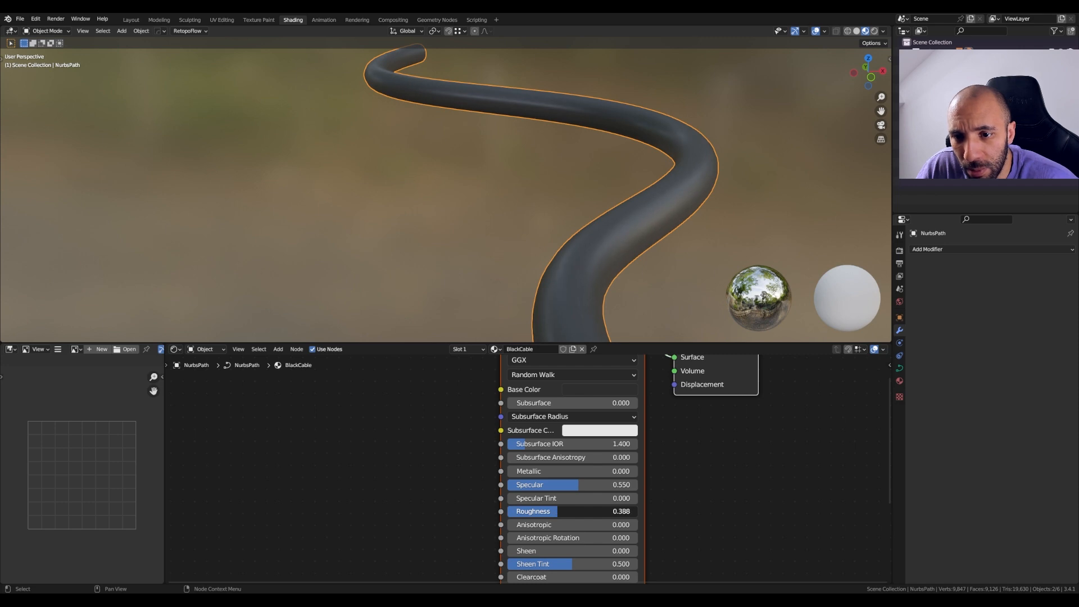
scroll(628, 292, "down", 3)
middle_click_drag(629, 292, 575, 299)
left_click(608, 285)
scroll(566, 223, "up", 3)
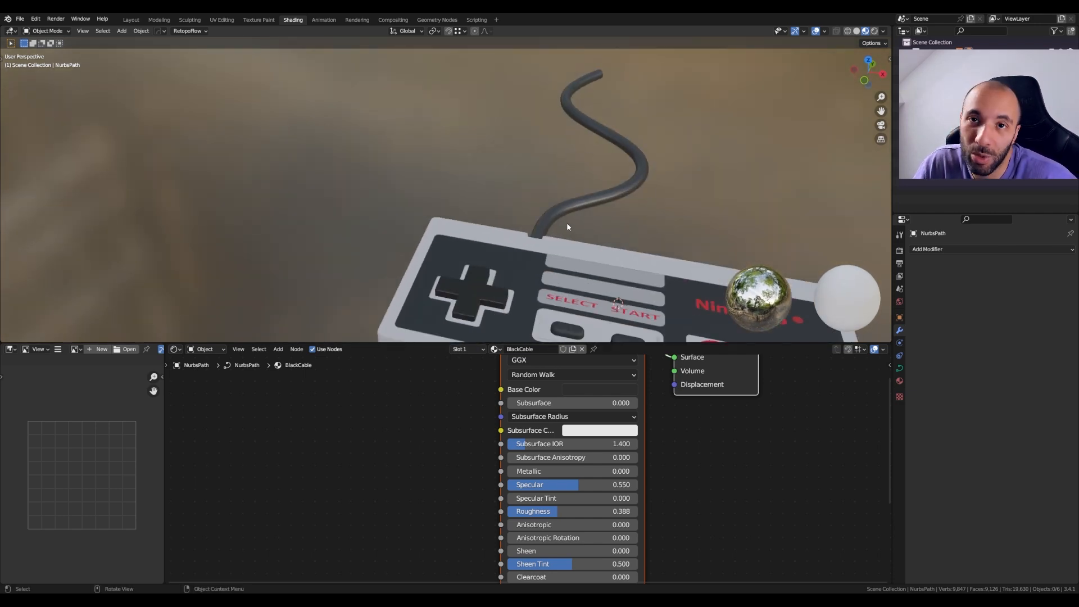
Step: Darken the cable's BlackCable base color to a value of 0.015 and deselect the cable
scroll(533, 211, "up", 3)
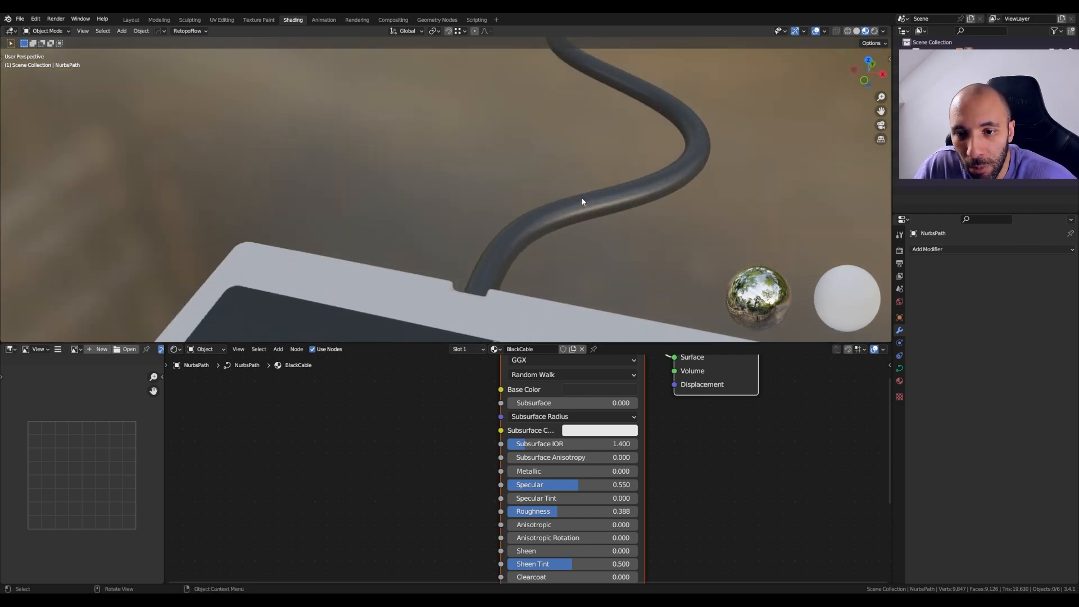
left_click(577, 216)
middle_click_drag(624, 397, 628, 431)
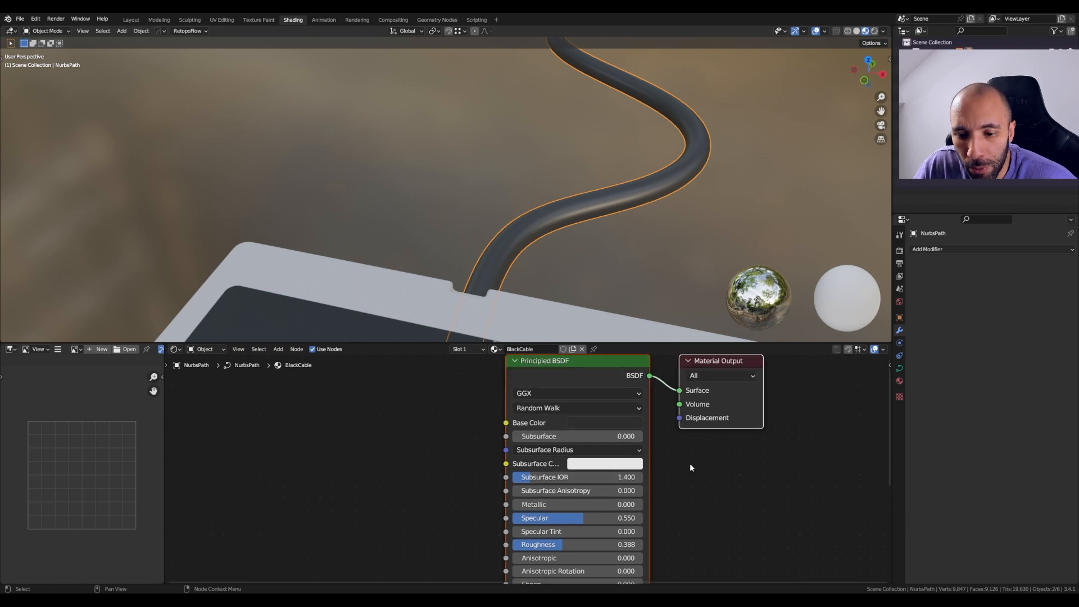
left_click(598, 423)
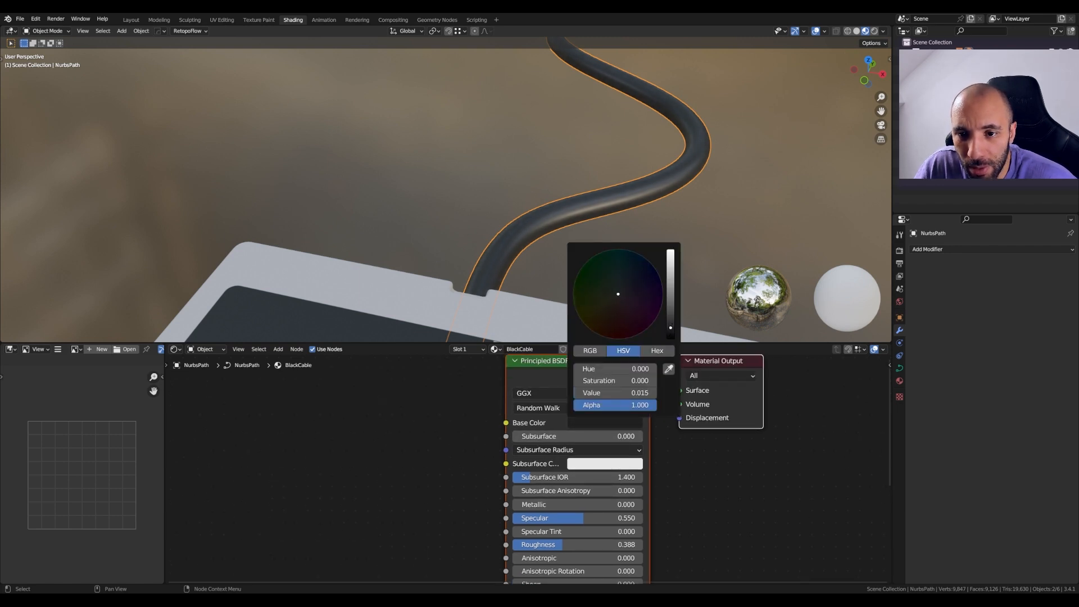
scroll(514, 251, "down", 3)
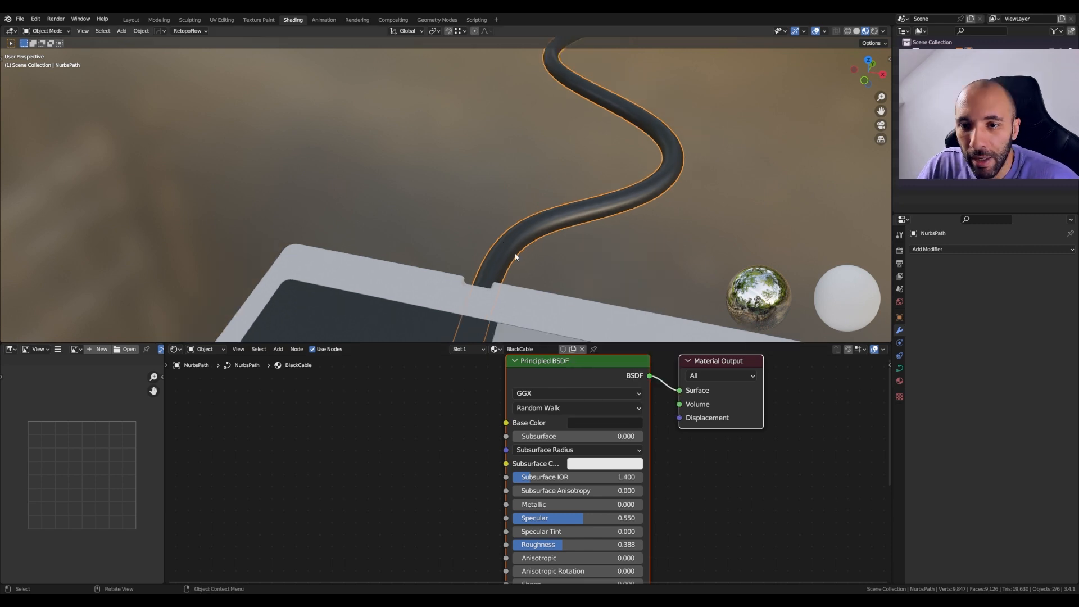
left_click(630, 287)
scroll(562, 265, "down", 5)
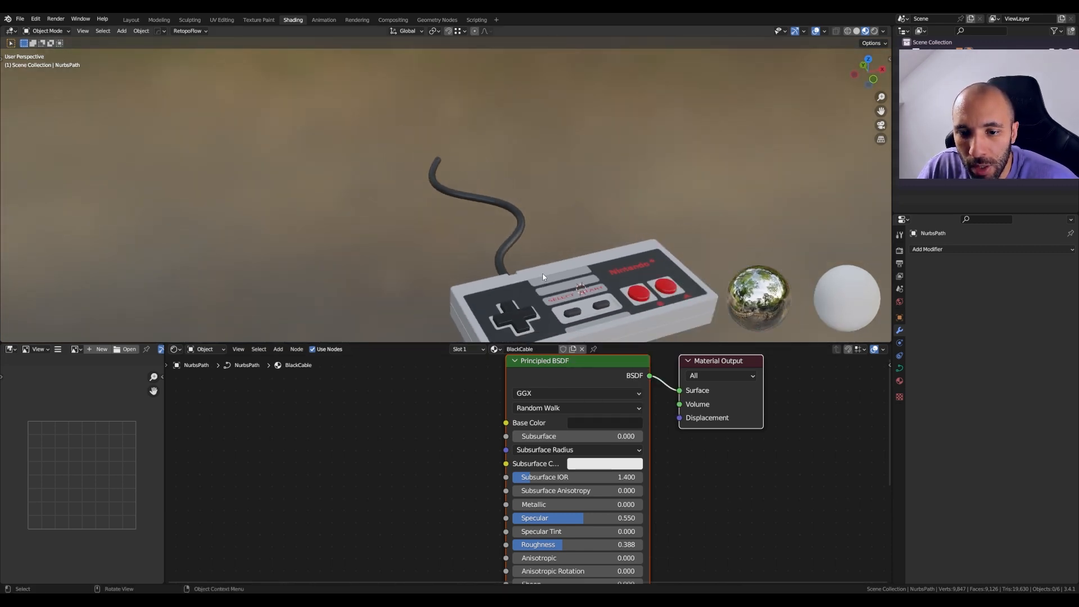
Step: Raise the Specular of the directional pad's BlackPlastic material to 0.409
middle_click_drag(556, 236, 537, 276)
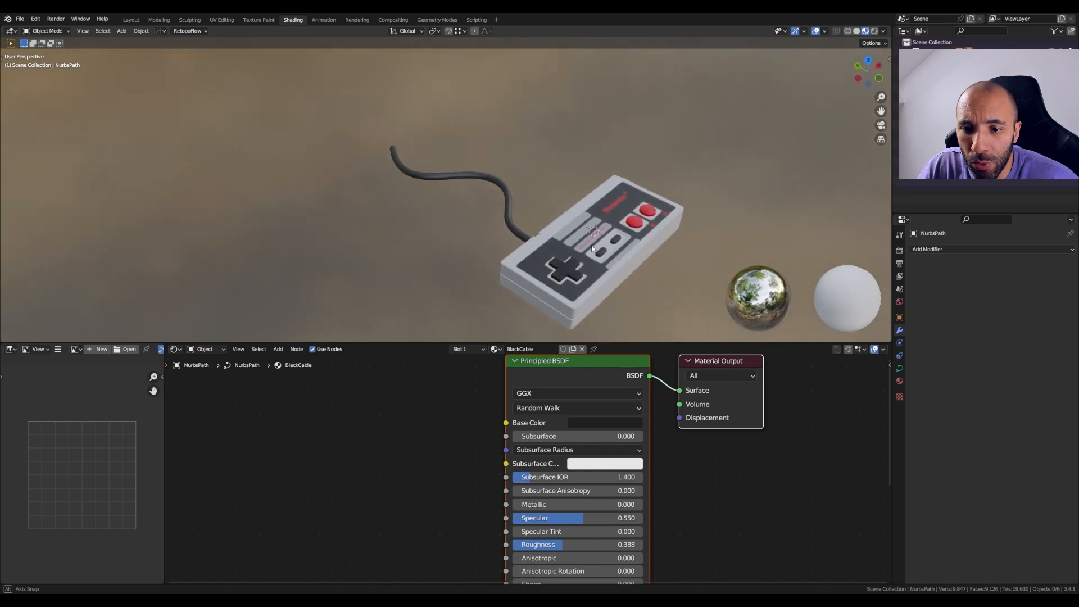
scroll(532, 278, "up", 3)
scroll(532, 278, "up", 1)
left_click(535, 275)
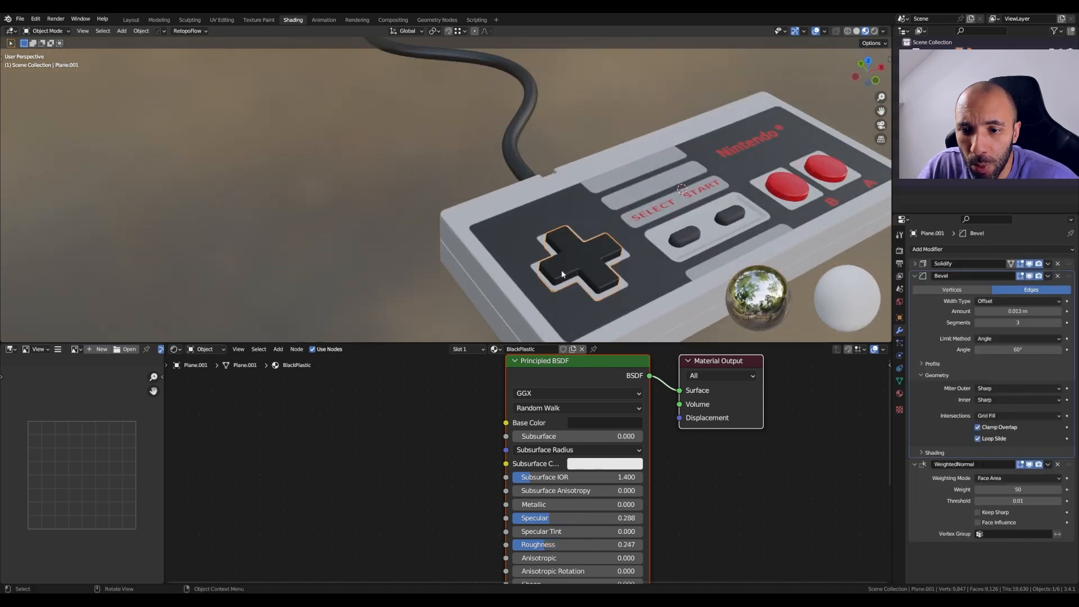
left_click(564, 433)
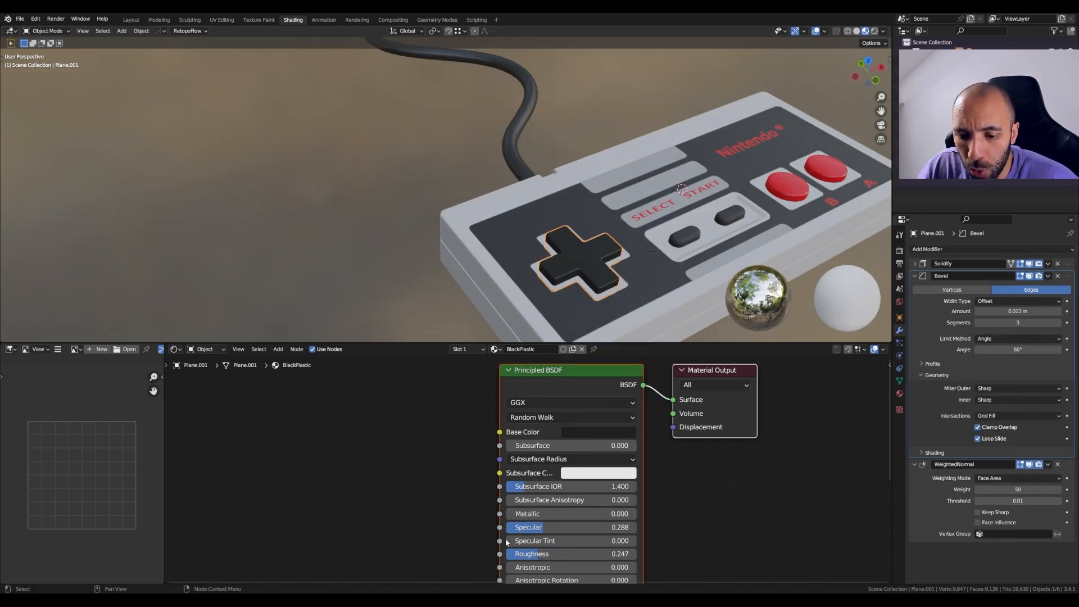
left_click_drag(536, 527, 559, 527)
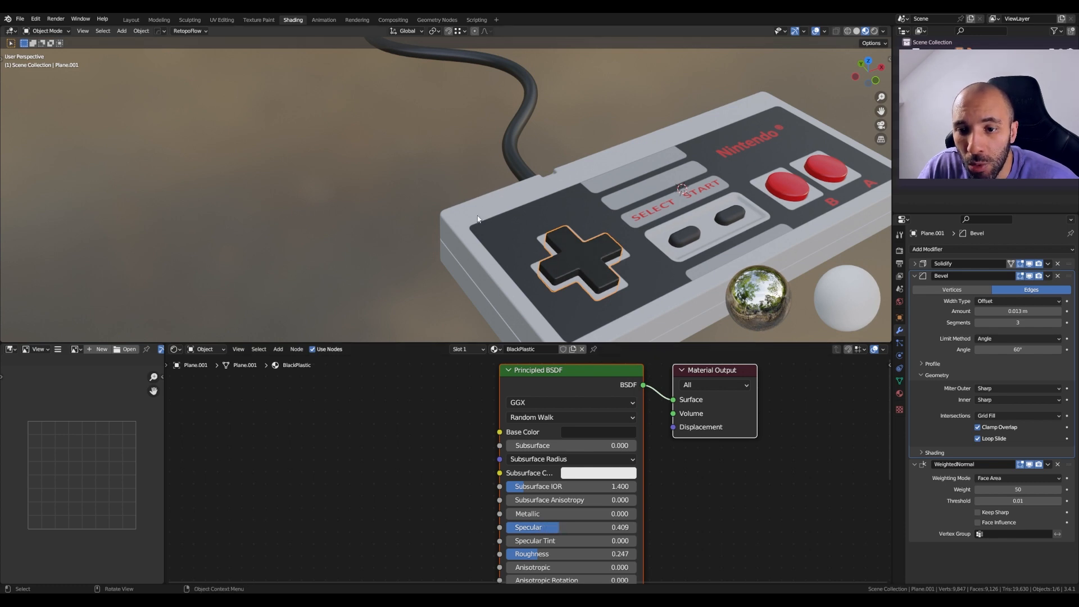
Step: Examine the directional pad and the whole controller from several angles, and open the BlackPlastic base color
scroll(586, 269, "up", 3)
scroll(586, 268, "down", 5)
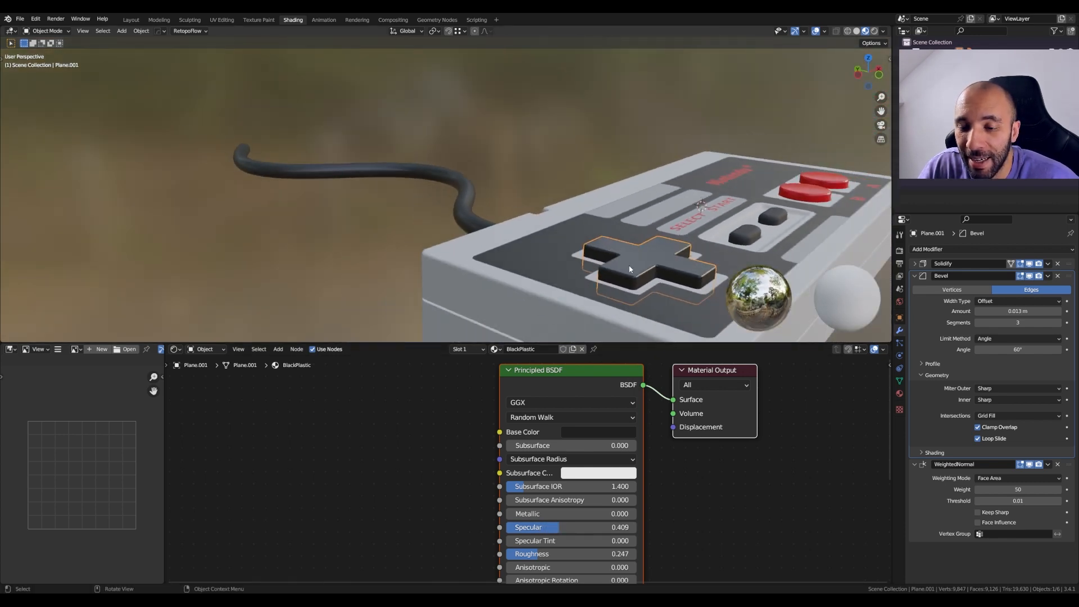
middle_click_drag(629, 269, 609, 292)
scroll(609, 291, "up", 2)
left_click(591, 433)
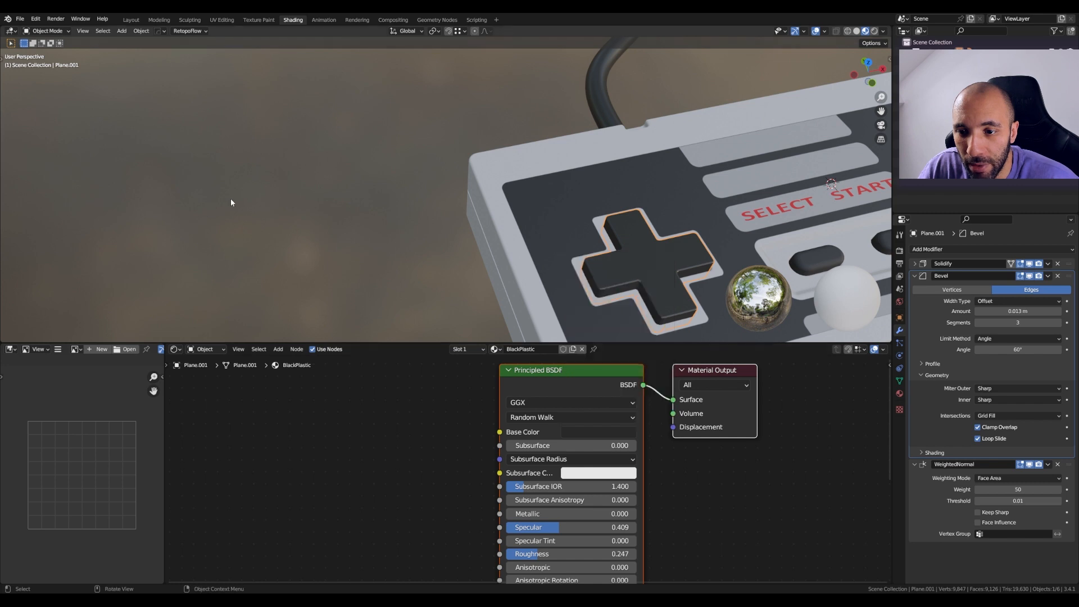
scroll(498, 219, "down", 5)
middle_click_drag(498, 220, 565, 240)
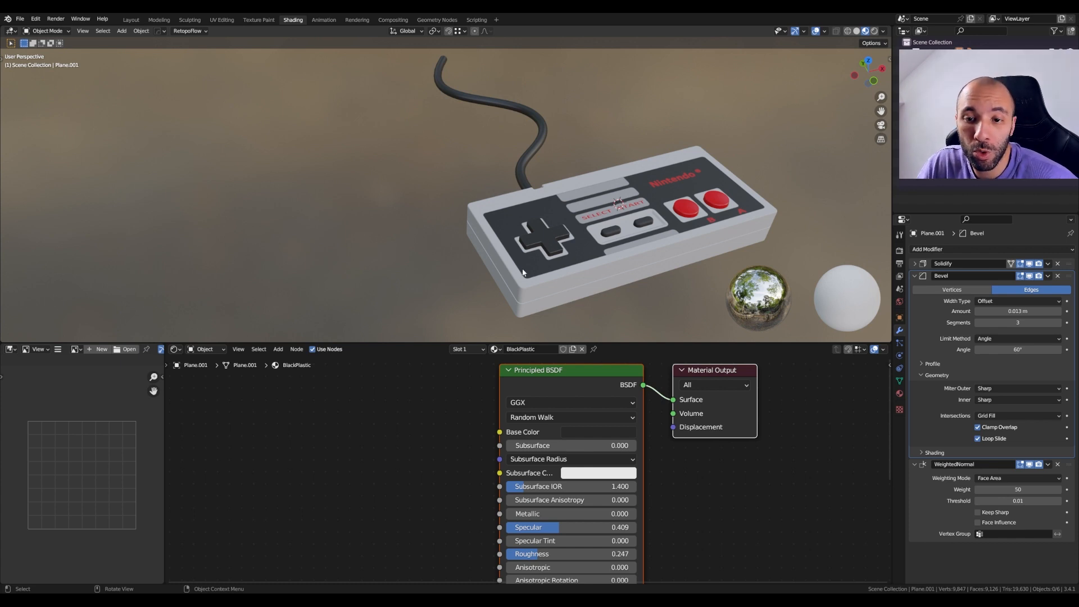
middle_click_drag(507, 257, 545, 243)
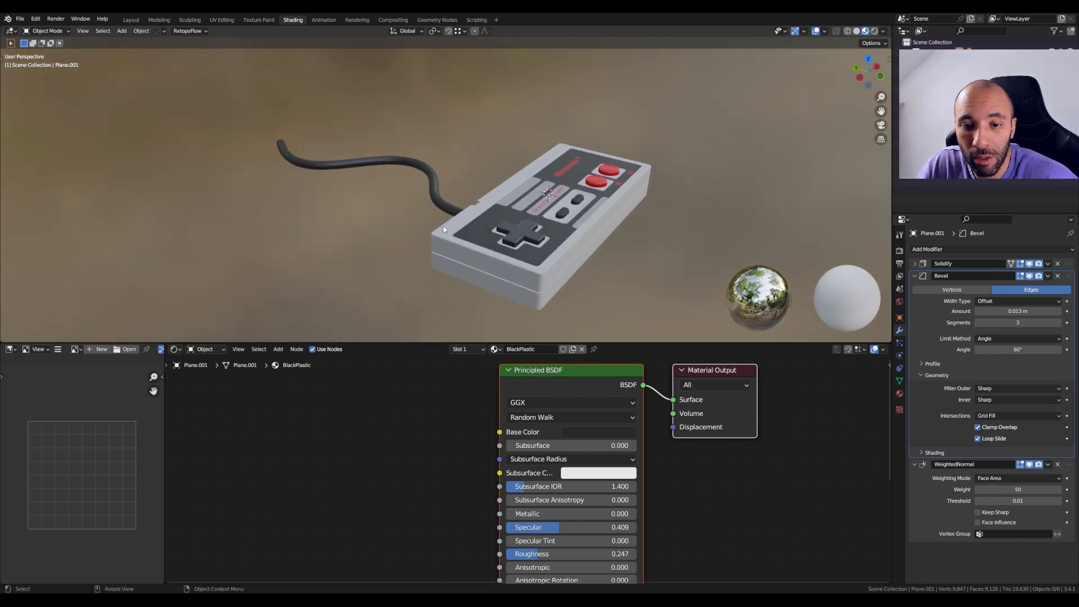
scroll(468, 250, "up", 3)
middle_click_drag(468, 252, 521, 277)
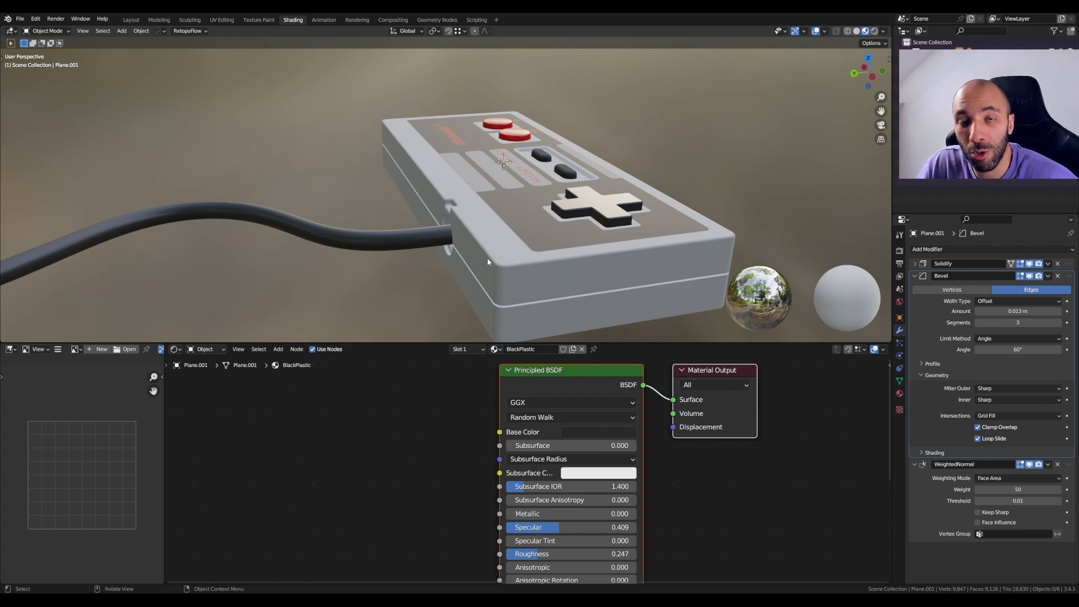
scroll(484, 278, "down", 3)
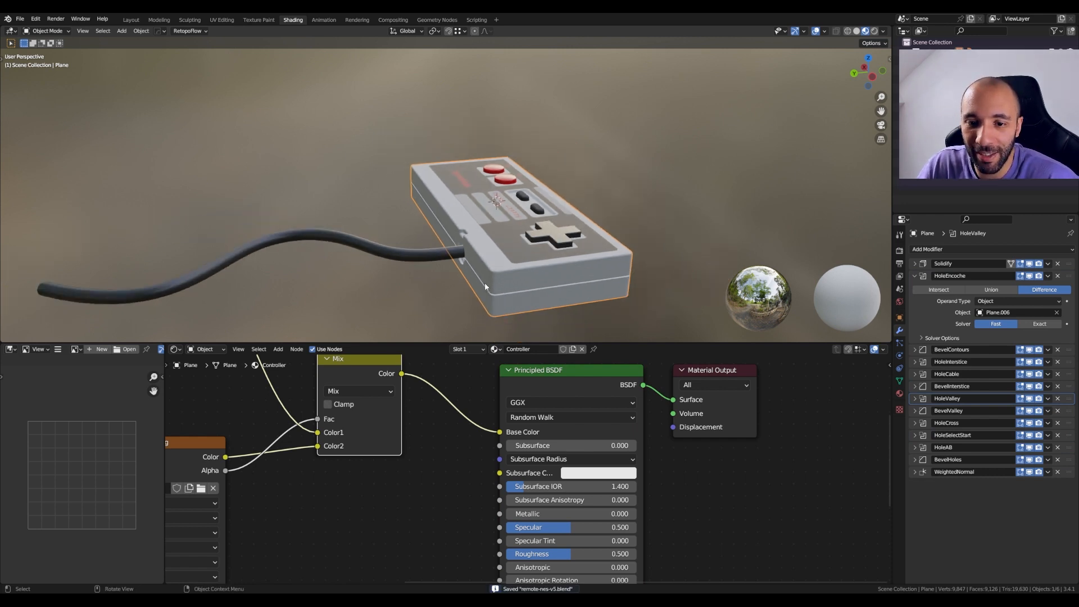
Step: Add a Noise Texture node with linked Texture Coordinate and Mapping nodes to the controller body's Controller material
scroll(715, 446, "down", 3)
middle_click_drag(565, 547, 616, 520)
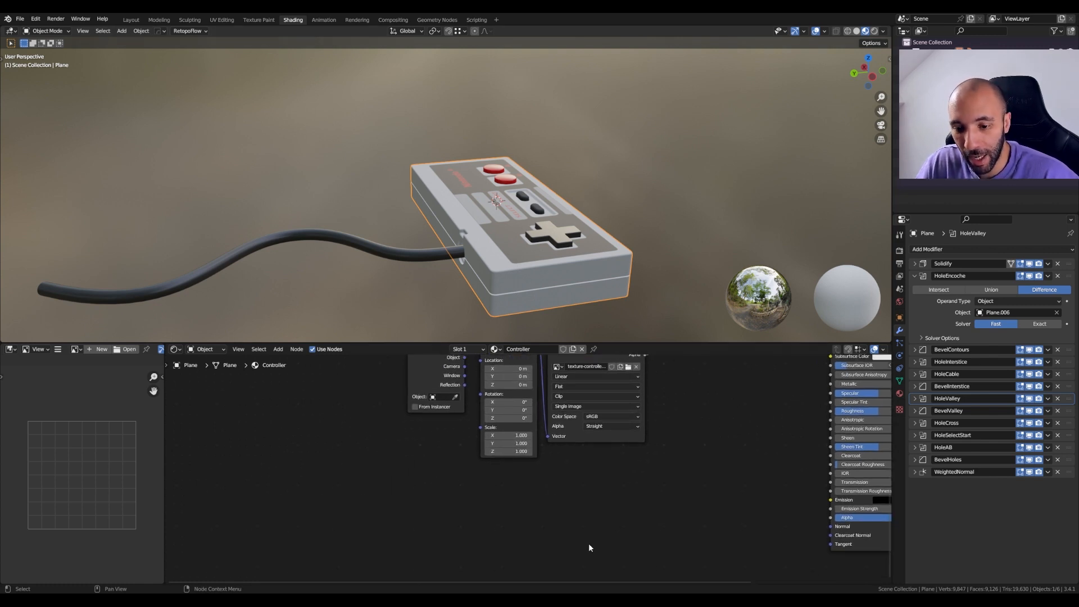
key("shift+a")
left_click(565, 486)
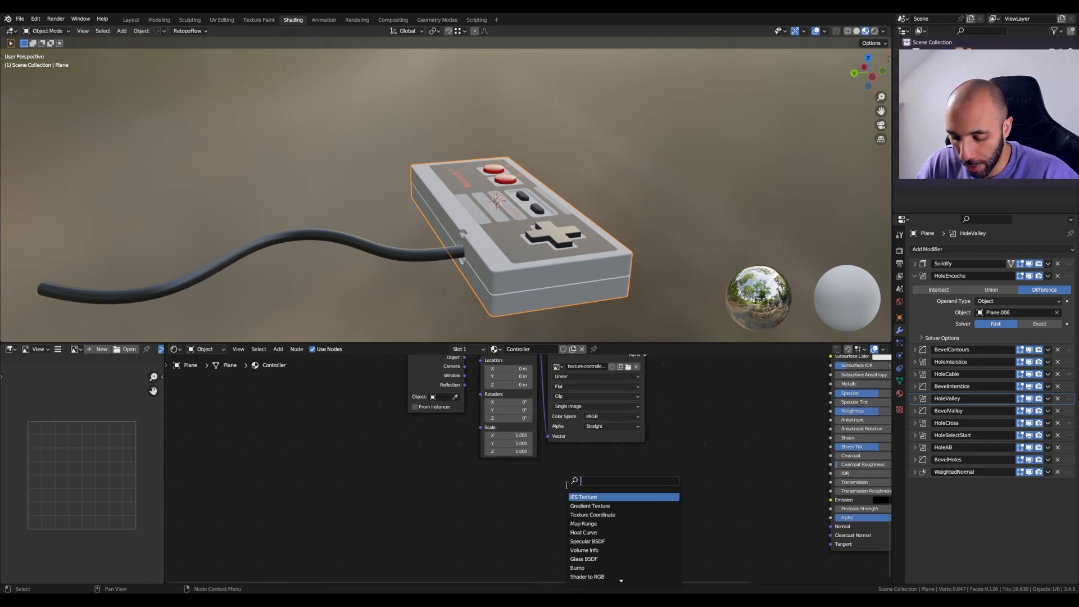
type("noise")
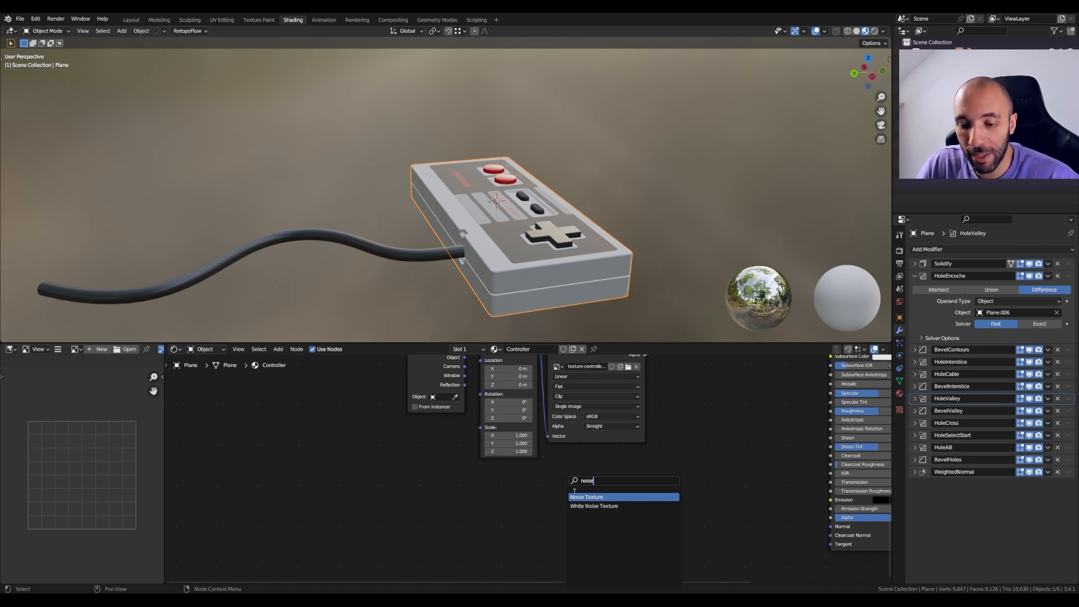
left_click(601, 497)
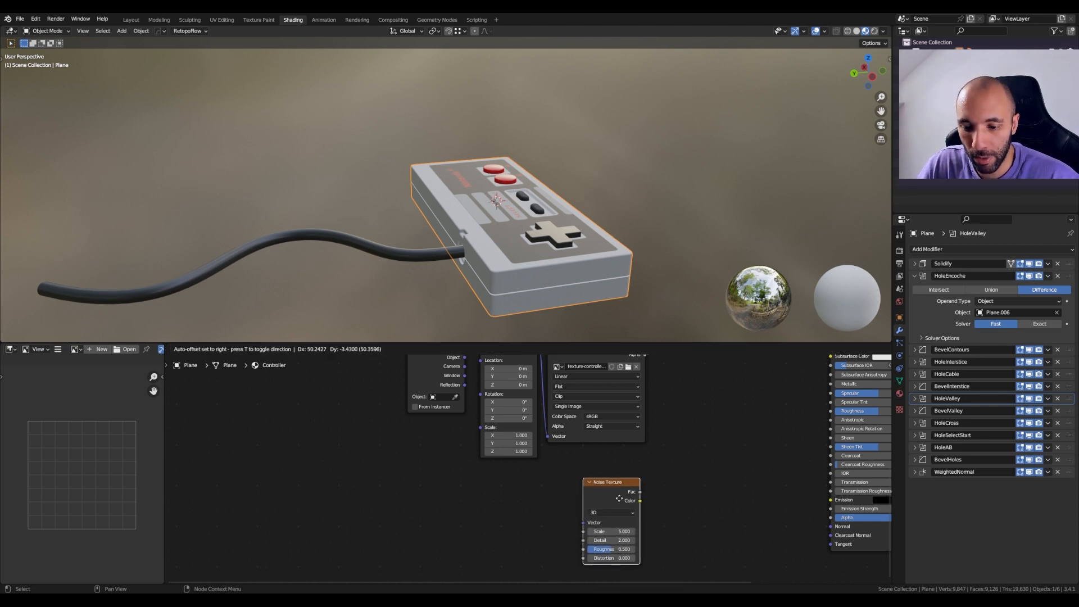
key("ctrl+t")
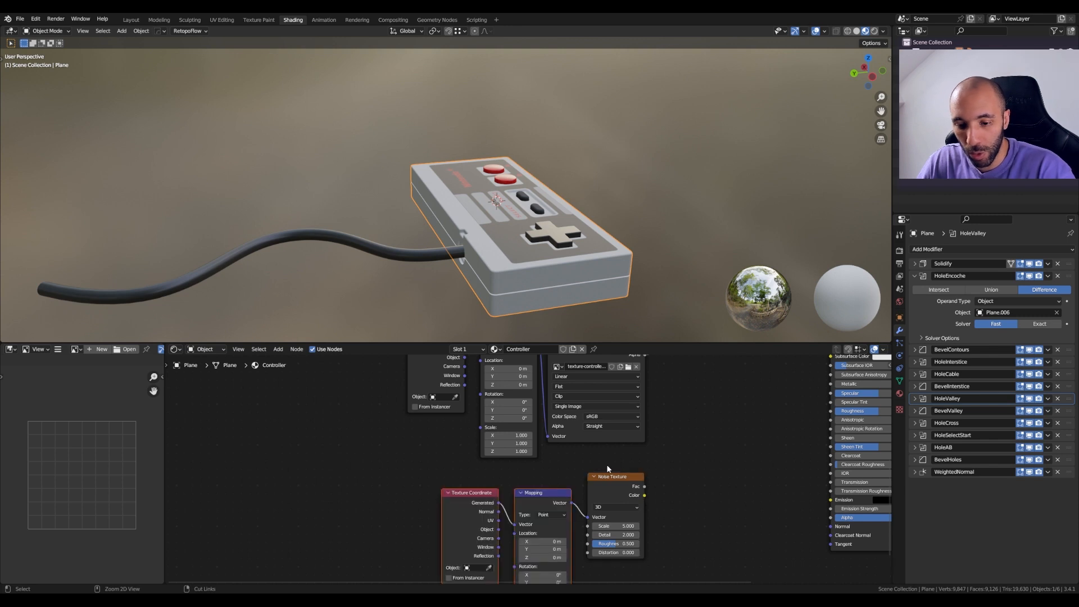
Step: Move the new Texture Coordinate and Mapping nodes away from the Noise Texture and feed the Mapping vector from the Object coordinates
middle_click_drag(483, 491, 493, 430)
left_click_drag(382, 414, 562, 506)
key("g")
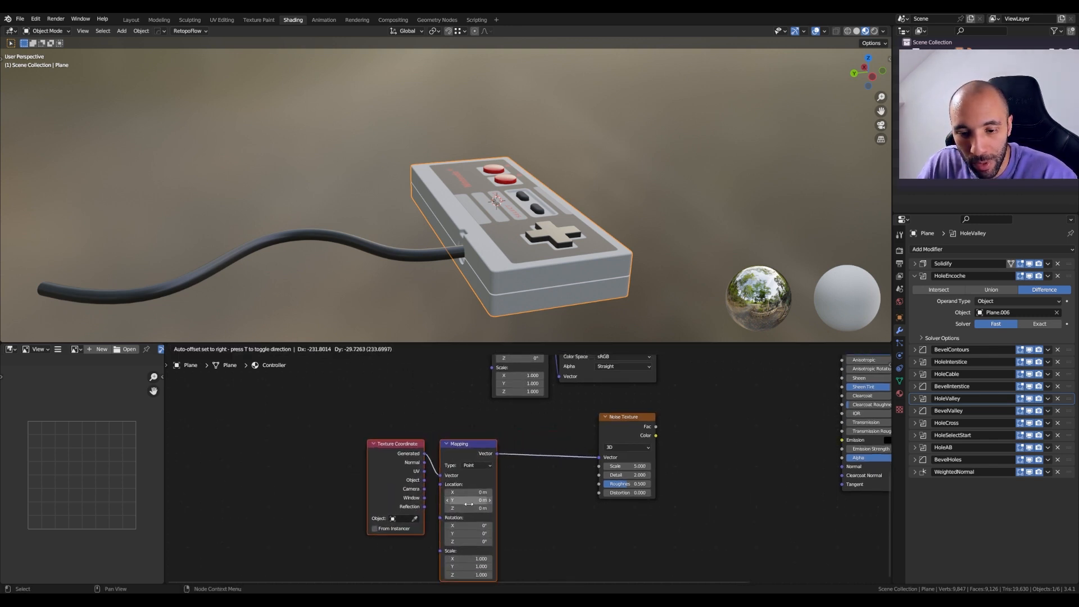
left_click(465, 503)
middle_click_drag(592, 492, 612, 473)
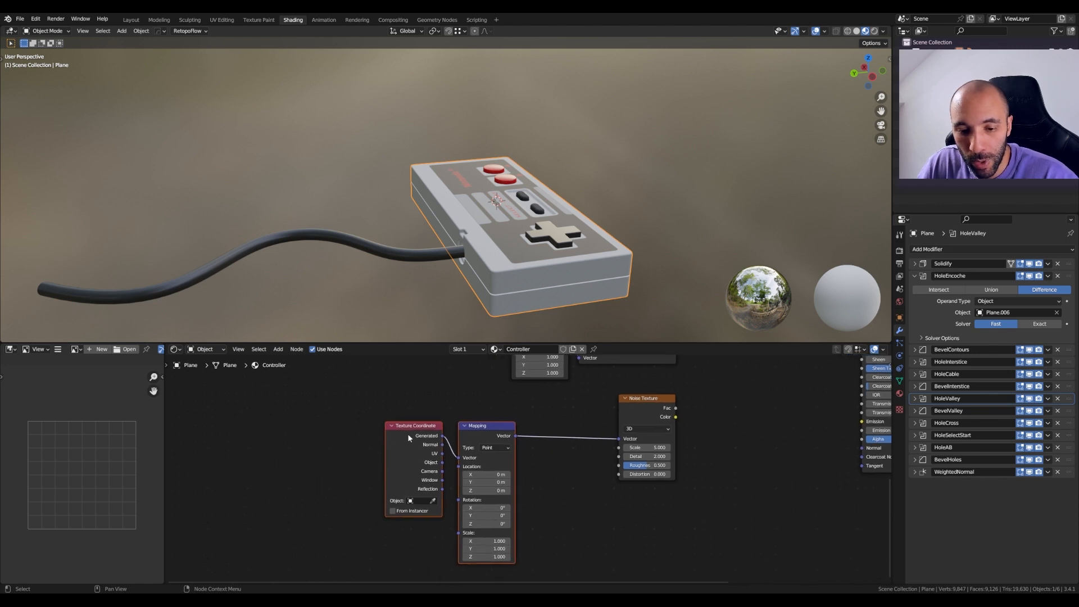
left_click(342, 420)
left_click(411, 435)
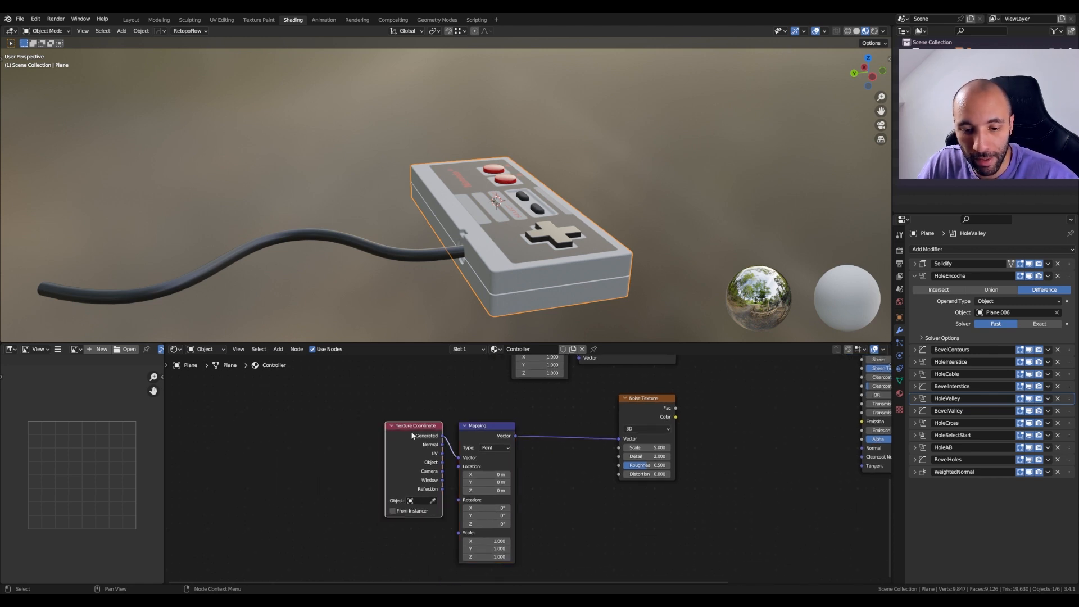
left_click_drag(442, 462, 459, 457)
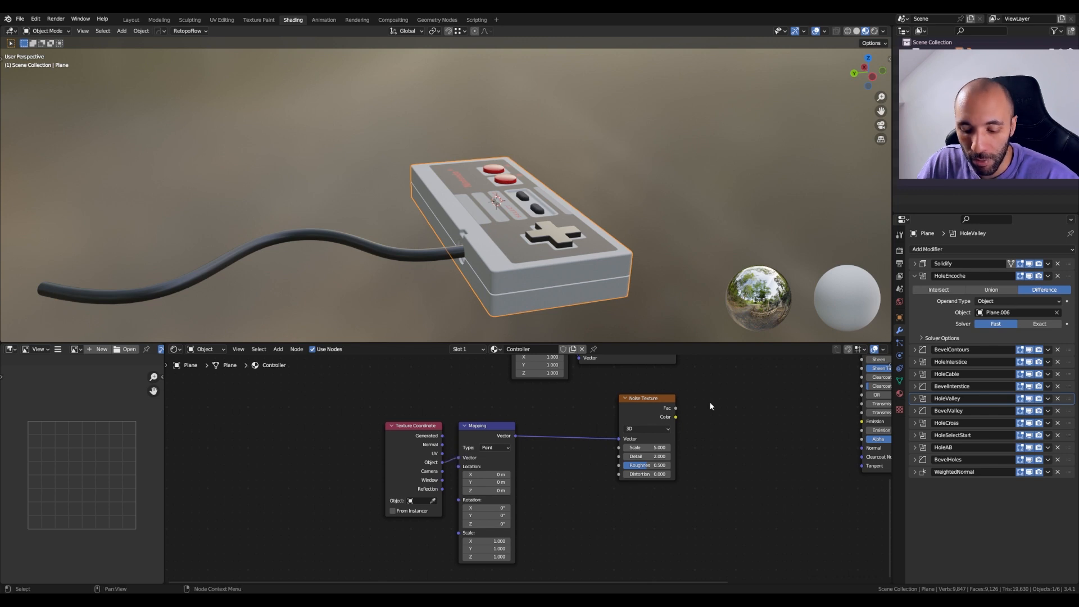
Step: Preview the Noise Texture's Fac output directly on the controller body
left_click(649, 403, "ctrl+shift")
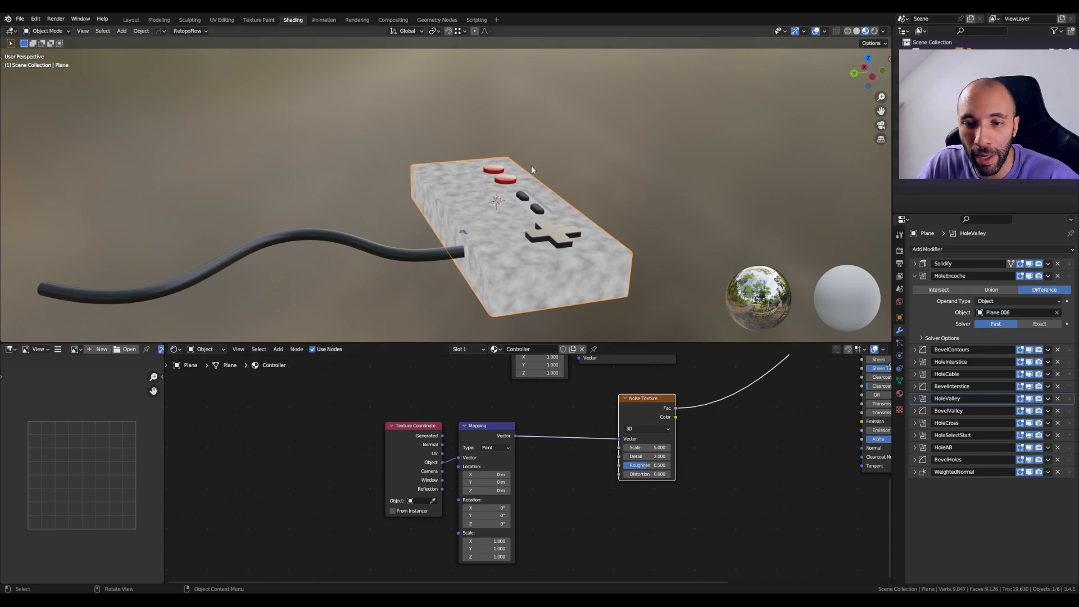
scroll(487, 252, "up", 3)
mouse_move(487, 255)
middle_mouse_down()
mouse_move(499, 251)
mouse_move(489, 243)
middle_mouse_up()
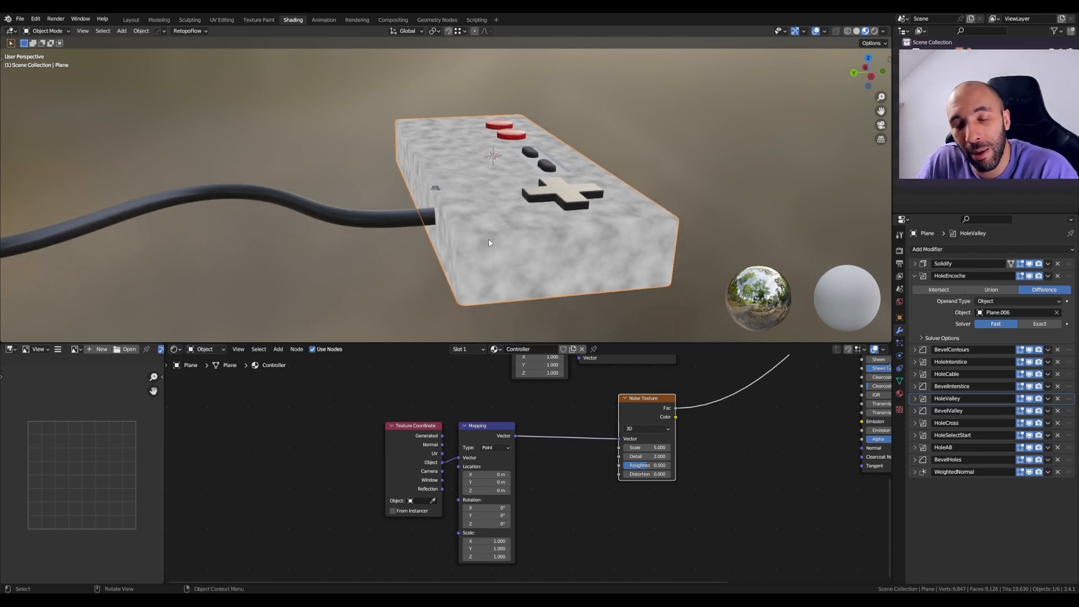
scroll(564, 472, "up", 2)
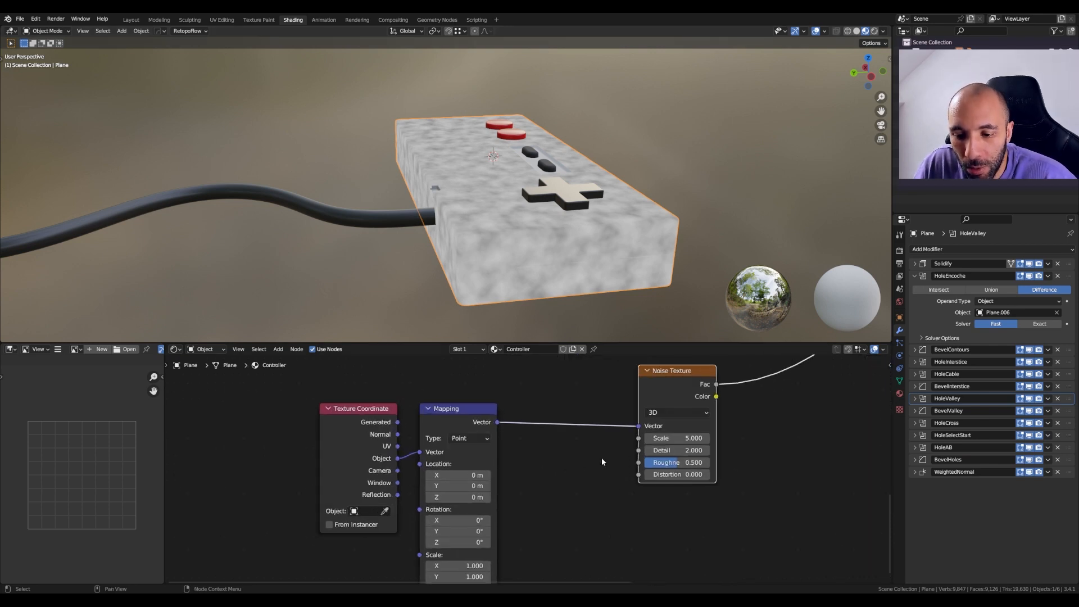
Step: Set the Noise Texture's scale to 28.9, its detail to 10.7 and its roughness to 1
left_click_drag(674, 438, 812, 437)
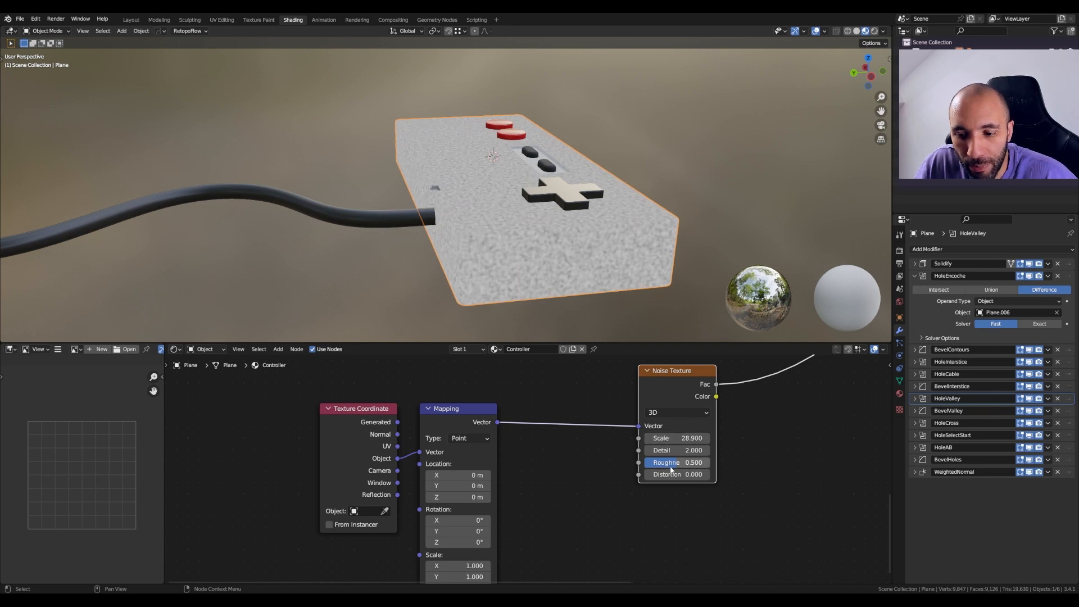
left_click_drag(670, 469, 714, 450)
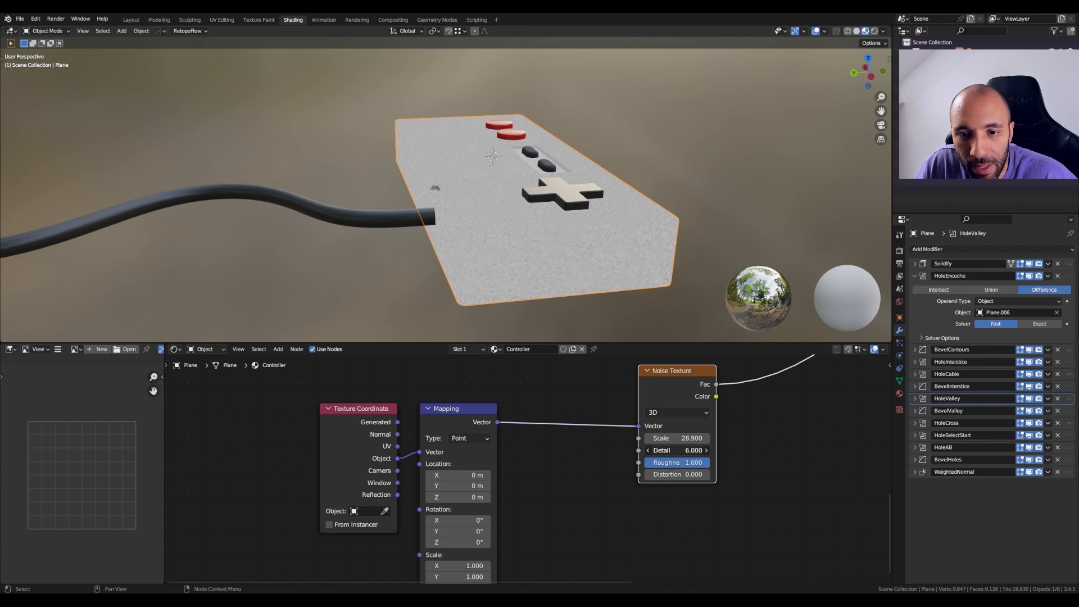
left_click_drag(691, 450, 674, 450)
scroll(413, 235, "up", 8)
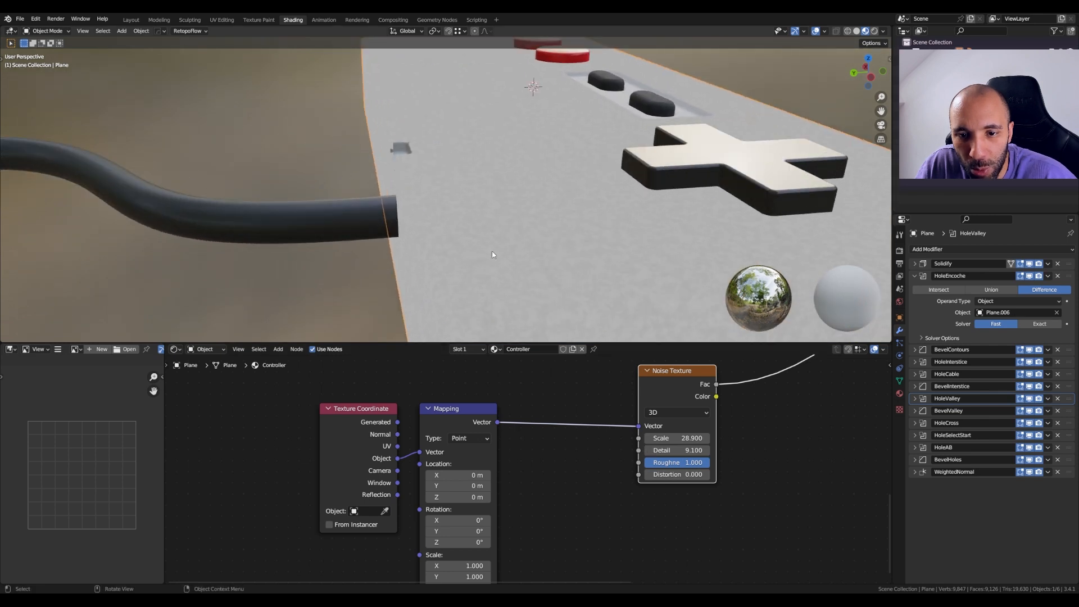
middle_click_drag(492, 252, 487, 204, "shift")
scroll(487, 185, "down", 6)
key("ctrl+z")
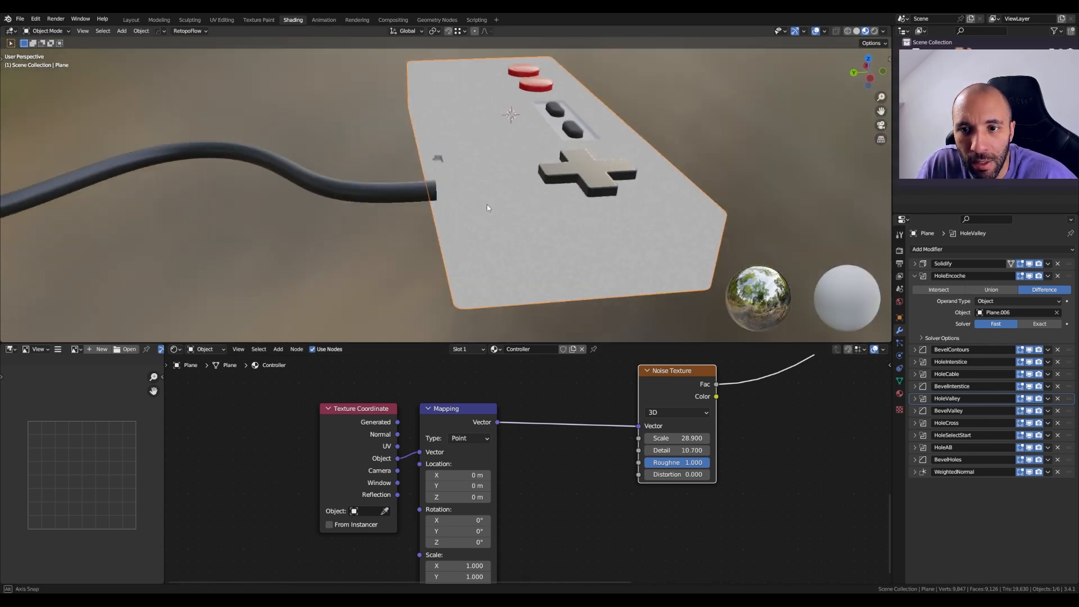
Step: Feed the Noise Texture's Fac output into the shader's Roughness and inspect the reflections on the controller body
middle_click_drag(486, 208, 487, 236)
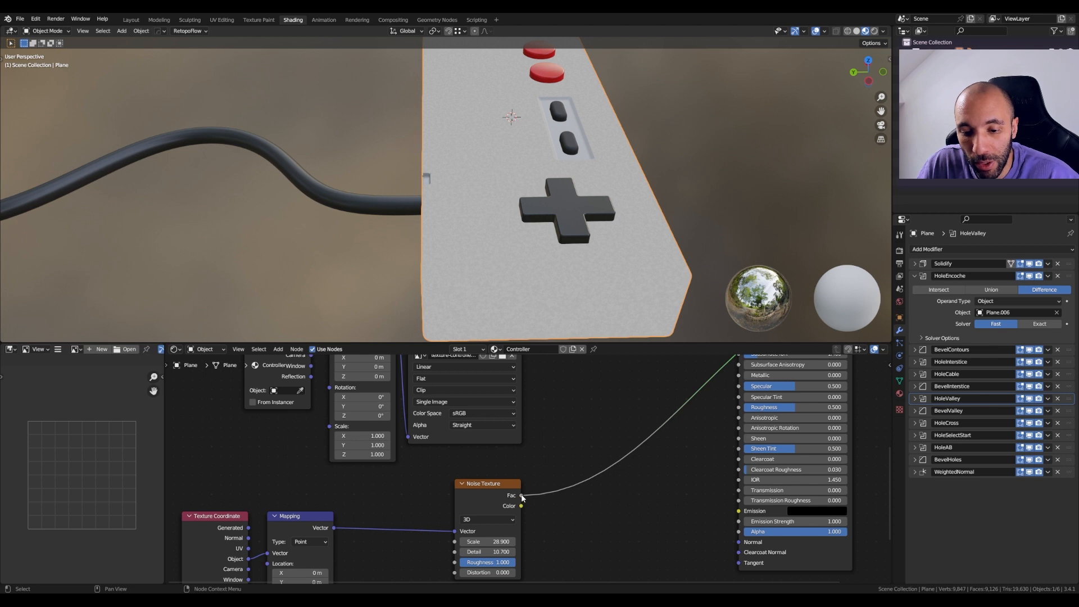
left_click_drag(522, 497, 738, 408)
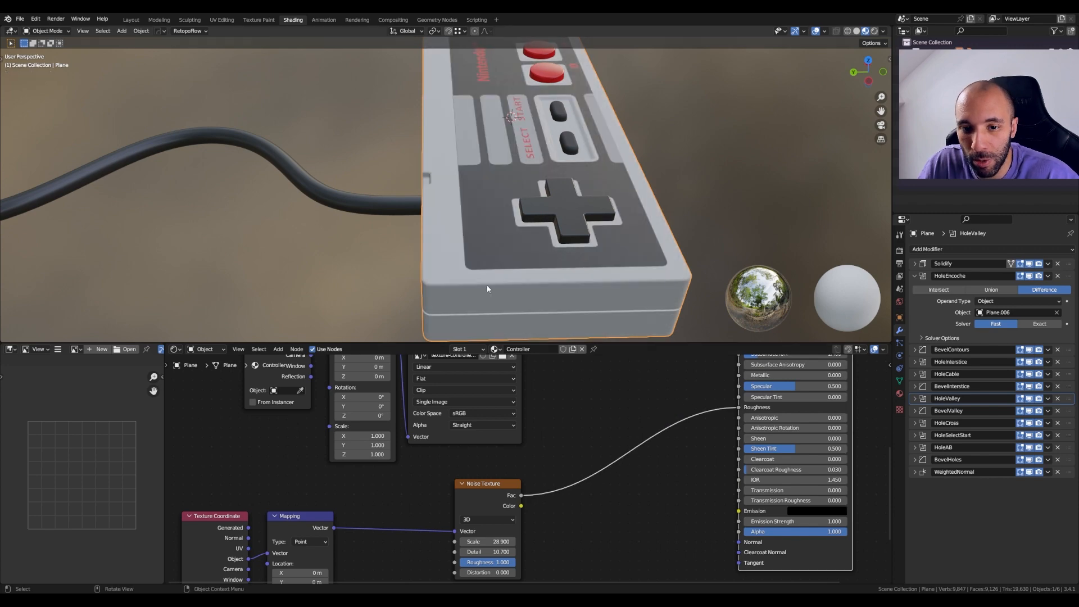
middle_click_drag(487, 288, 571, 199)
scroll(528, 190, "down", 2)
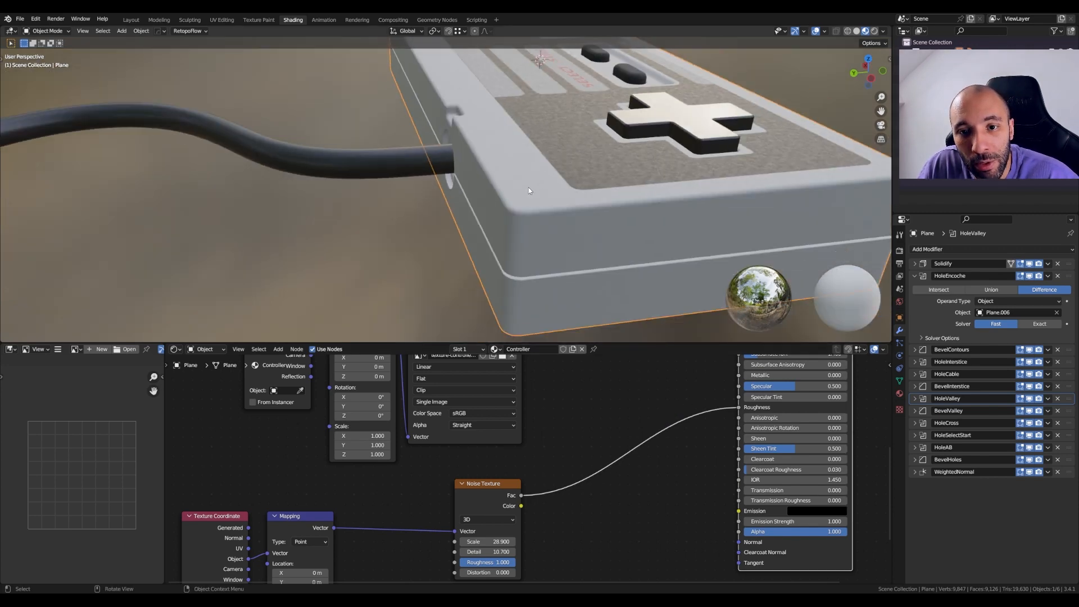
scroll(536, 178, "up", 4)
middle_click_drag(532, 265, 322, 207)
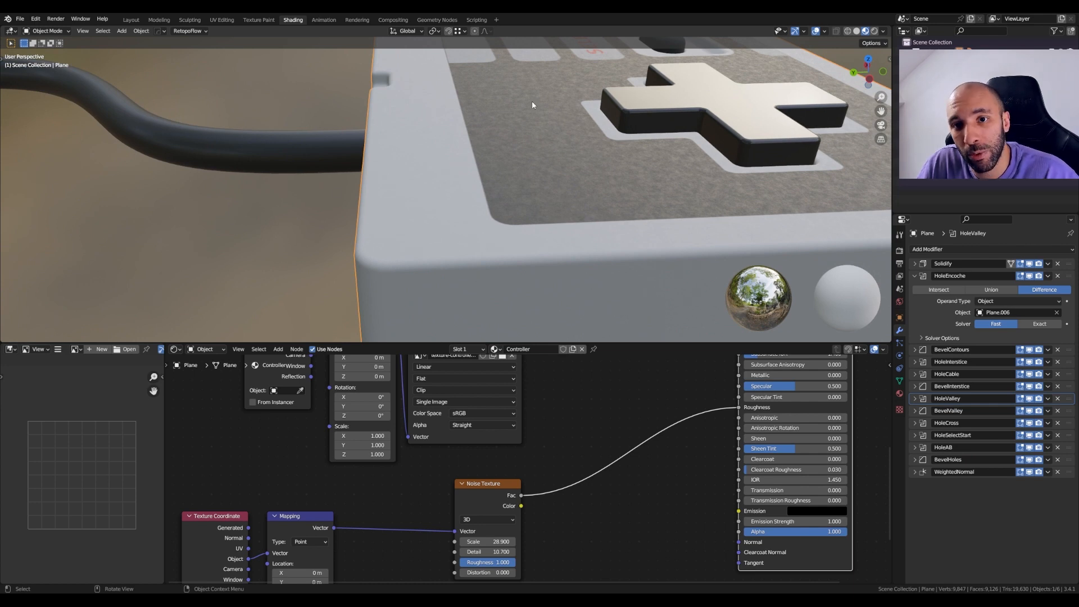
middle_click_drag(370, 226, 378, 216)
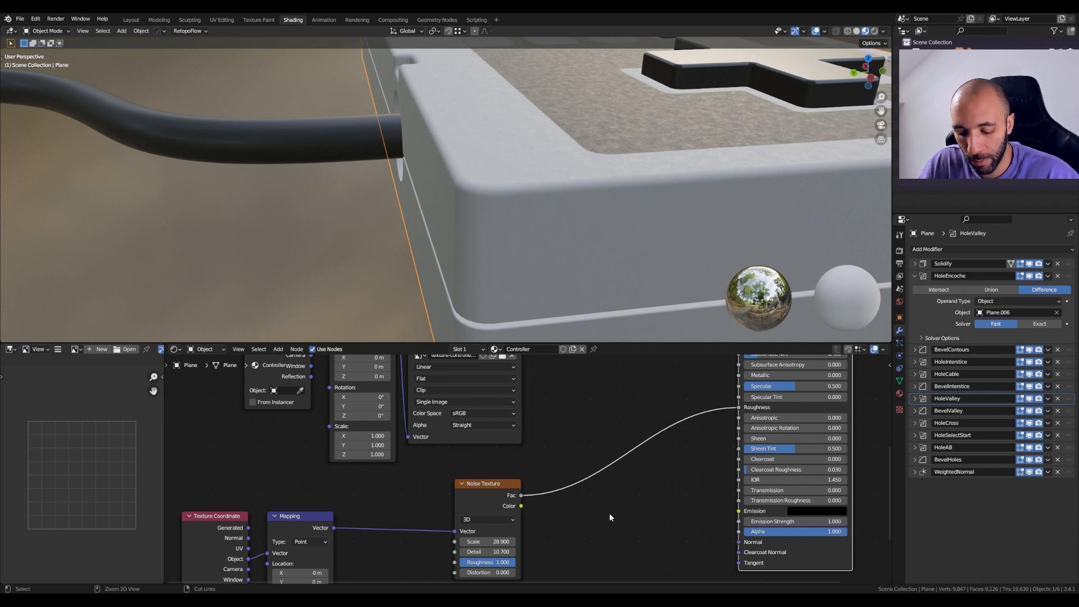
Step: Insert a ColorRamp node on the link between the Noise Texture's Fac output and the shader's Roughness
key("shift+a")
left_click(589, 487)
type("color ramp")
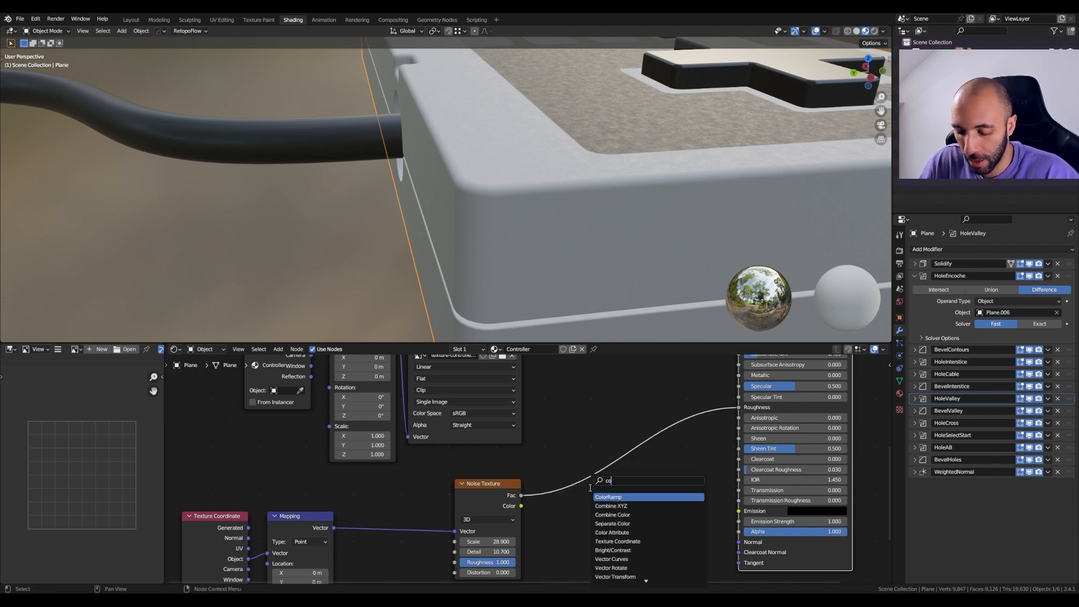
key("Return")
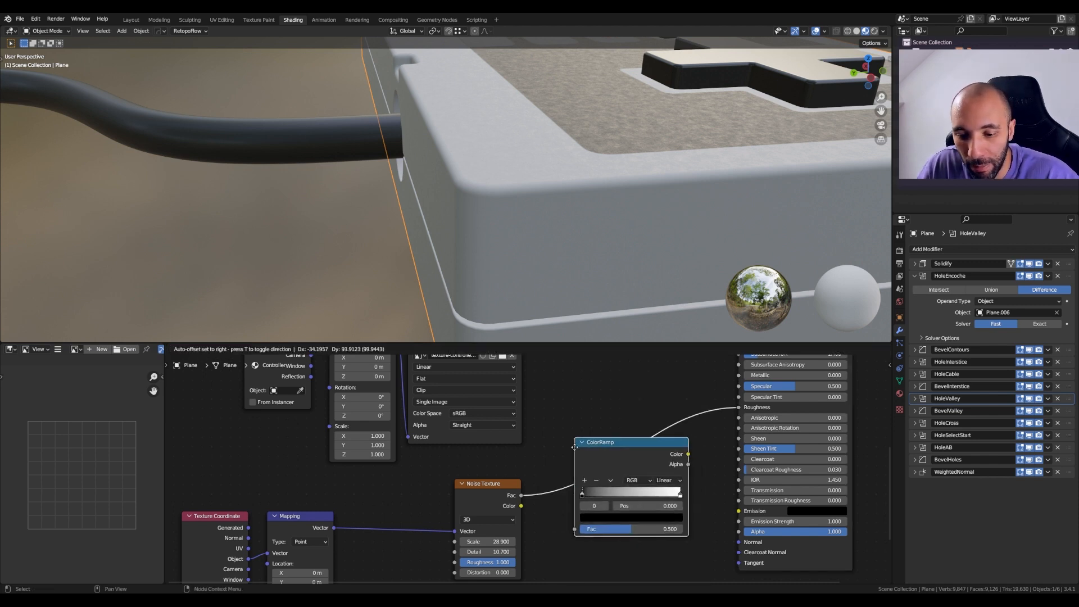
left_click(568, 452)
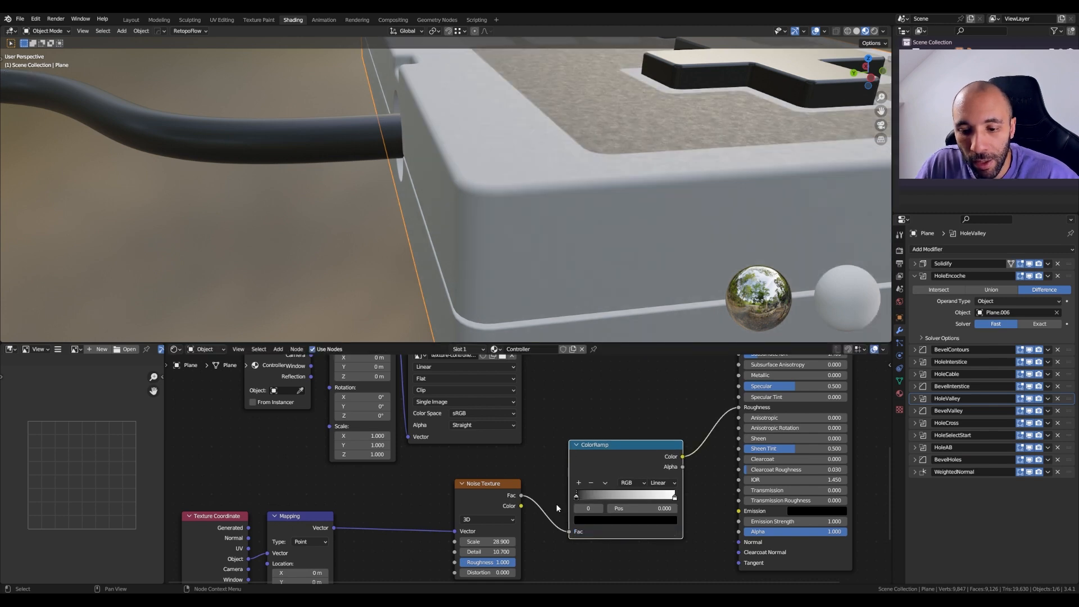
Step: Set the ColorRamp's black stop to a dark grey with a value of 0.102
mouse_move(576, 497)
left_mouse_down()
mouse_move(629, 491)
mouse_move(555, 497)
left_mouse_up()
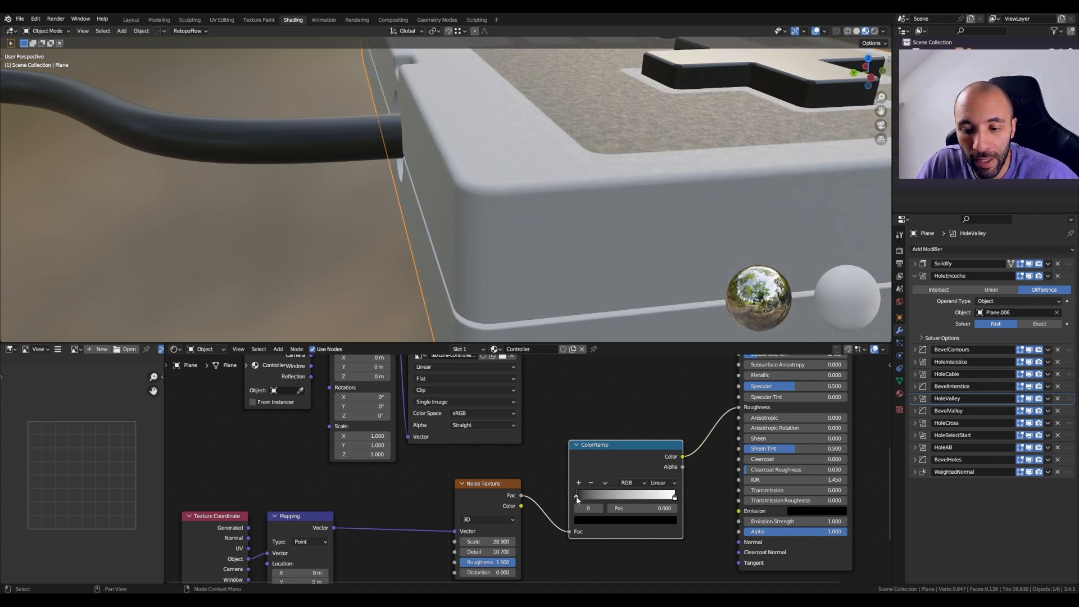
left_click(599, 521)
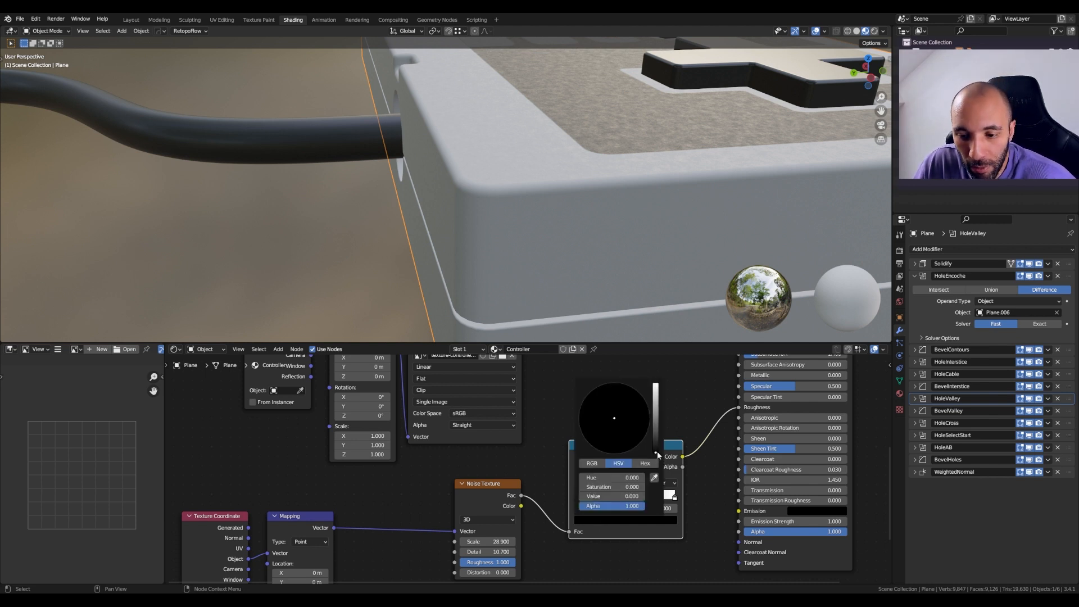
left_click_drag(656, 453, 655, 441)
mouse_move(605, 495)
left_mouse_down()
mouse_move(624, 494)
mouse_move(584, 494)
mouse_move(623, 495)
mouse_move(595, 494)
left_mouse_up()
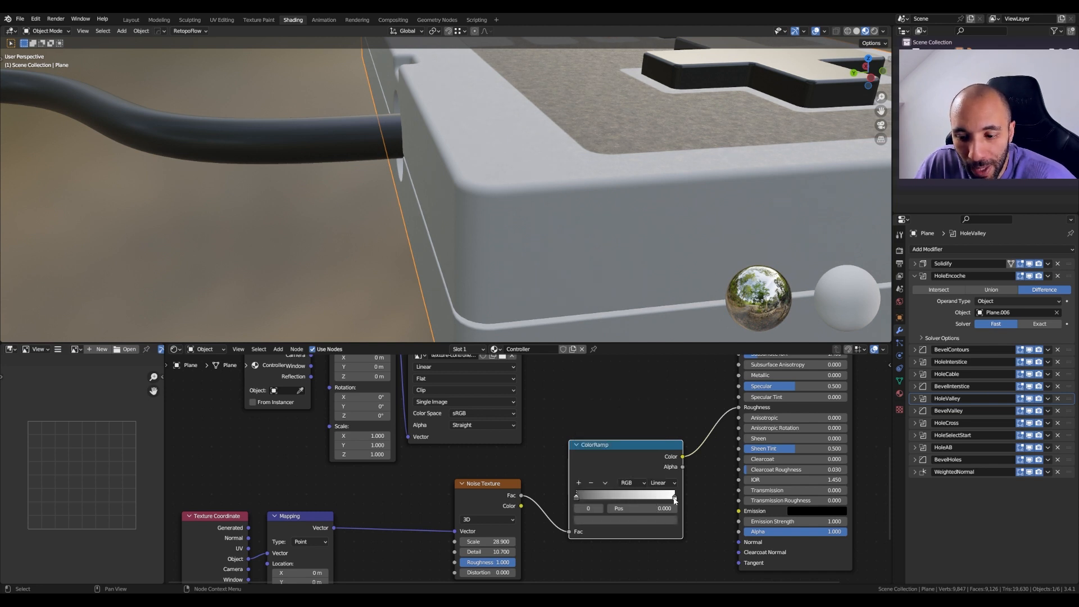
Step: Darken the ColorRamp's white stop to a light grey with a value of 0.658 and check the surface
left_click(674, 497)
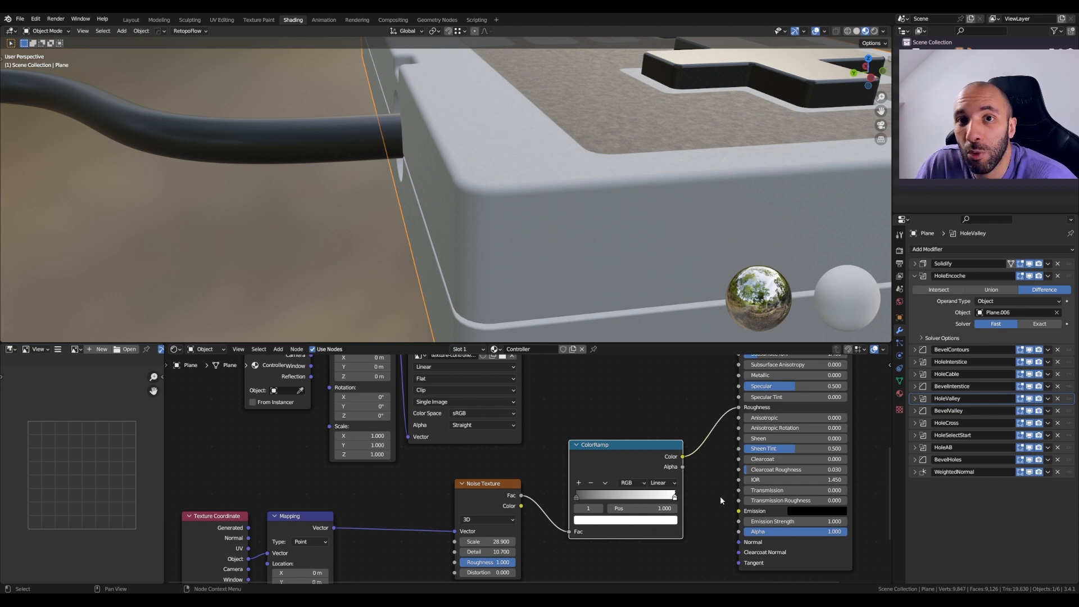
left_click(654, 521)
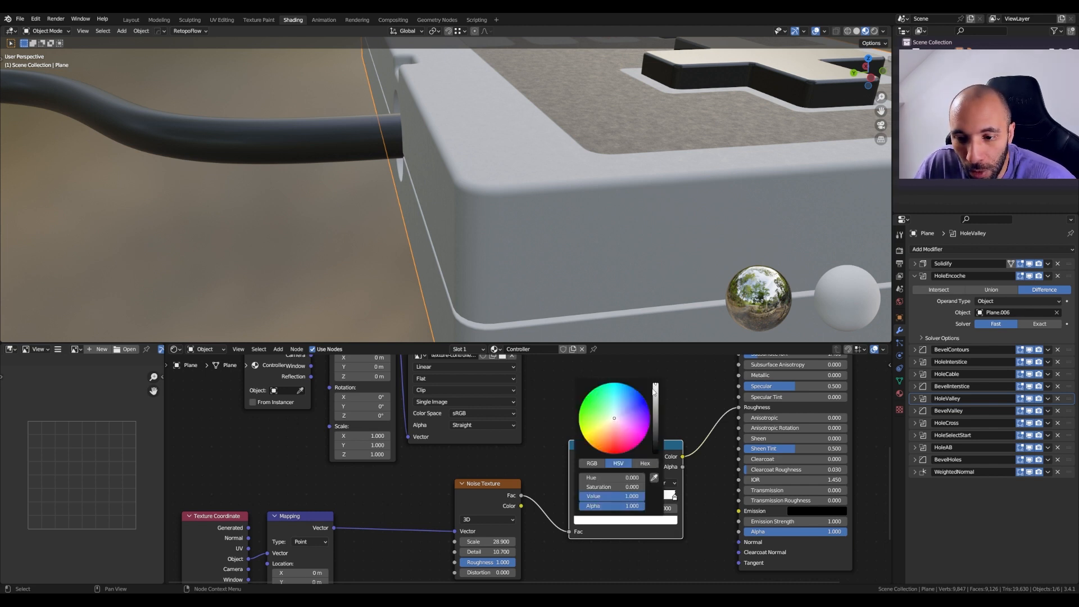
left_click_drag(654, 391, 655, 396)
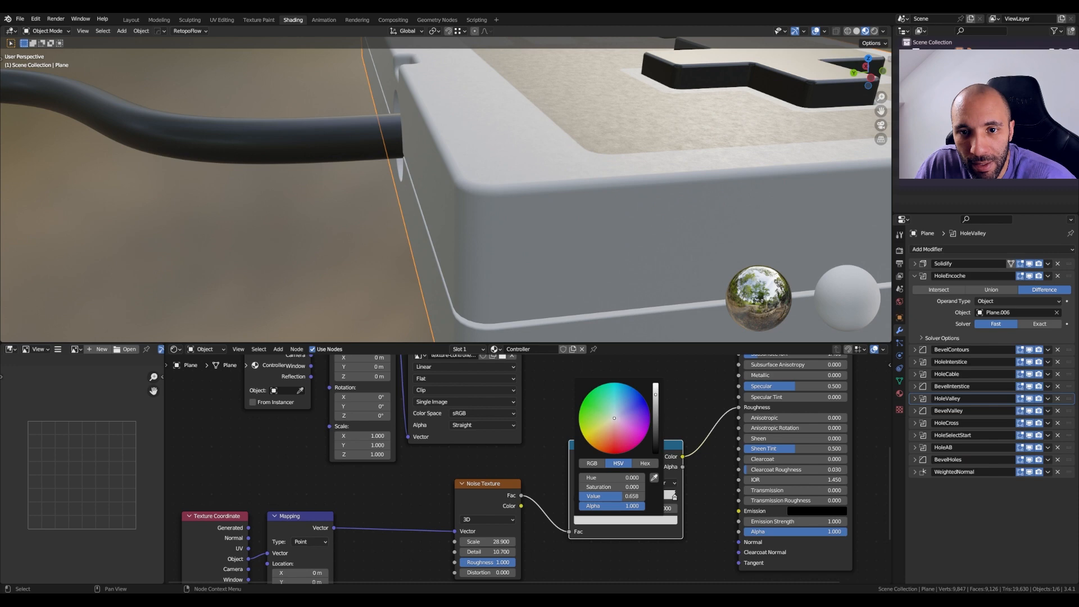
middle_click_drag(523, 184, 450, 183)
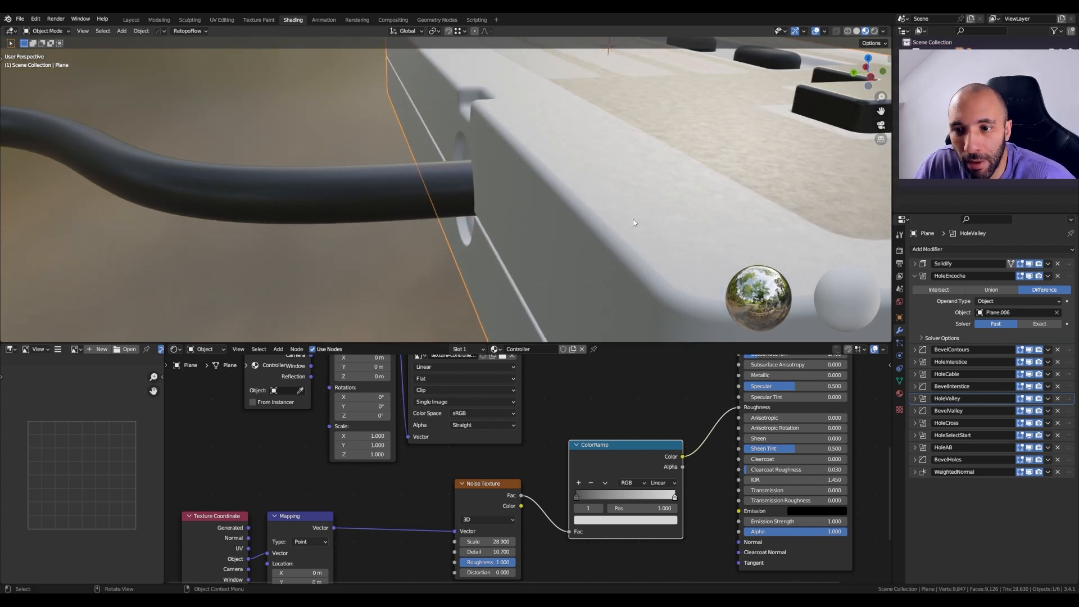
Step: Lighten the ColorRamp's dark stop at position 0 to a medium grey
left_click(576, 496)
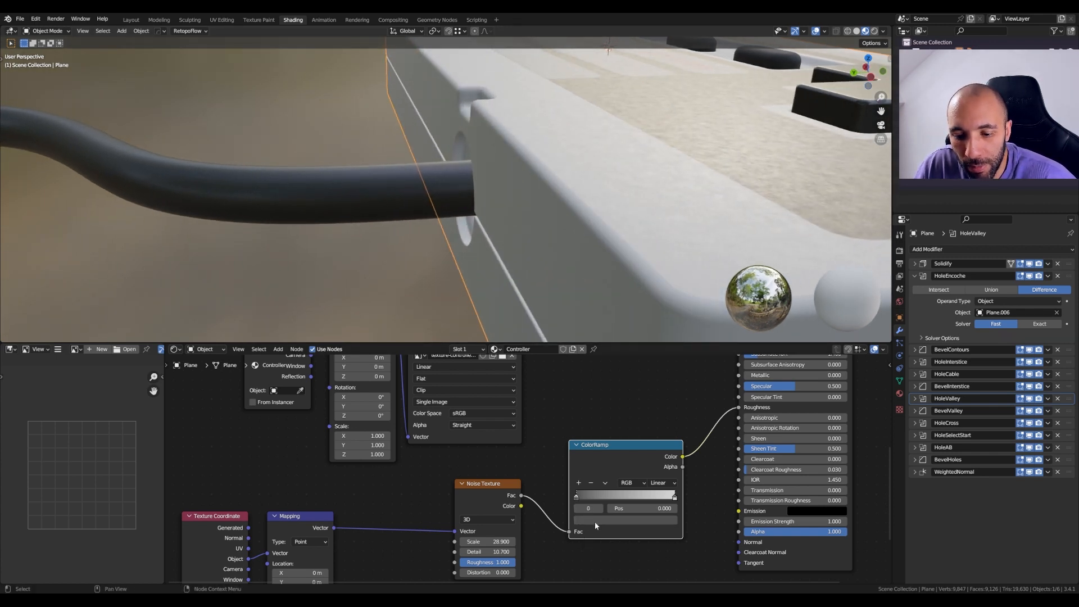
left_click(595, 521)
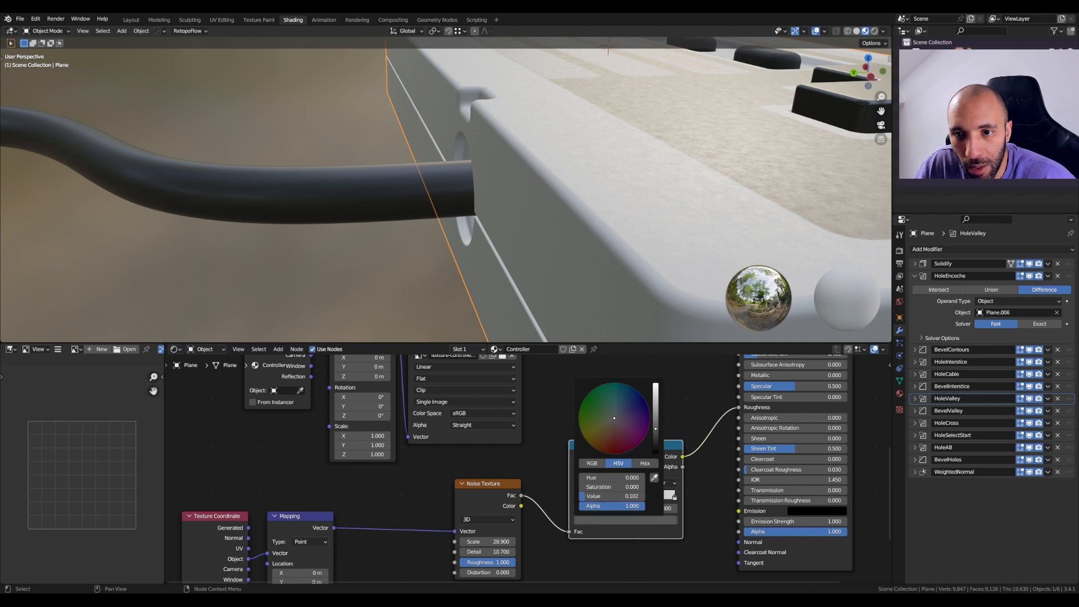
left_click_drag(655, 428, 655, 420)
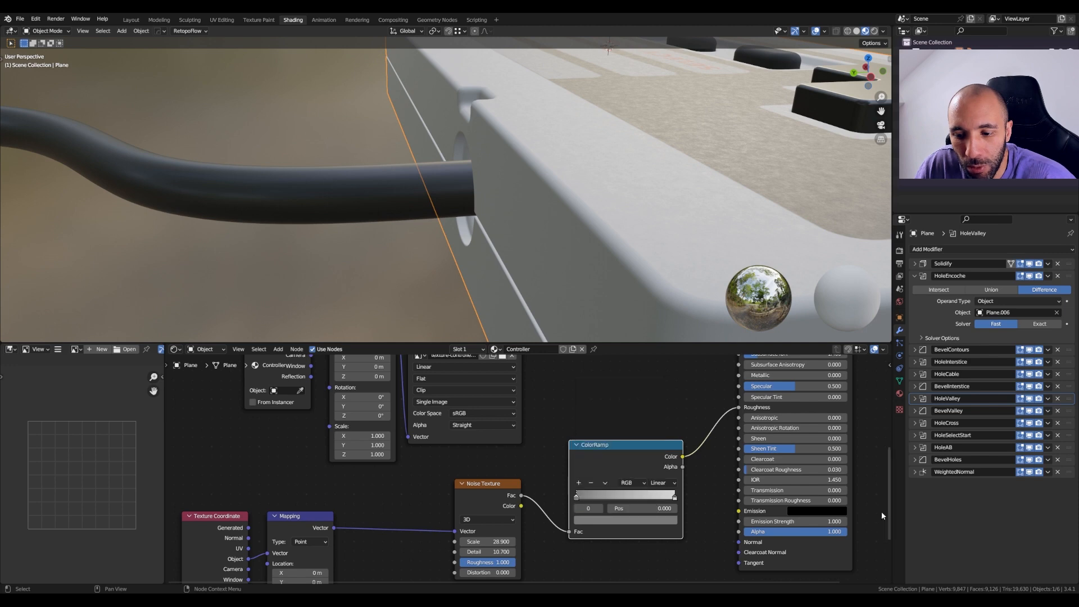
Step: Examine the controller body's roughness variation up close and from farther away at several angles
scroll(623, 491, "down", 4)
scroll(651, 217, "down", 2)
middle_click_drag(664, 209, 646, 219)
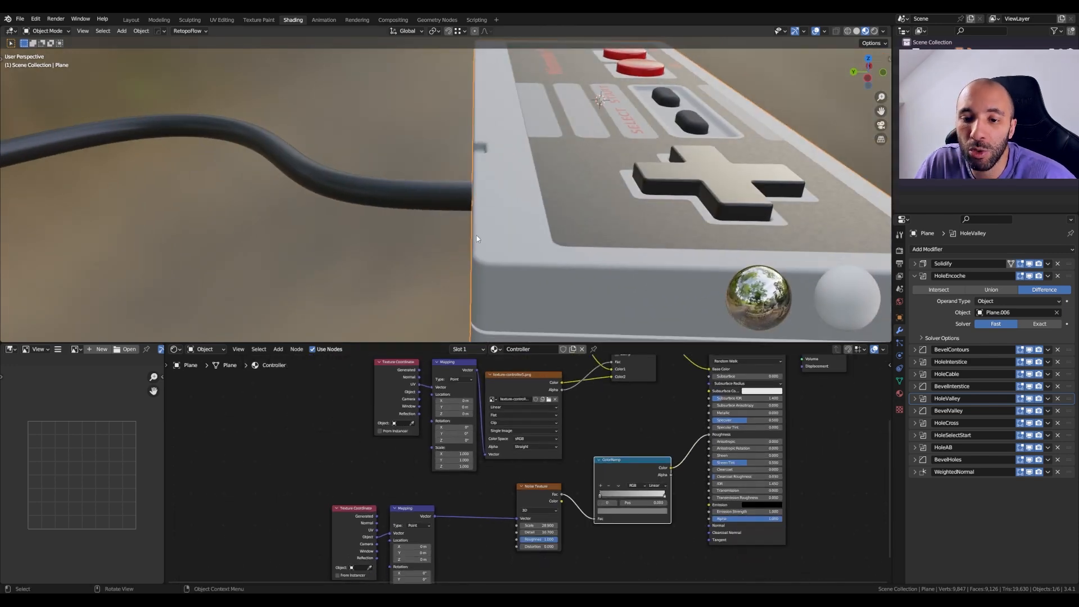
scroll(486, 233, "down", 5)
middle_click_drag(487, 231, 487, 258)
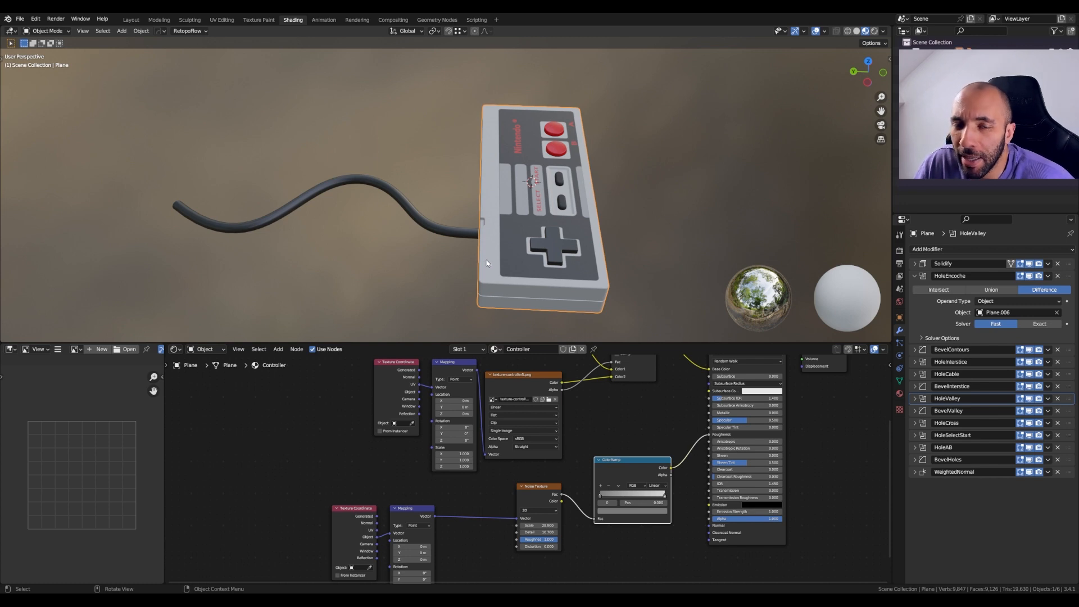
middle_click_drag(466, 331, 472, 315)
scroll(514, 265, "up", 5)
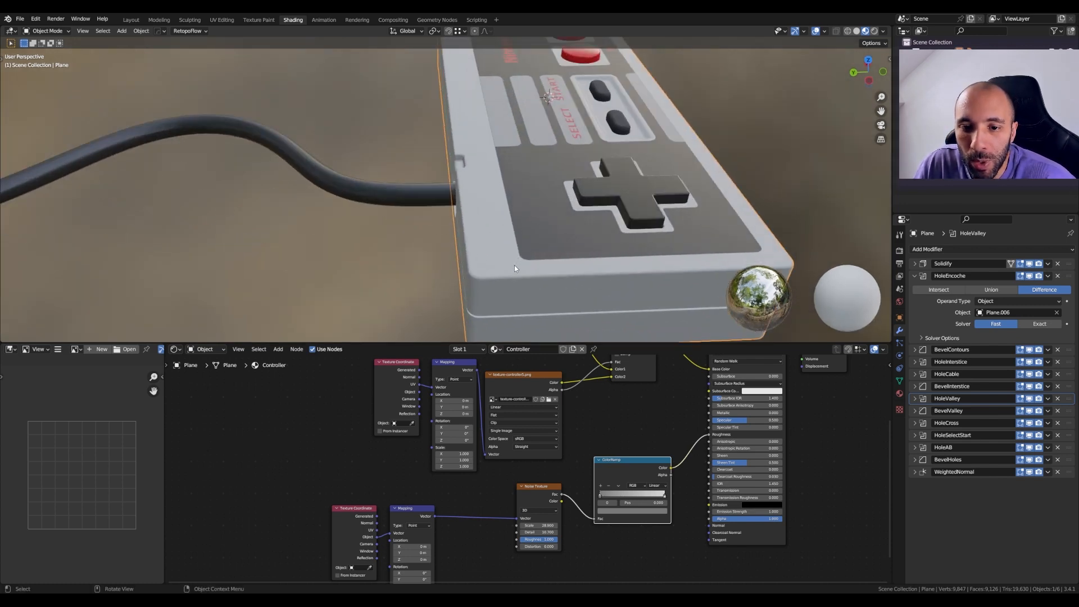
middle_click_drag(514, 265, 522, 256)
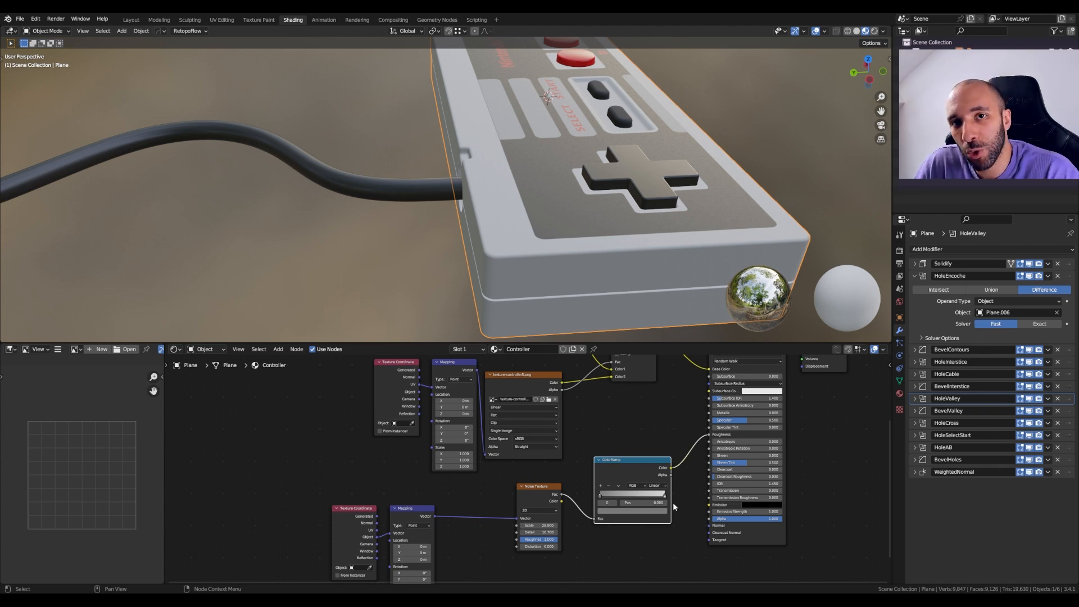
Step: Move the noise node chain away from the Principled shader and add a Bump node in the space between them
left_click_drag(285, 484, 599, 546)
left_click_drag(599, 546, 614, 549)
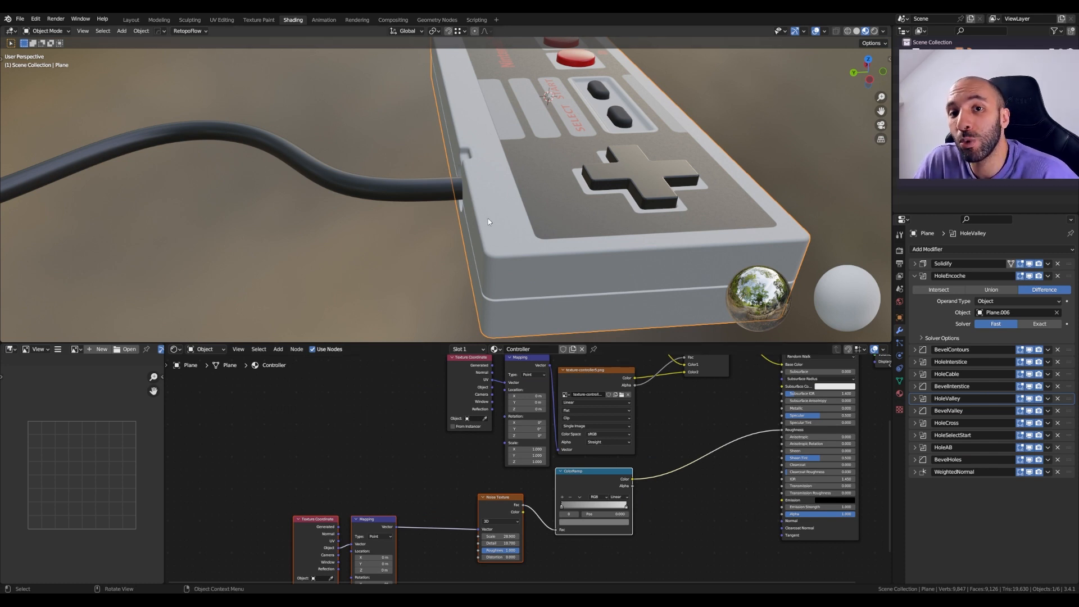
middle_click_drag(645, 545, 633, 513)
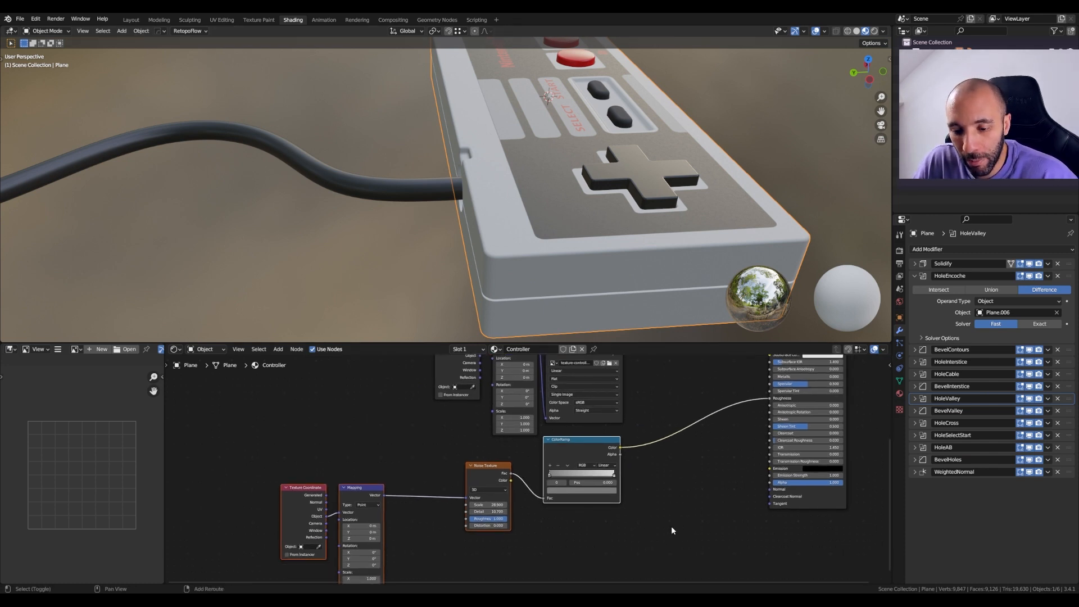
key("shift+a")
left_click(663, 483)
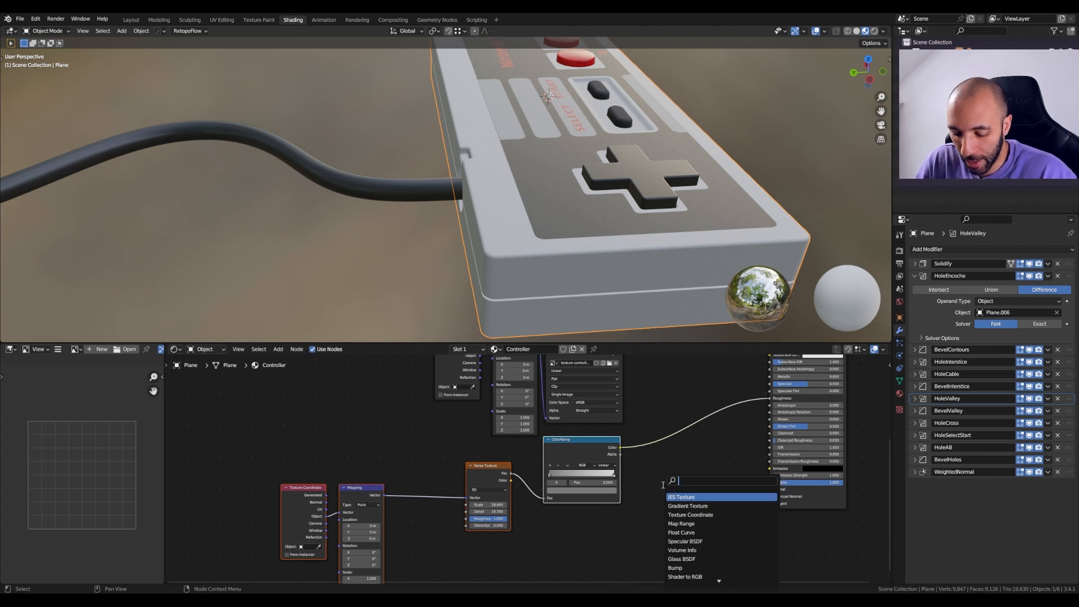
type("bump")
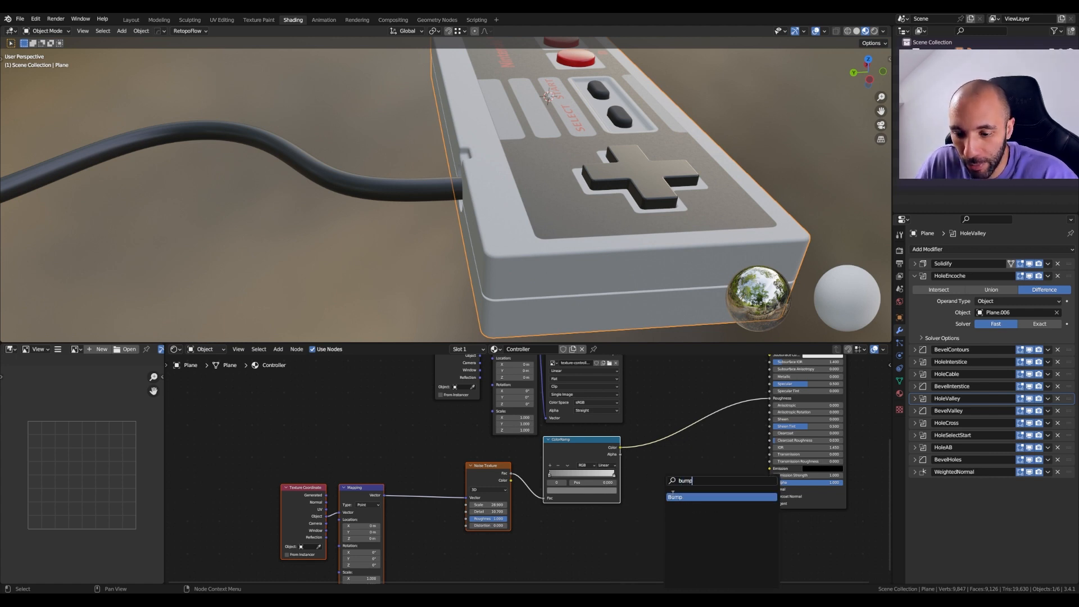
left_click(675, 497)
left_click(677, 480)
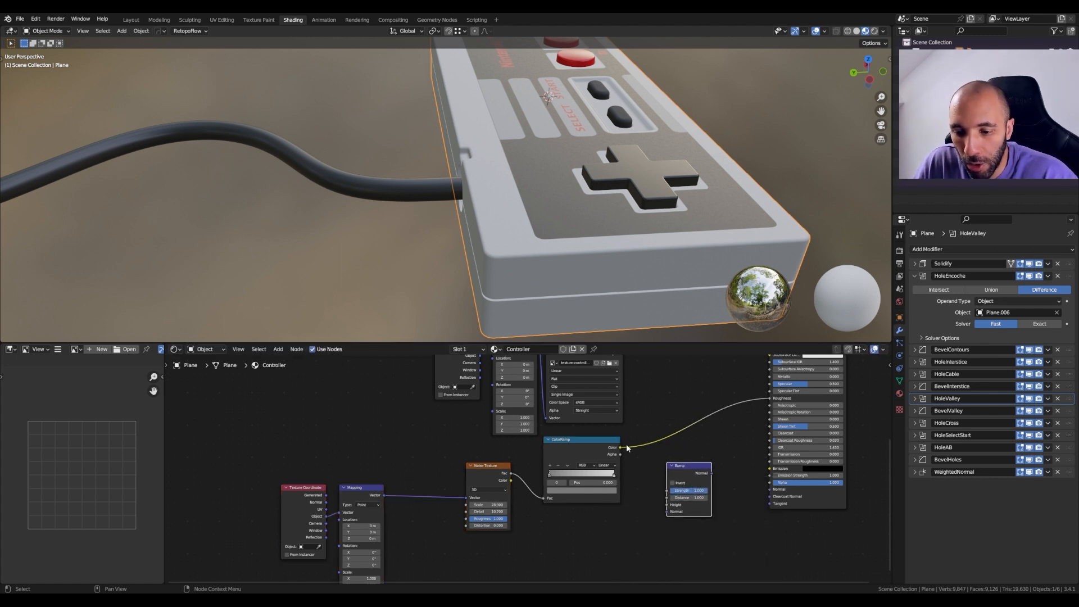
Step: Connect the ColorRamp's Color to the Bump node's Height and the Bump output to the shader's Normal, and inspect the relief
left_click_drag(620, 448, 666, 504)
left_click_drag(711, 473, 769, 489)
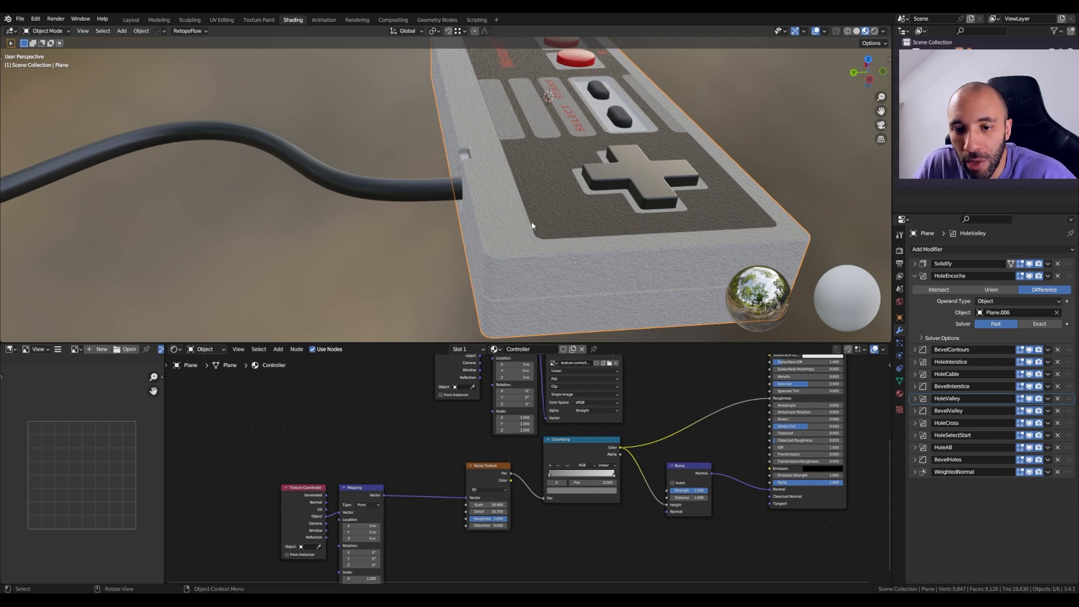
scroll(532, 226, "up", 3)
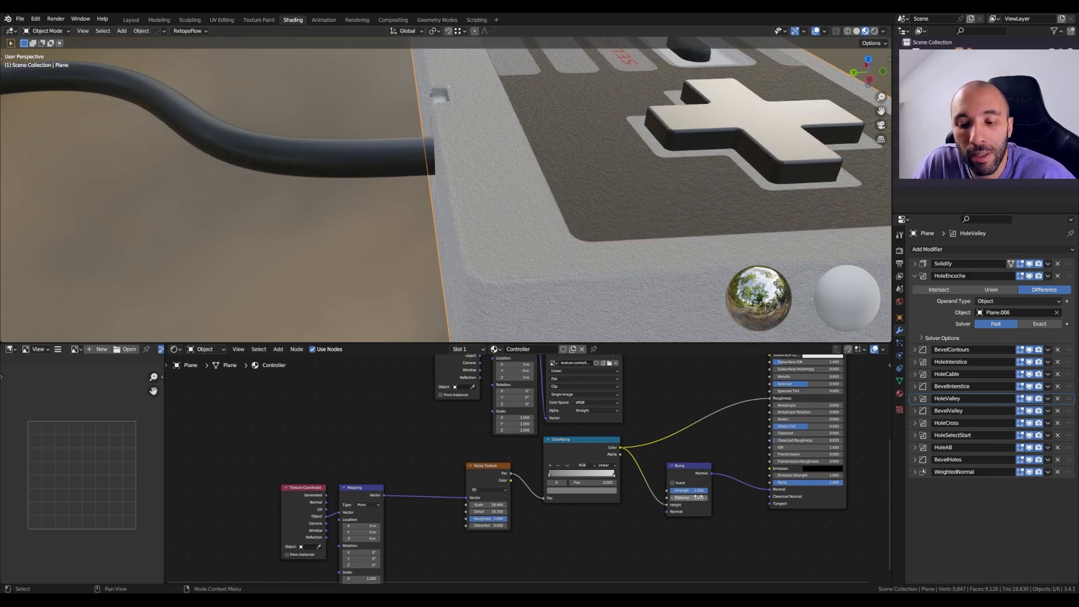
scroll(702, 531, "up", 2)
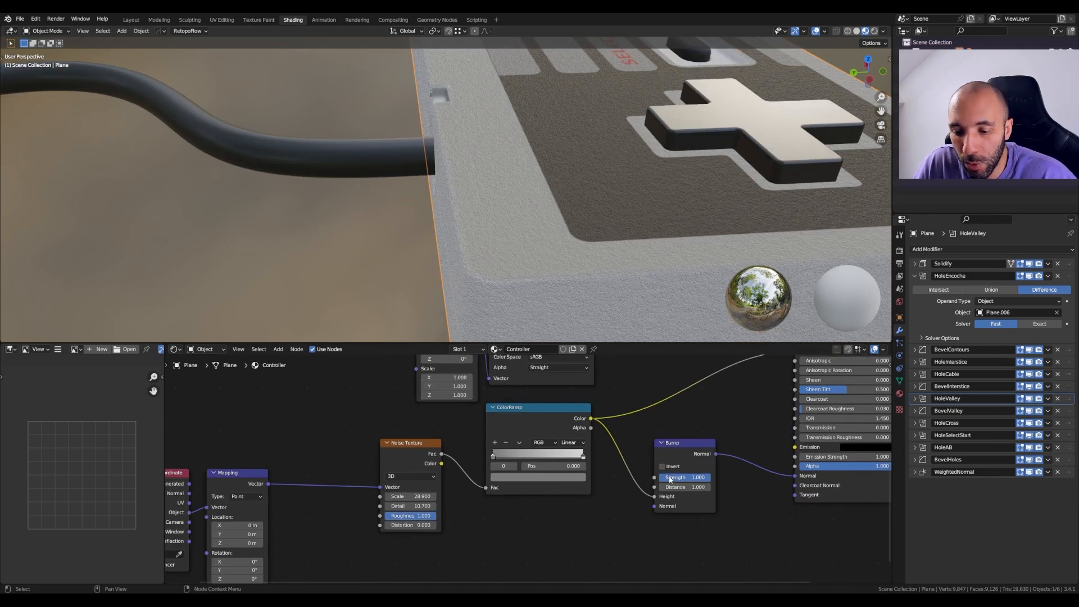
scroll(730, 506, "up", 3)
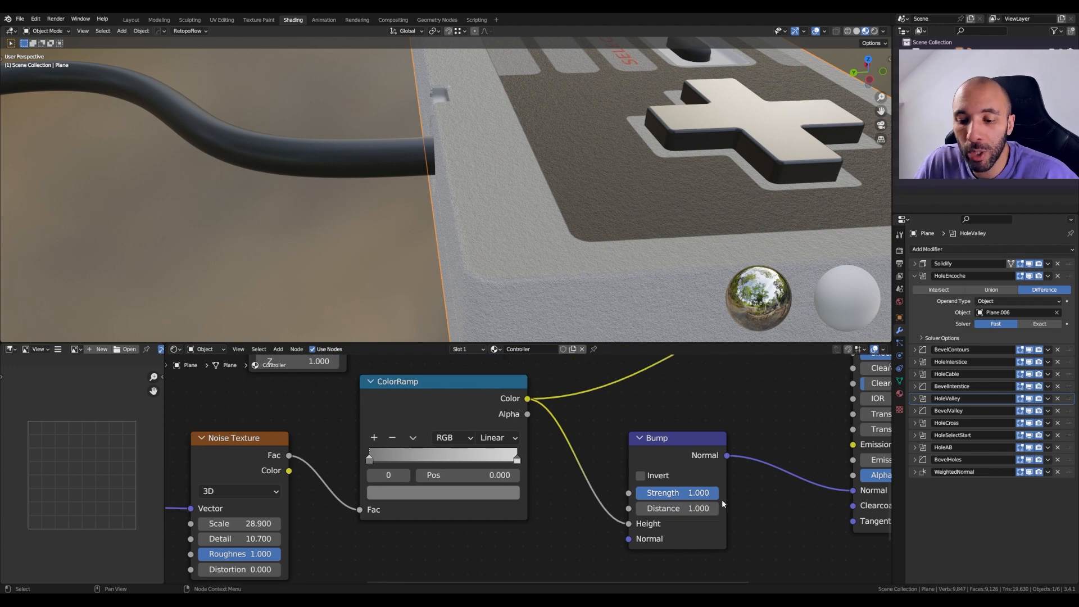
Step: Set the Bump node's Strength to 0.01 and inspect the relief near the cable corner
left_click(689, 492)
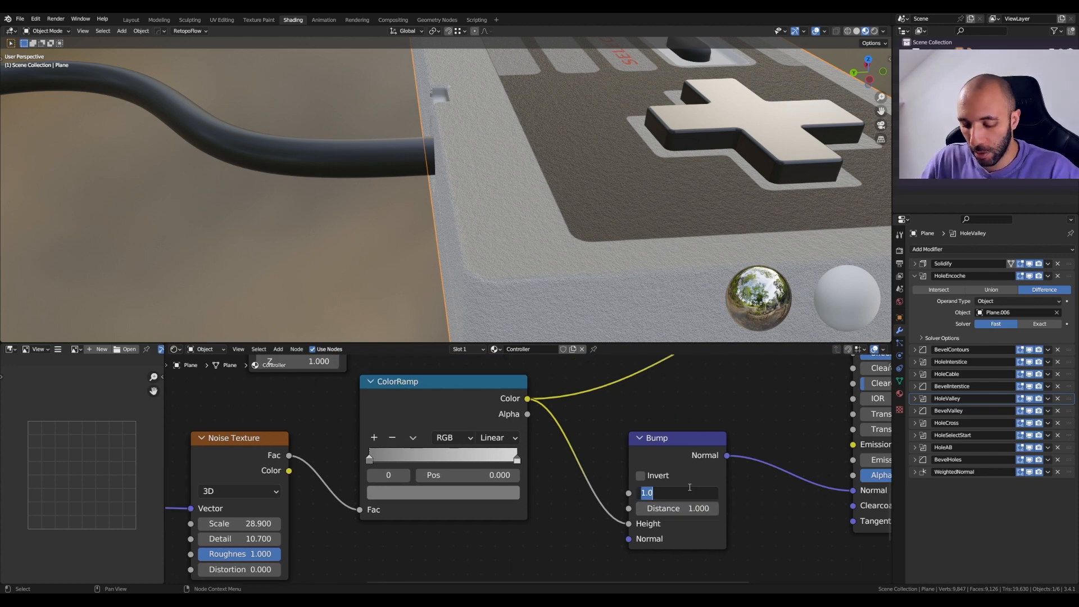
type("0.01")
key("Return")
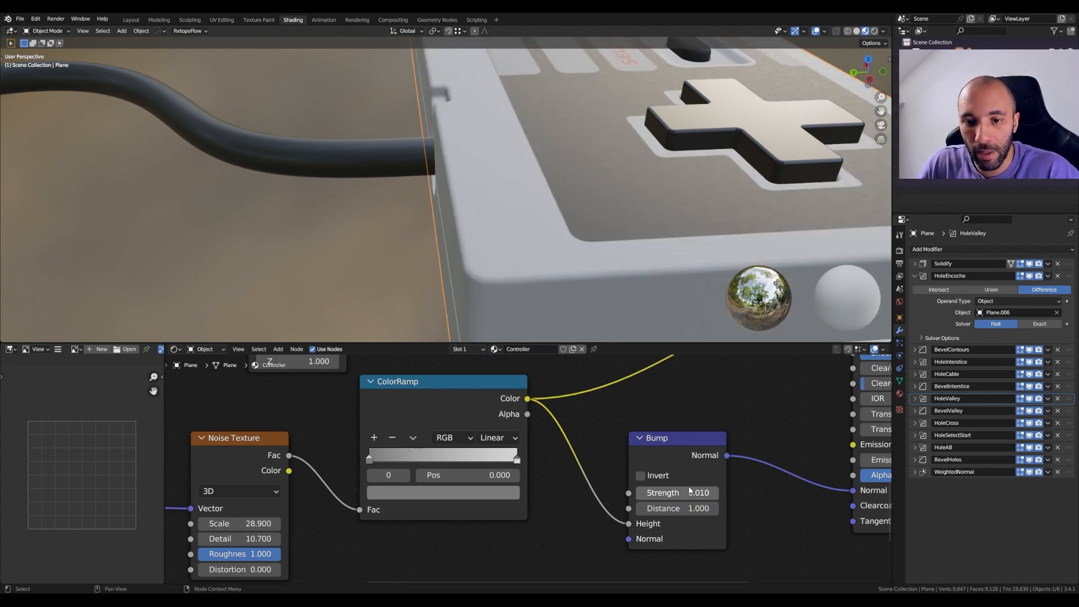
scroll(508, 228, "up", 4)
Step: Set the Bump node's Strength to 0.05
left_click(675, 448)
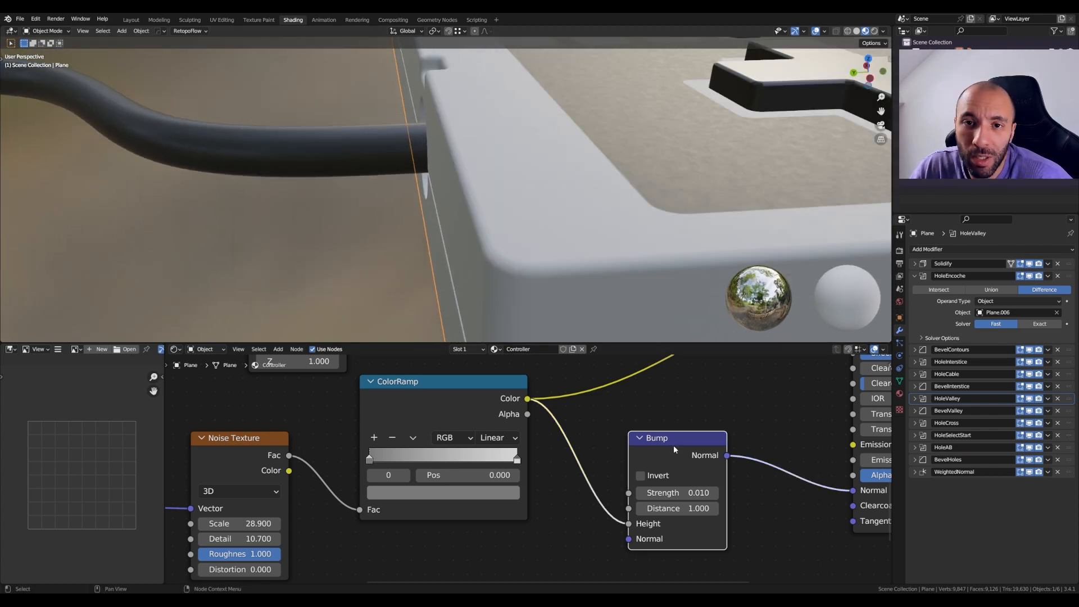
left_click(689, 493)
type("0.05")
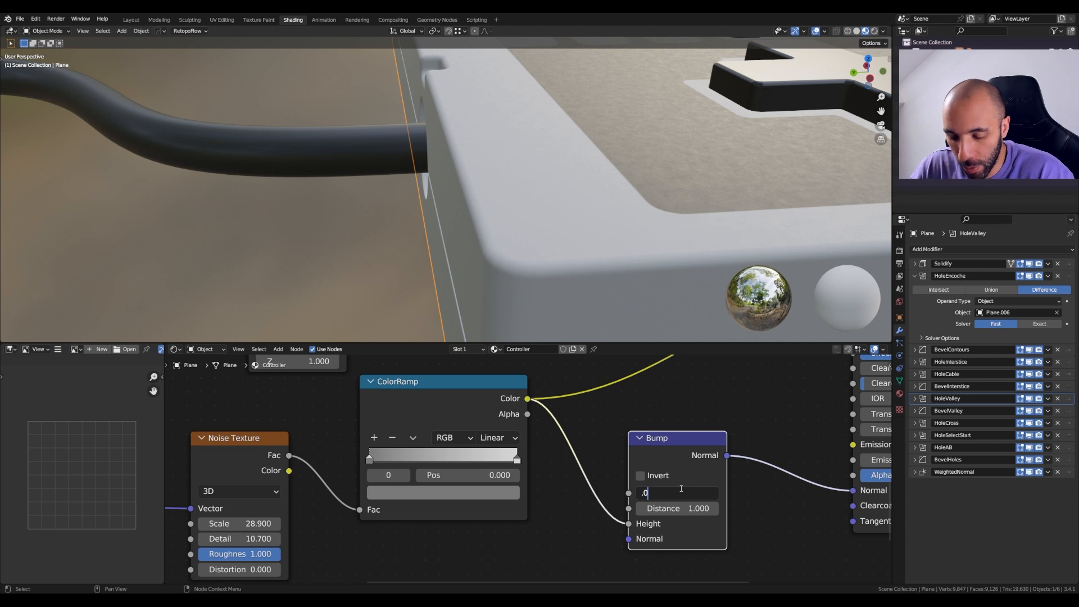
key("Return")
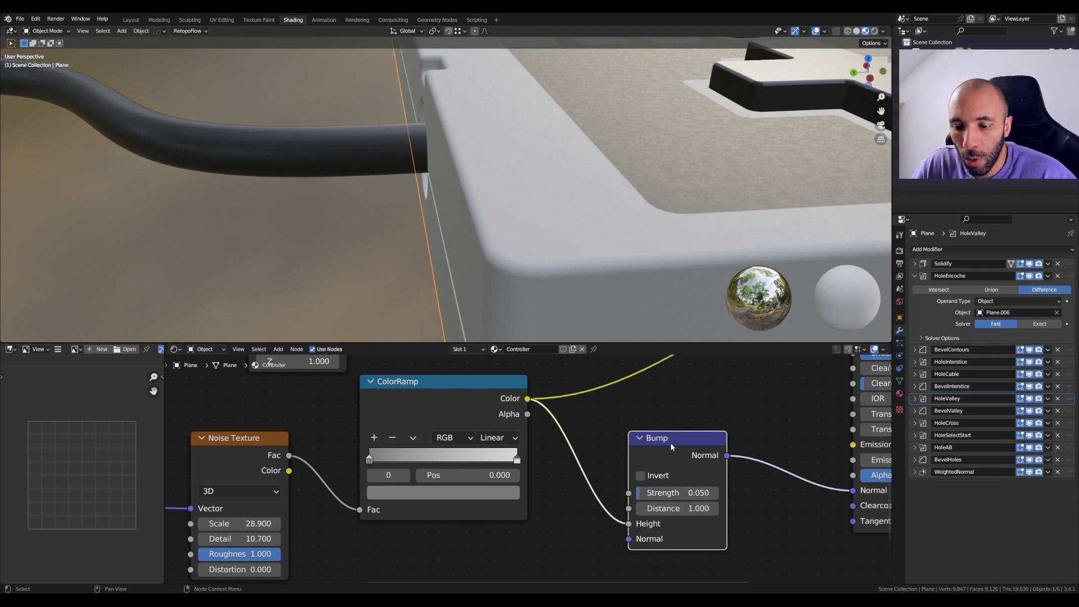
Step: Compare the controller body with the Bump node muted and active, then examine the relief from farther away at several angles
key("m")
key("m")
key("m")
key("m")
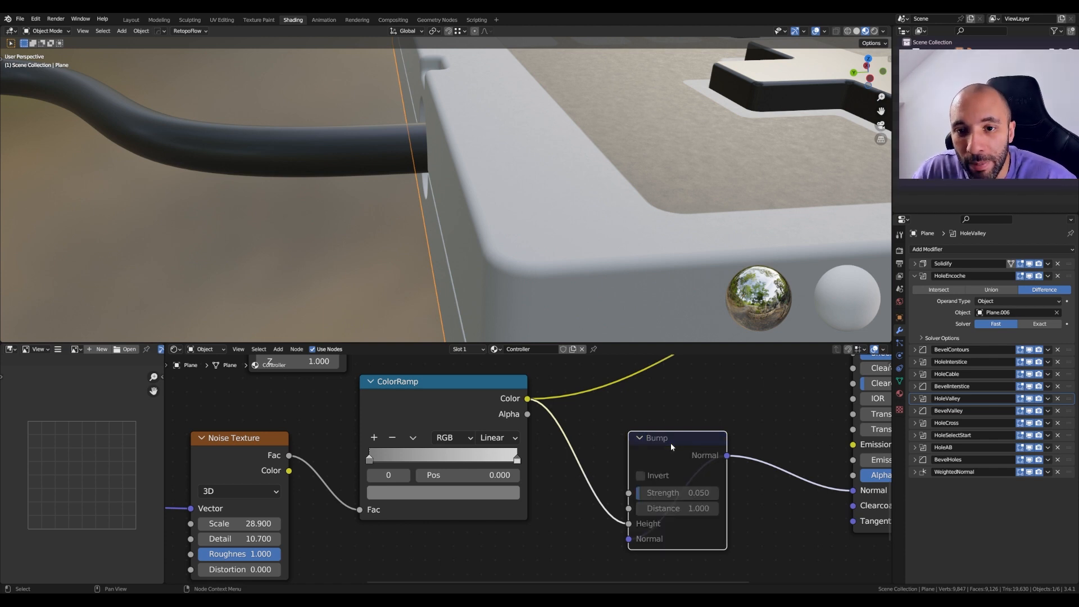
key("m")
key("m")
key("m")
key("m")
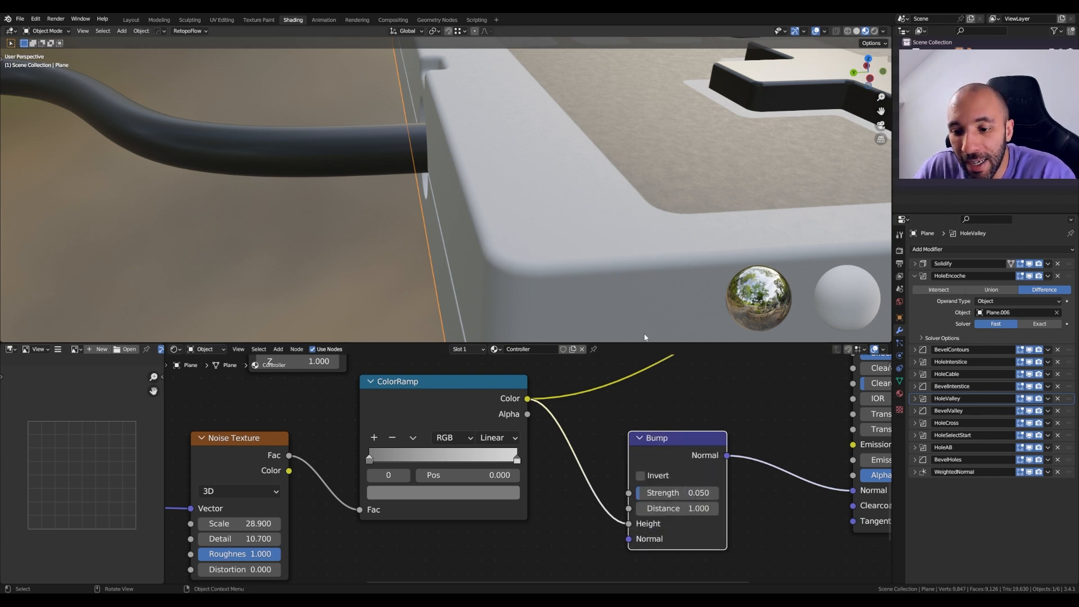
scroll(646, 148, "up", 3)
middle_click_drag(646, 148, 612, 140)
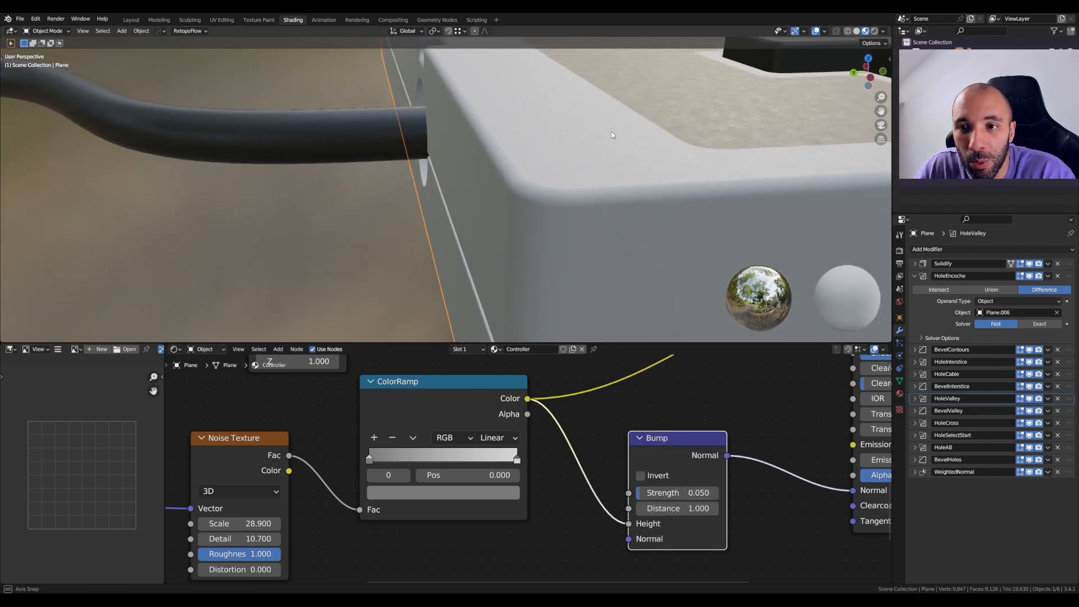
key("m")
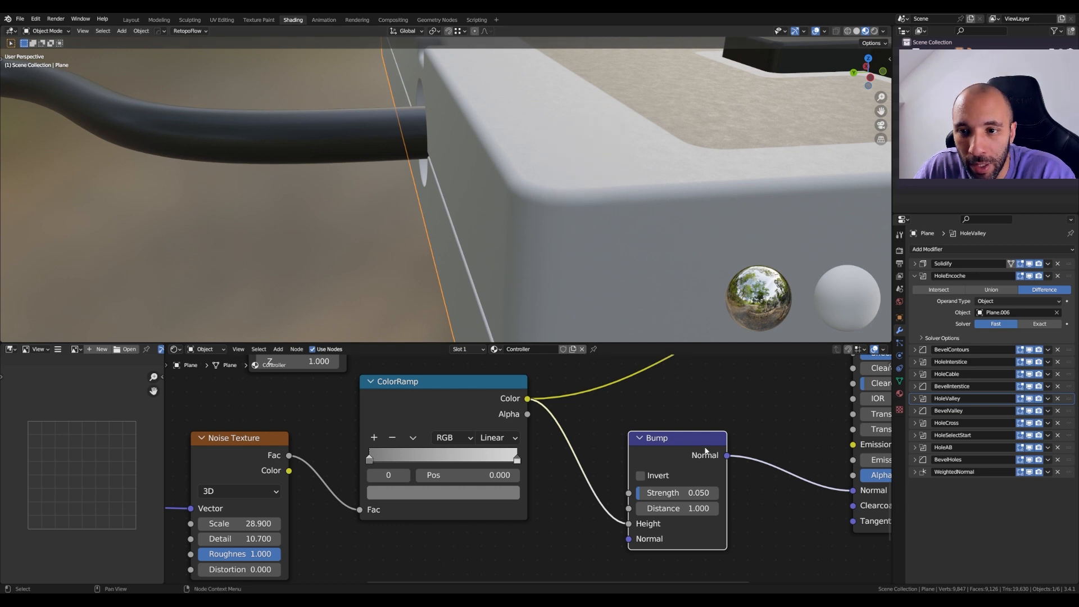
key("m")
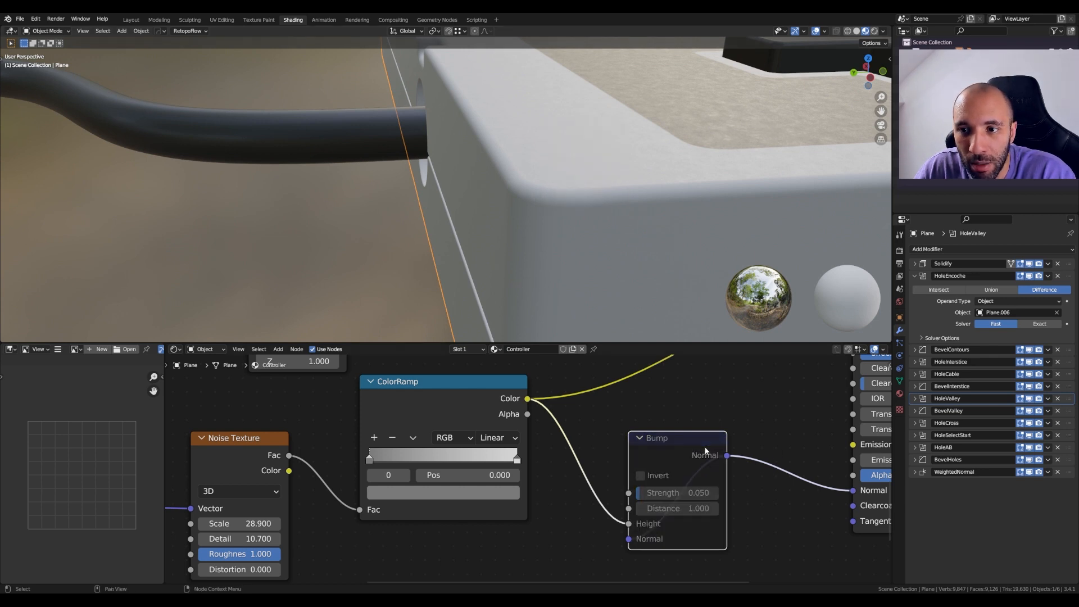
key("m")
key("m")
key("m")
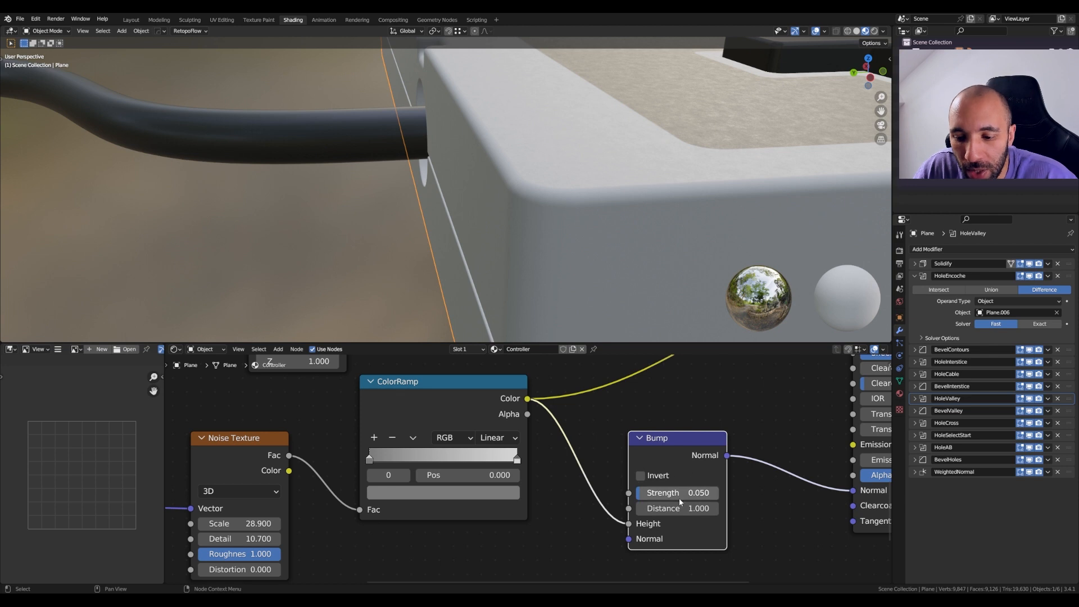
scroll(642, 174, "down", 3)
middle_click_drag(642, 175, 636, 199)
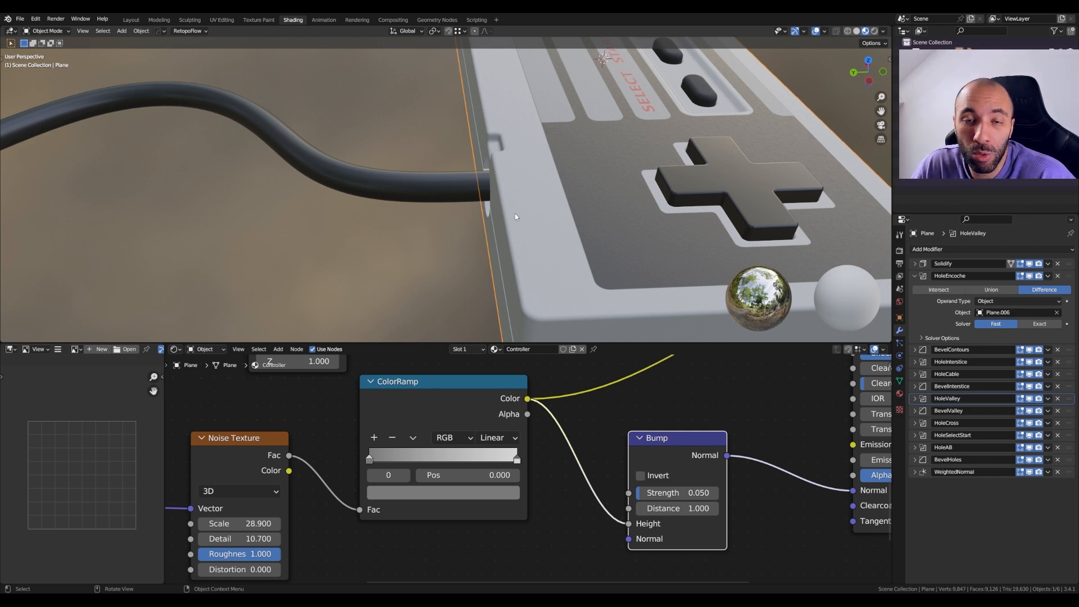
middle_click_drag(515, 213, 624, 210)
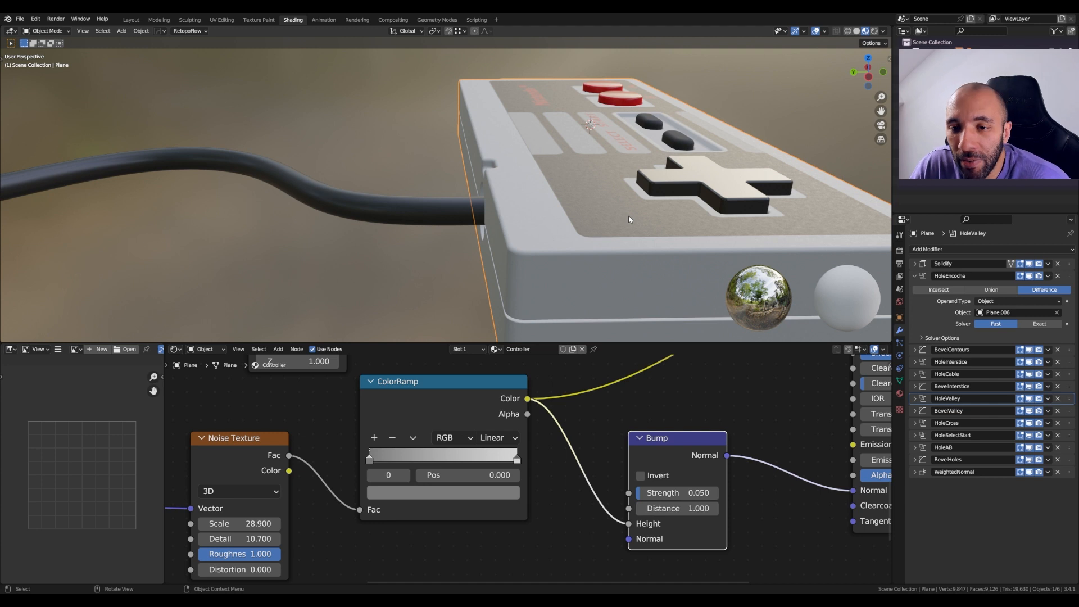
scroll(634, 212, "down", 2)
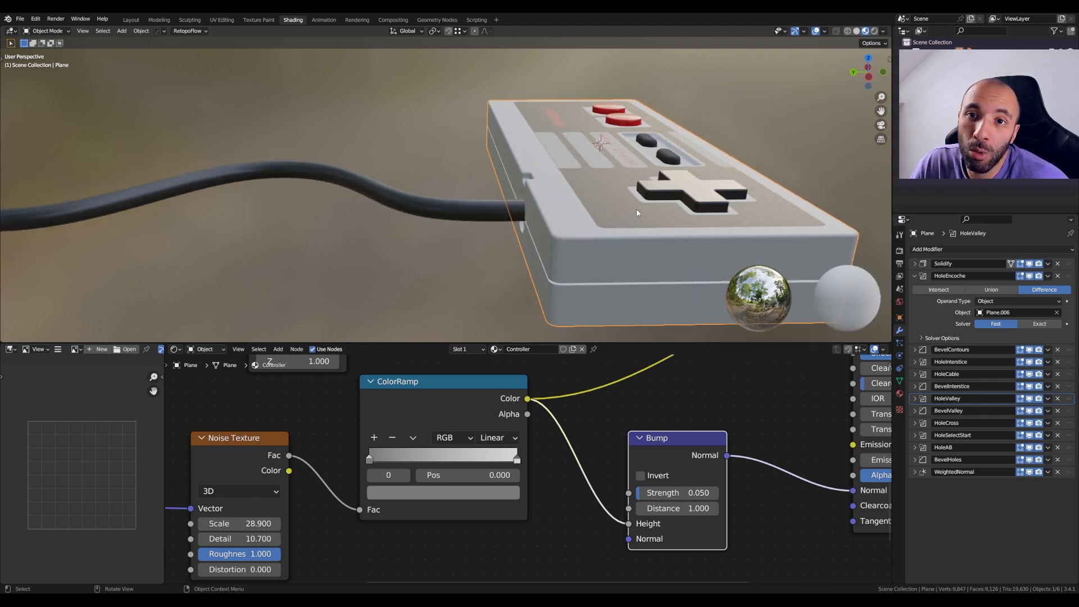
Step: Collapse the Bump node and duplicate the body's Texture Coordinate, Mapping and Noise Texture nodes below the originals
scroll(643, 430, "down", 3)
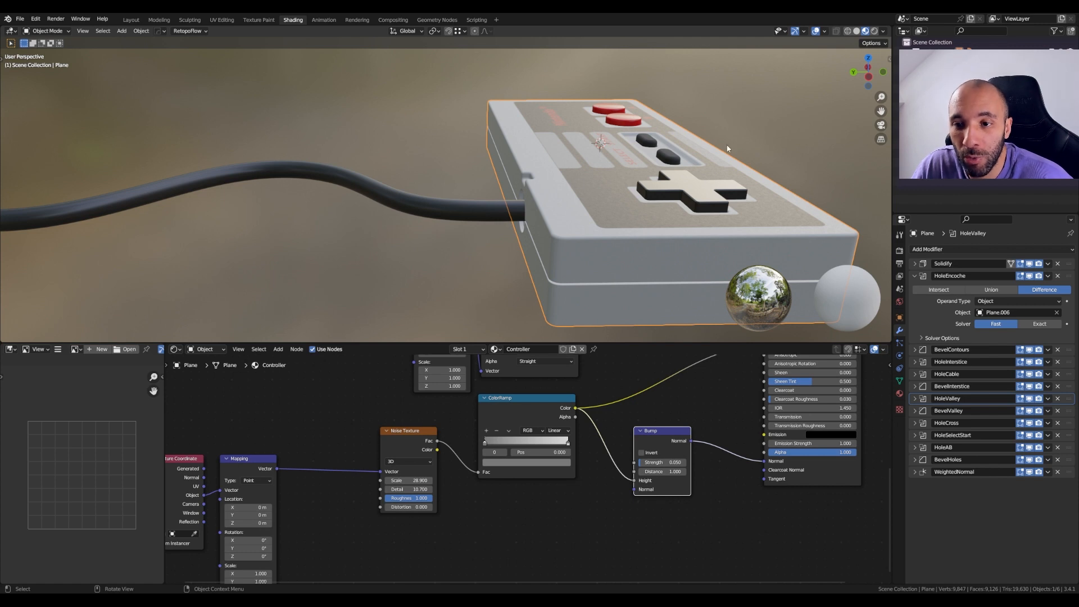
left_click(640, 432)
middle_click_drag(512, 548, 558, 468)
scroll(565, 533, "down", 2)
scroll(596, 504, "down", 1)
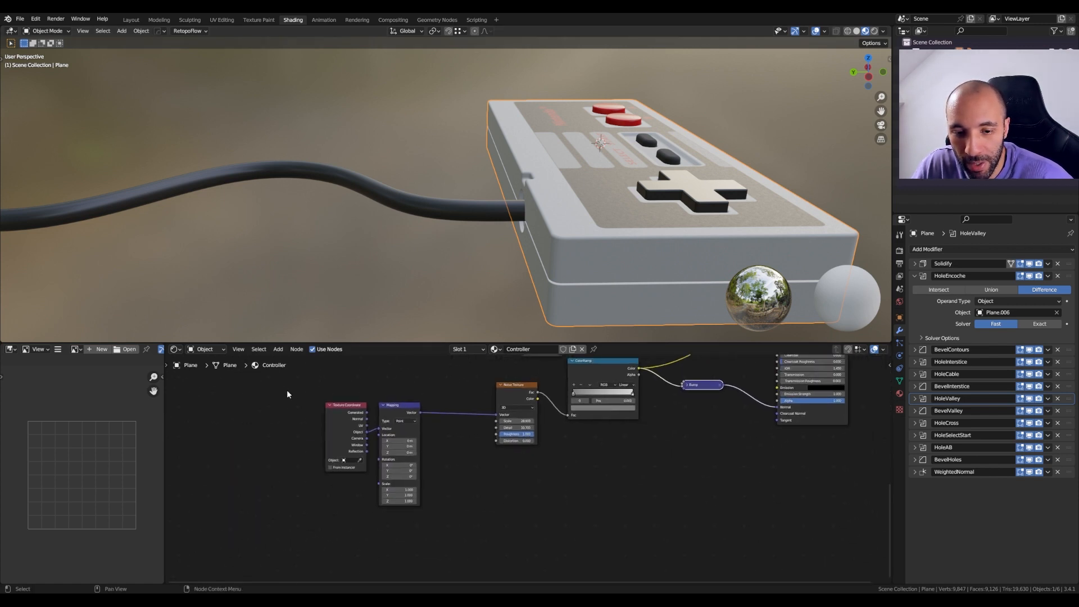
left_click_drag(286, 393, 521, 497)
middle_click_drag(490, 545, 501, 495)
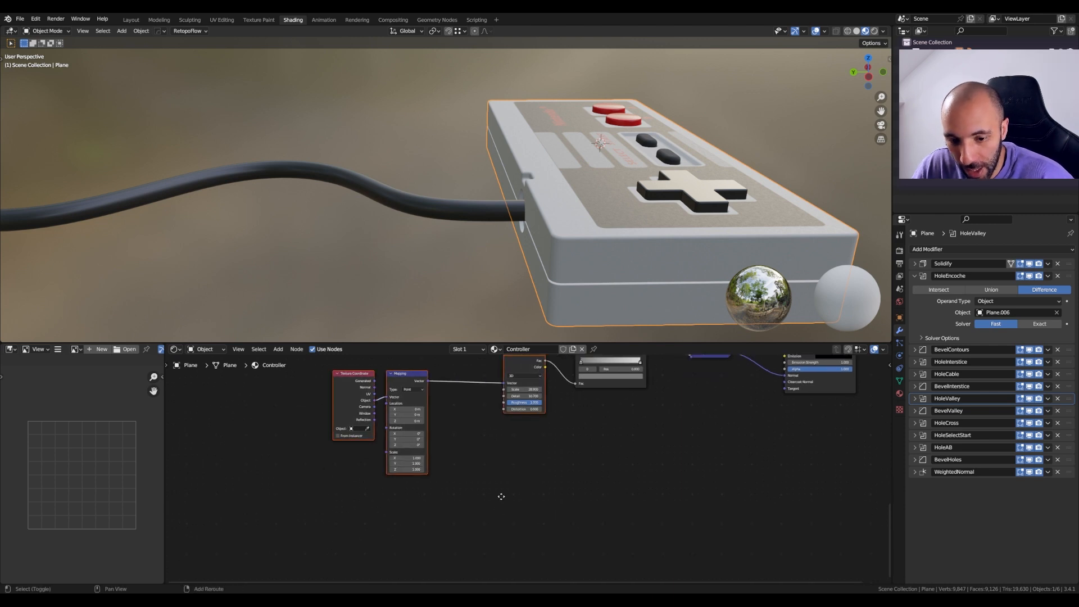
key("shift+d")
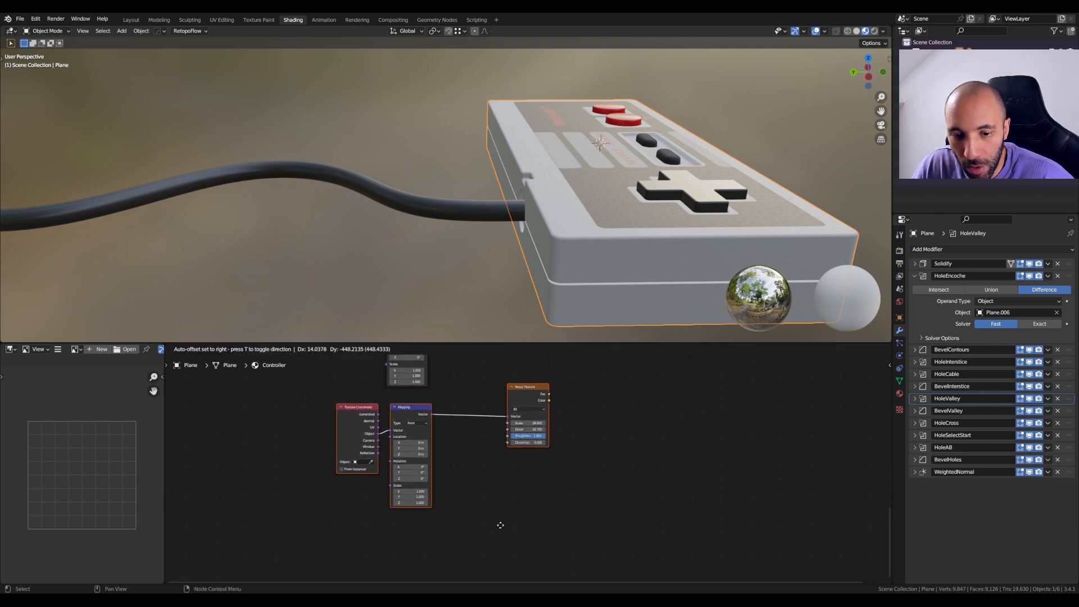
left_click(500, 525)
Step: Feed the duplicate Noise Texture from the original Mapping node's Vector and delete the duplicated Texture Coordinate and Mapping nodes
middle_click_drag(474, 405, 520, 513)
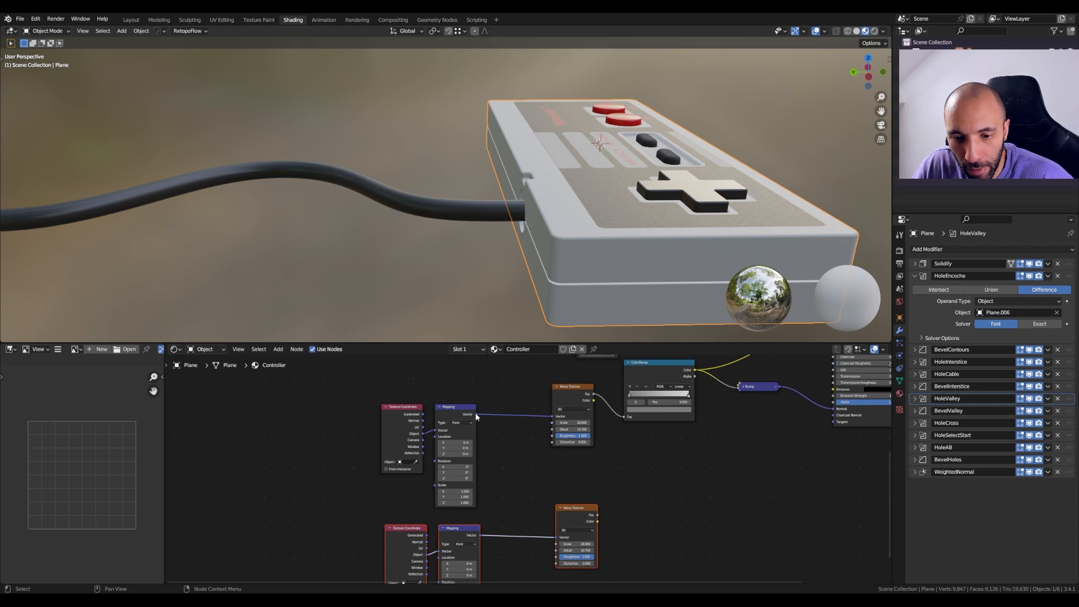
left_click_drag(477, 414, 556, 537)
middle_click_drag(548, 536, 555, 471)
left_click_drag(318, 469, 510, 530)
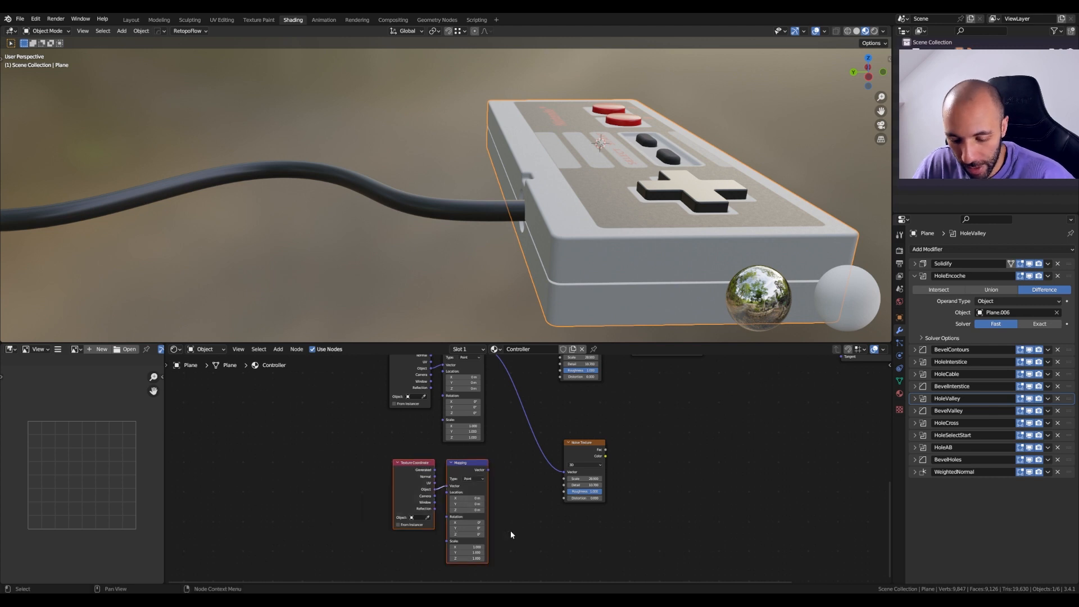
key("x")
Step: Preview the duplicate Noise Texture on the controller body and move the node up beneath the original one
middle_click_drag(556, 435, 415, 459)
left_click(407, 493, "ctrl+shift")
left_click_drag(440, 498, 437, 456)
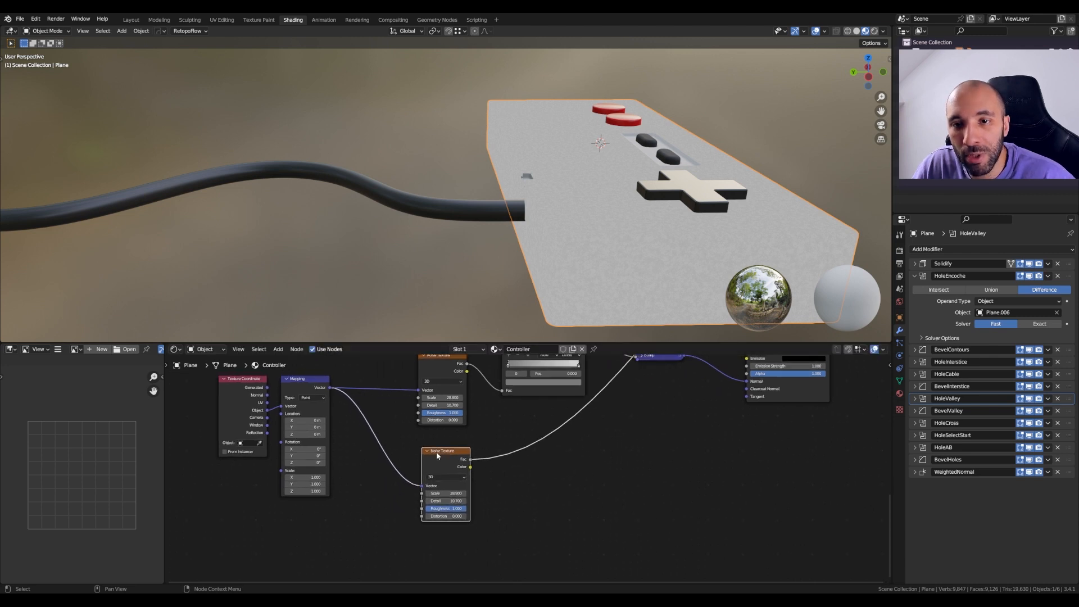
Step: Set the duplicate Noise Texture's Scale to 1 and its Detail to 1.2
scroll(419, 494, "up", 3)
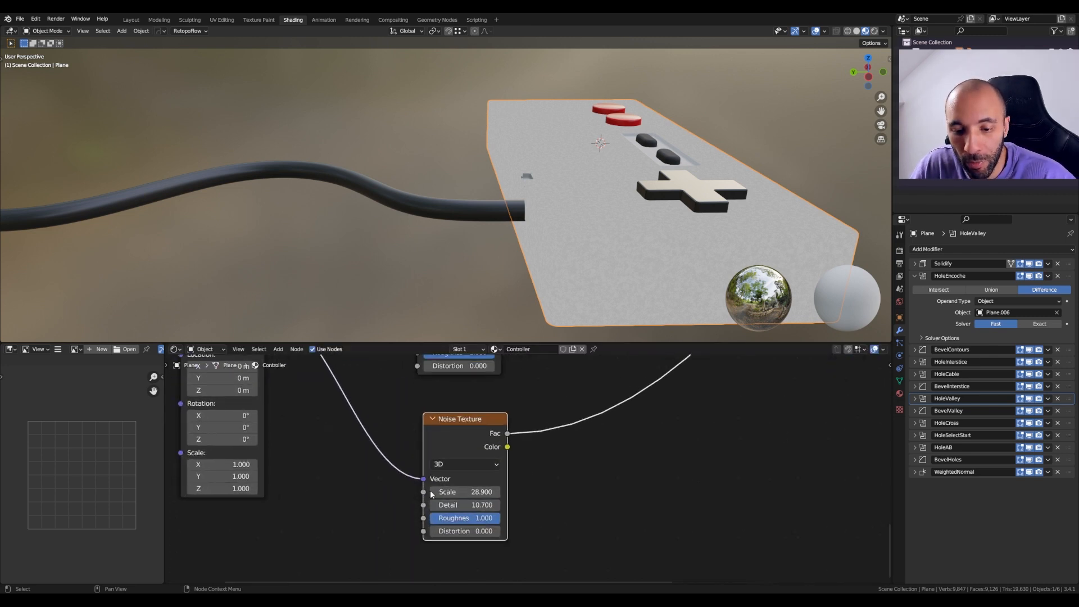
left_click(458, 492)
type("1")
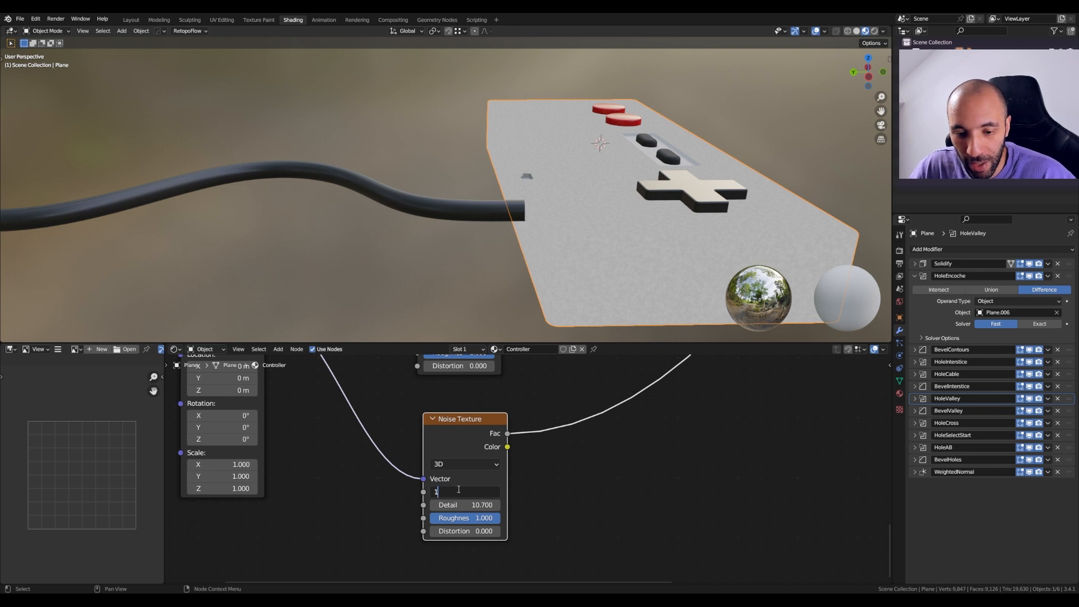
key("Return")
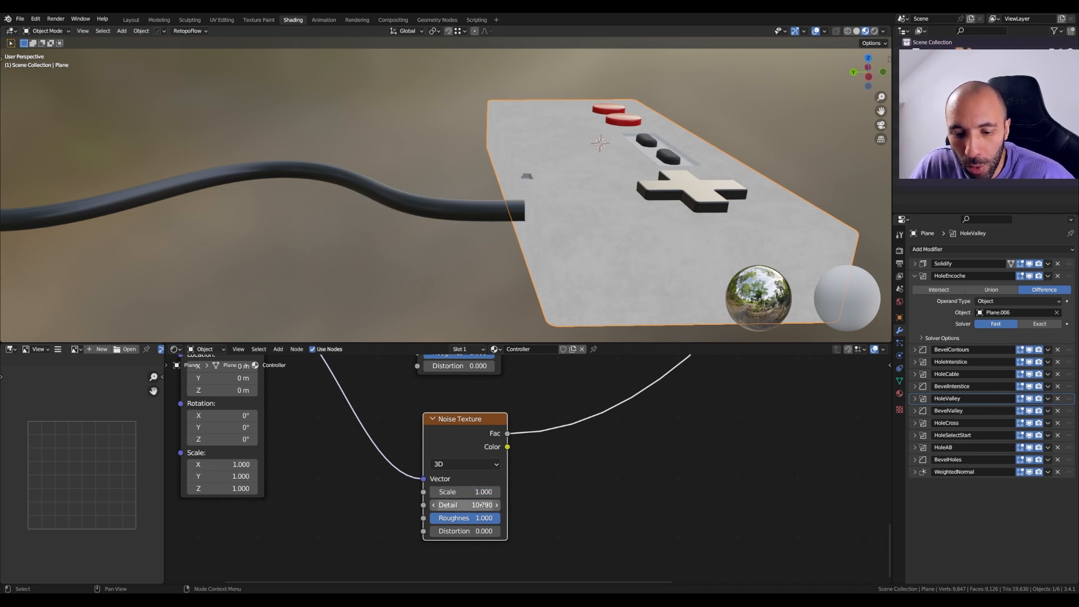
left_click(458, 504)
type("1.4")
key("Return")
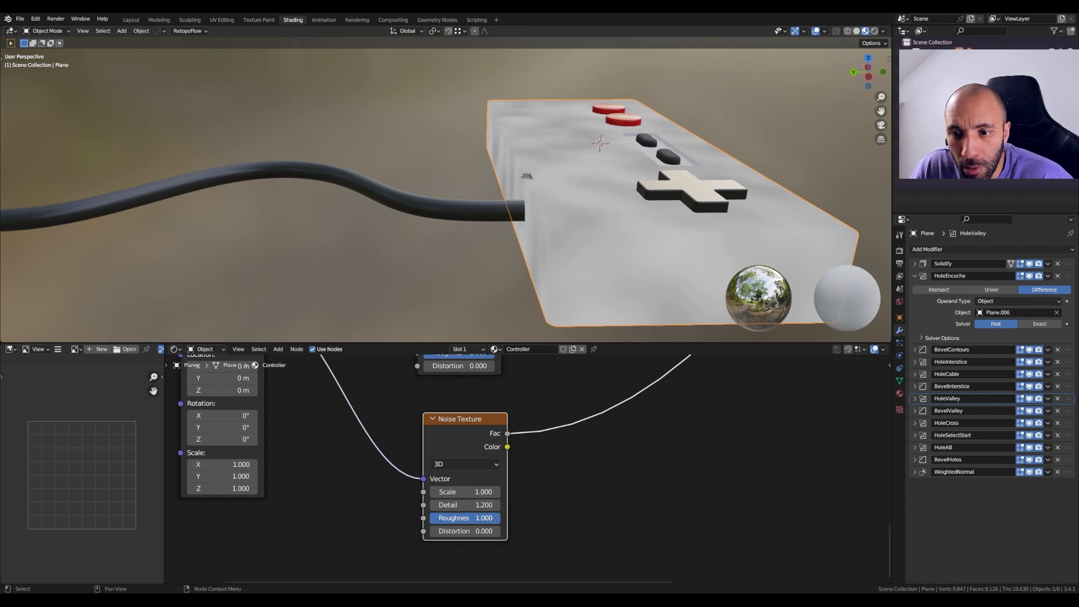
Step: Lower the duplicate Noise Texture's Roughness to 0.305 and check the pattern over the whole controller
left_click_drag(489, 517, 441, 517)
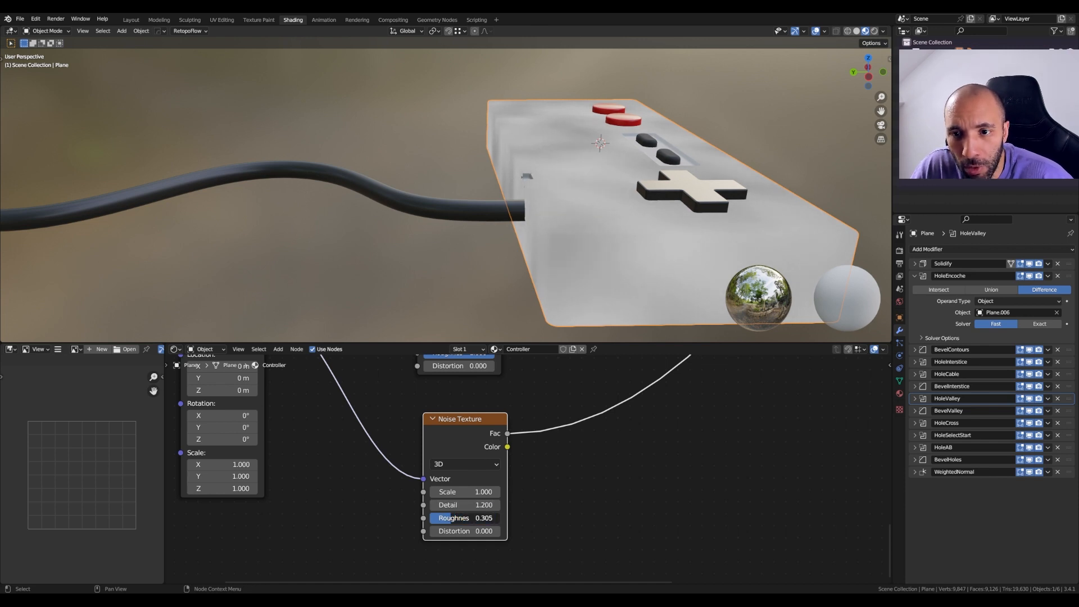
middle_click_drag(562, 269, 582, 292)
scroll(544, 252, "down", 3)
scroll(583, 292, "up", 1)
scroll(669, 414, "down", 4)
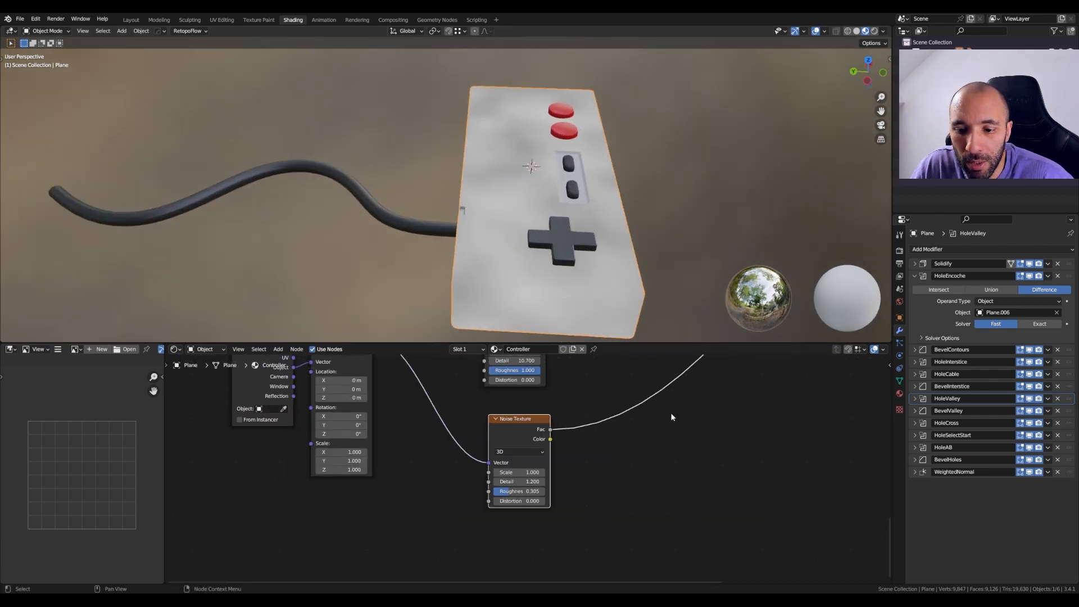
Step: Add a ColorRamp node on the output link of the second Noise Texture
scroll(671, 417, "down", 1)
middle_click_drag(671, 416, 574, 499)
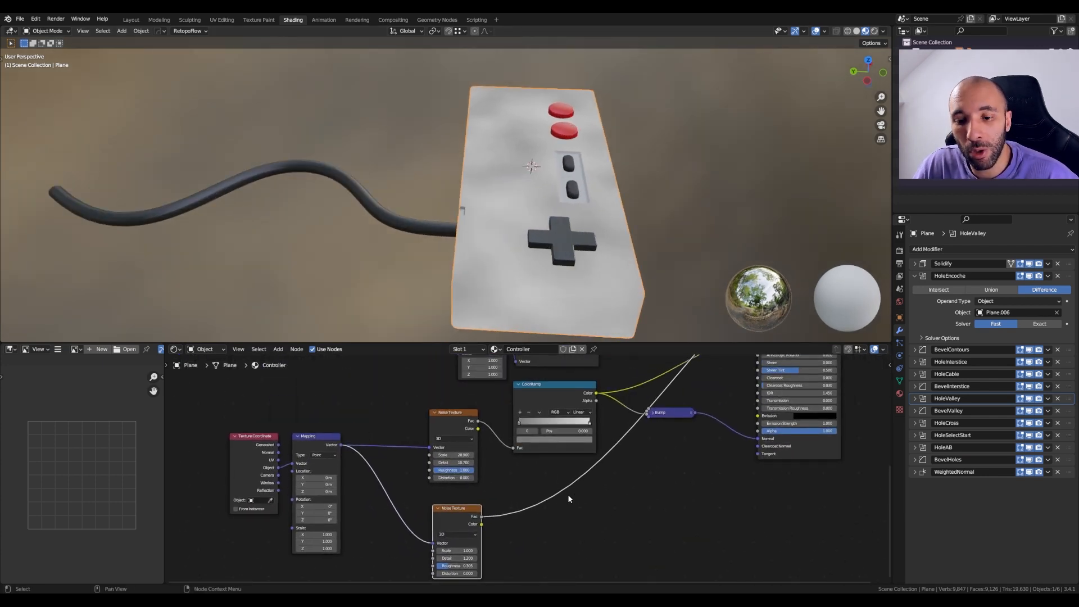
key("shift+a")
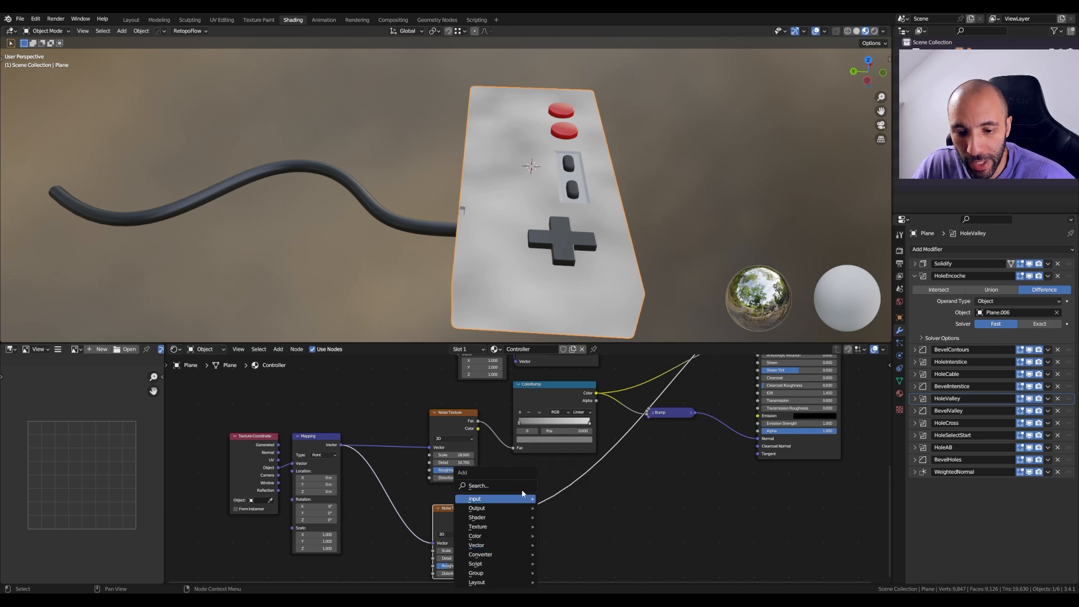
left_click(523, 486)
type("color")
key("Return")
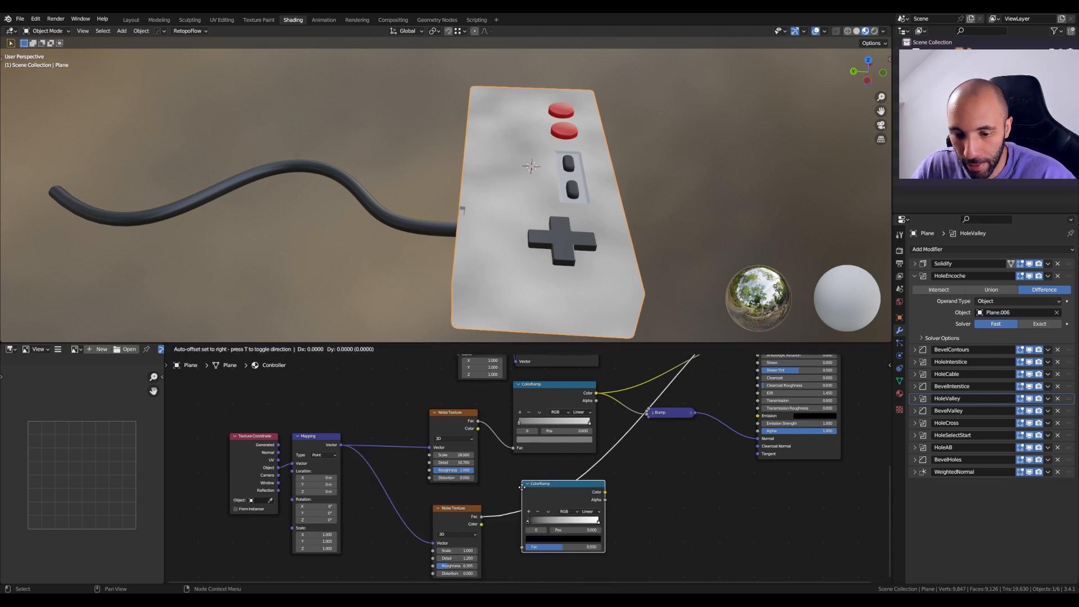
left_click(512, 497)
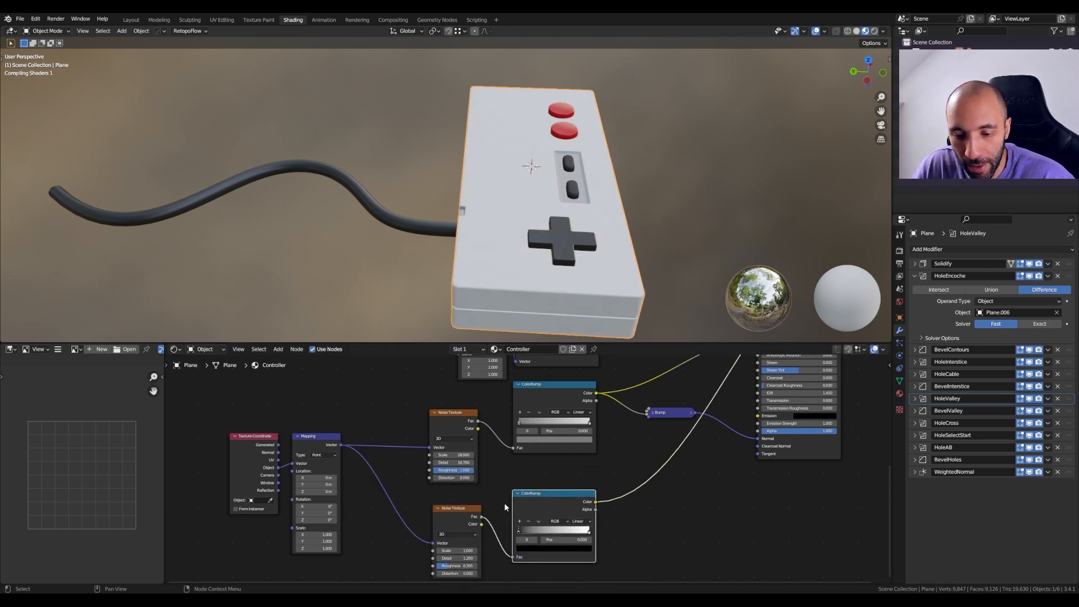
Step: Lighten the new ColorRamp's black stop to a dark grey with a Value of 0.075
middle_click_drag(504, 503, 490, 487)
scroll(490, 488, "up", 2)
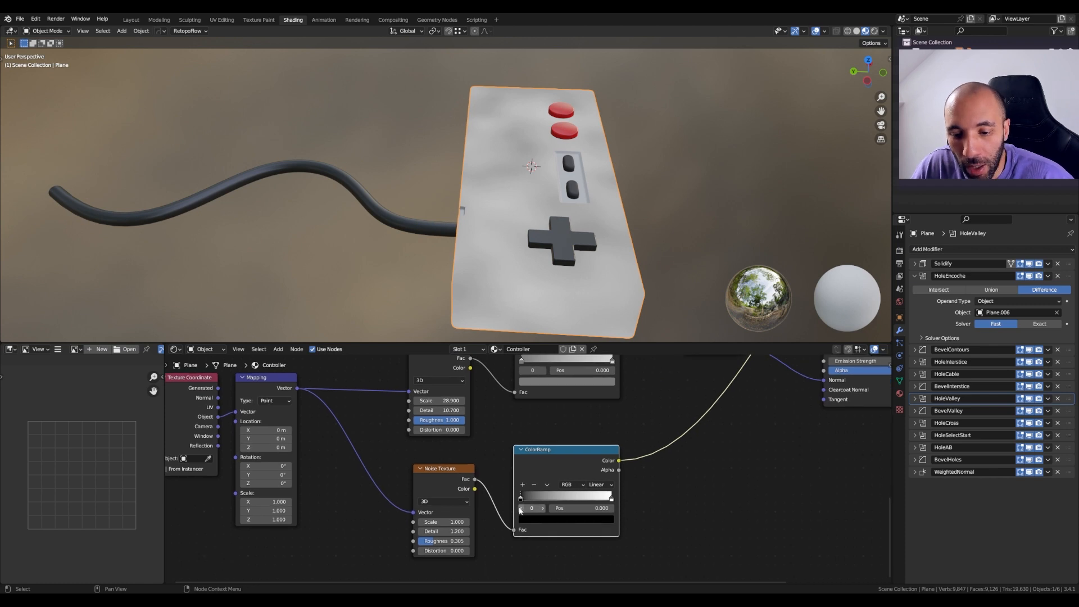
mouse_move(521, 501)
left_mouse_down()
mouse_move(548, 499)
mouse_move(520, 499)
left_mouse_up()
scroll(482, 500, "up", 2)
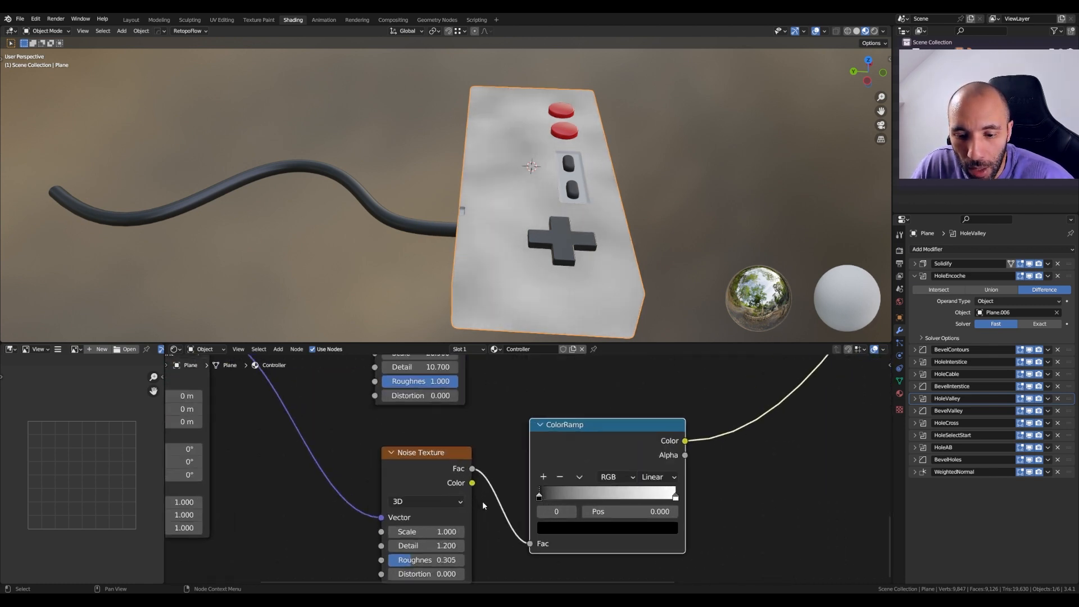
left_click(571, 528)
left_click_drag(649, 441, 648, 414)
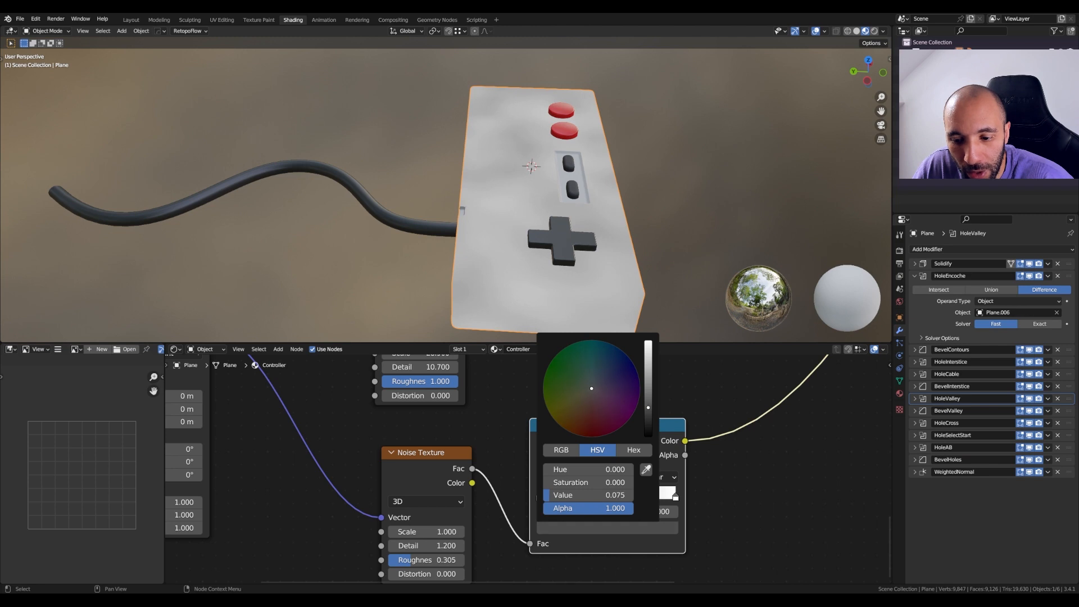
Step: Darken the white stop of the second Noise Texture's ColorRamp to a light grey
left_click(676, 495)
left_click(657, 531)
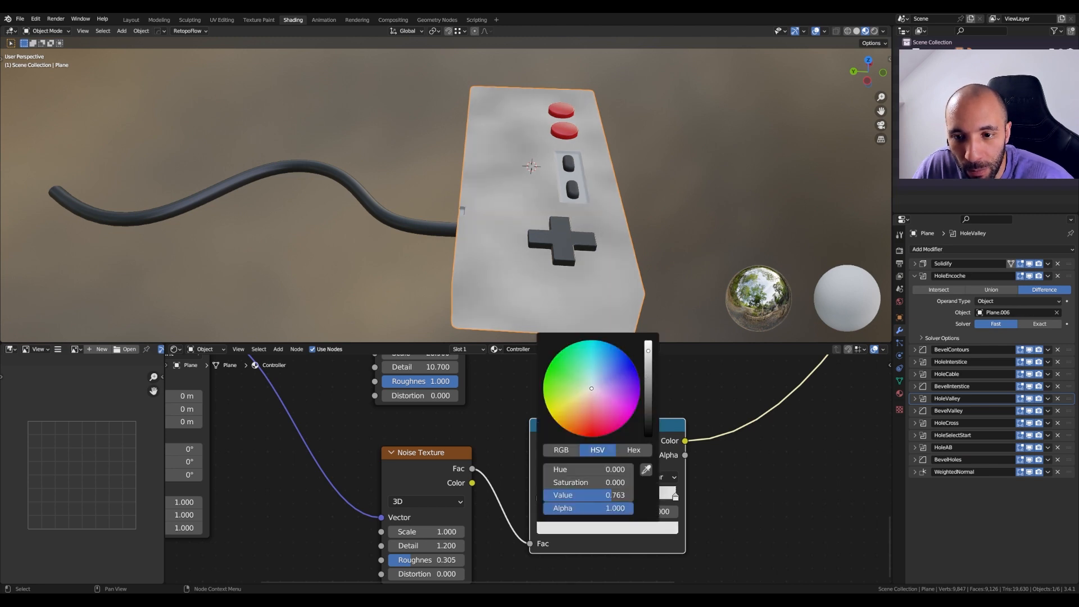
left_click(648, 358)
left_click_drag(600, 494, 600, 494)
scroll(747, 493, "down", 7)
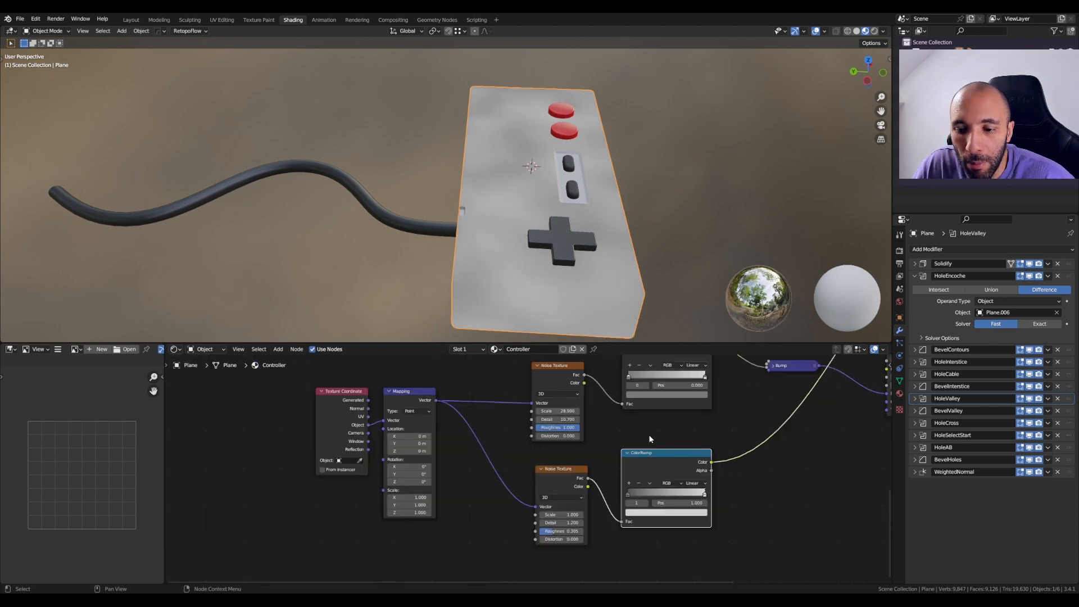
Step: Combine the two noise ColorRamps with a Mix node feeding Roughness and Bump, and place it between the ramps and the Bump node
middle_click_drag(650, 439, 626, 497)
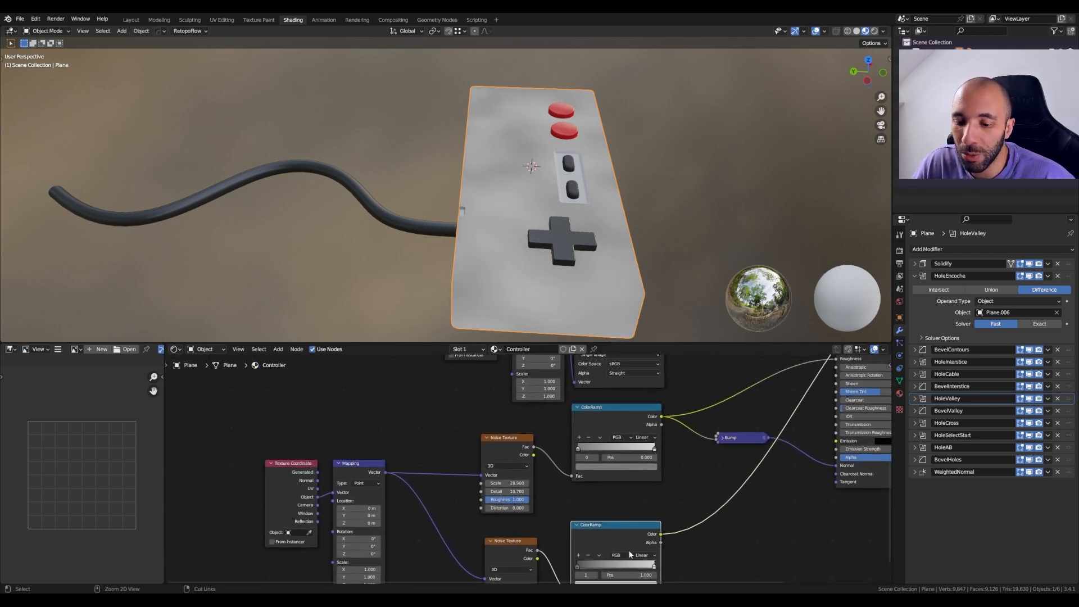
right_click_drag(628, 531, 617, 437, "ctrl+shift")
middle_click_drag(806, 503, 746, 546)
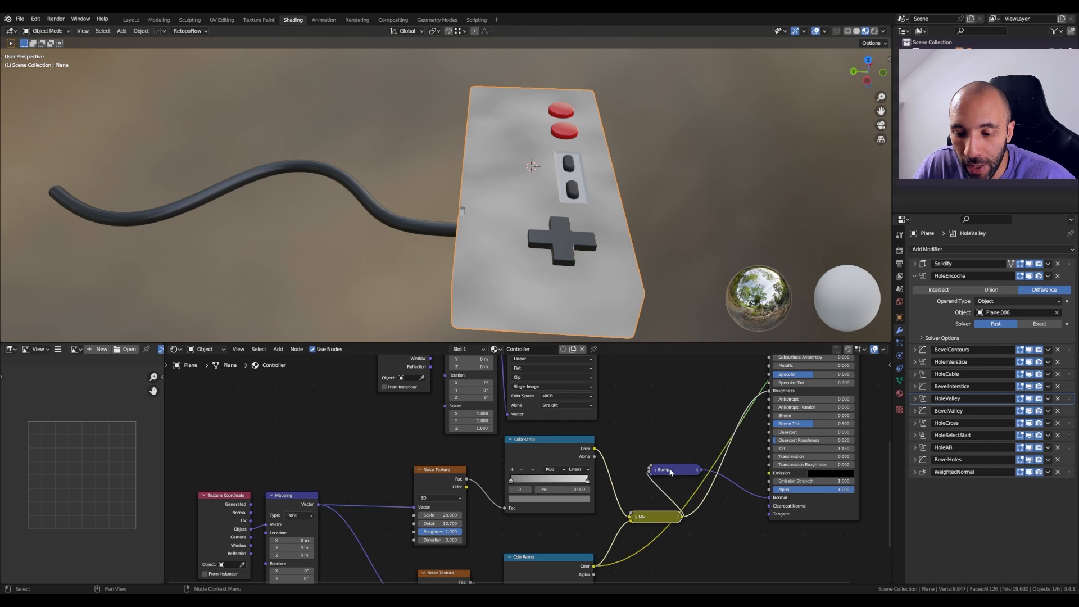
left_click_drag(652, 517, 643, 451)
middle_click_drag(628, 456, 655, 511)
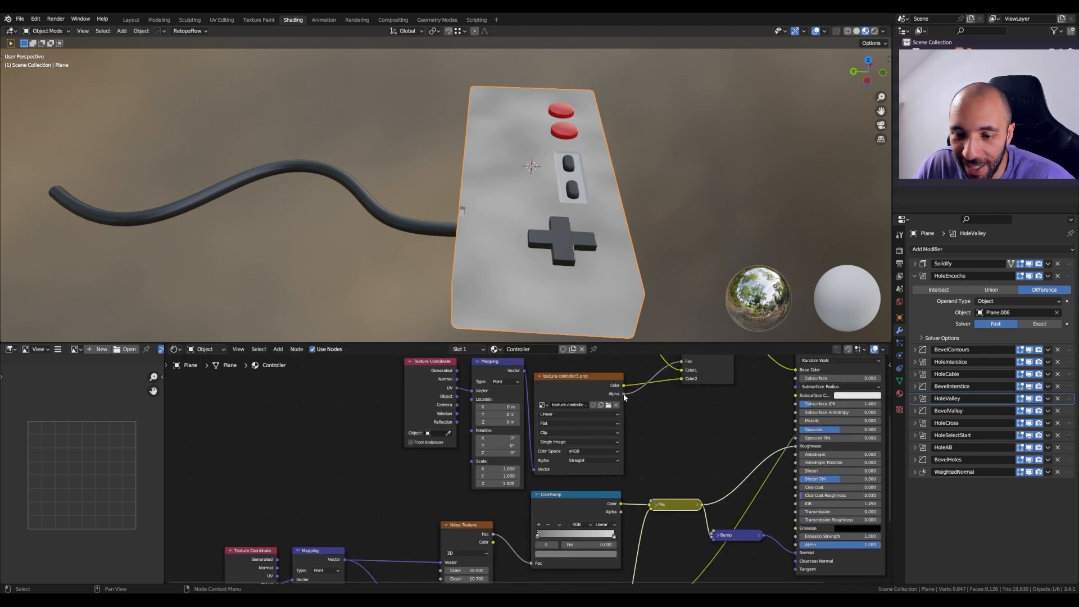
Step: Drive the Mix node's factor with the Alpha of the controller image texture and preview the complete Principled BSDF shader on the body
left_click_drag(624, 394, 650, 502)
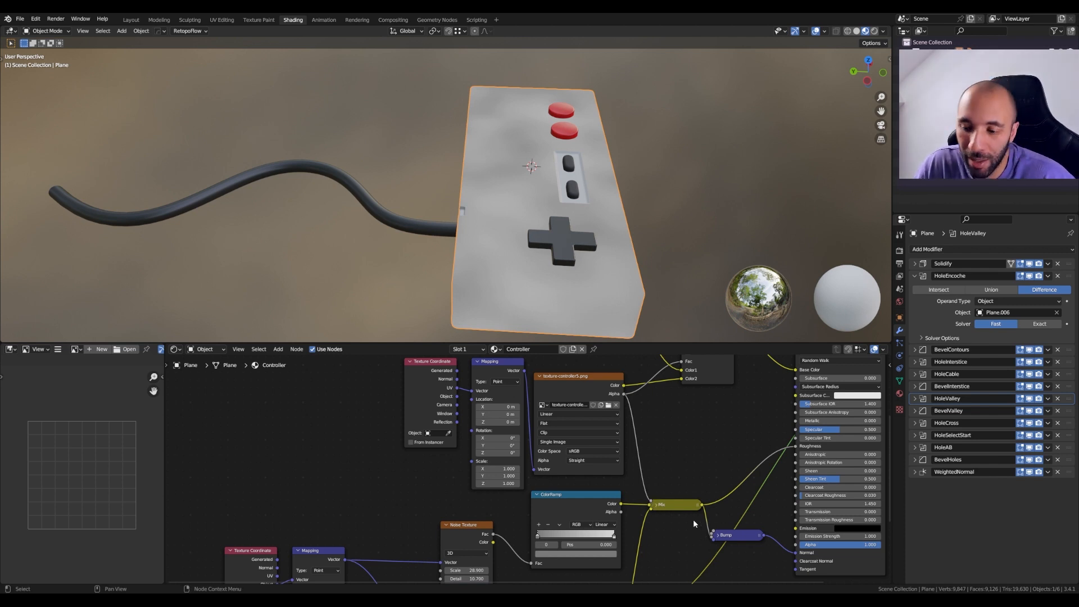
middle_click_drag(705, 549, 632, 482)
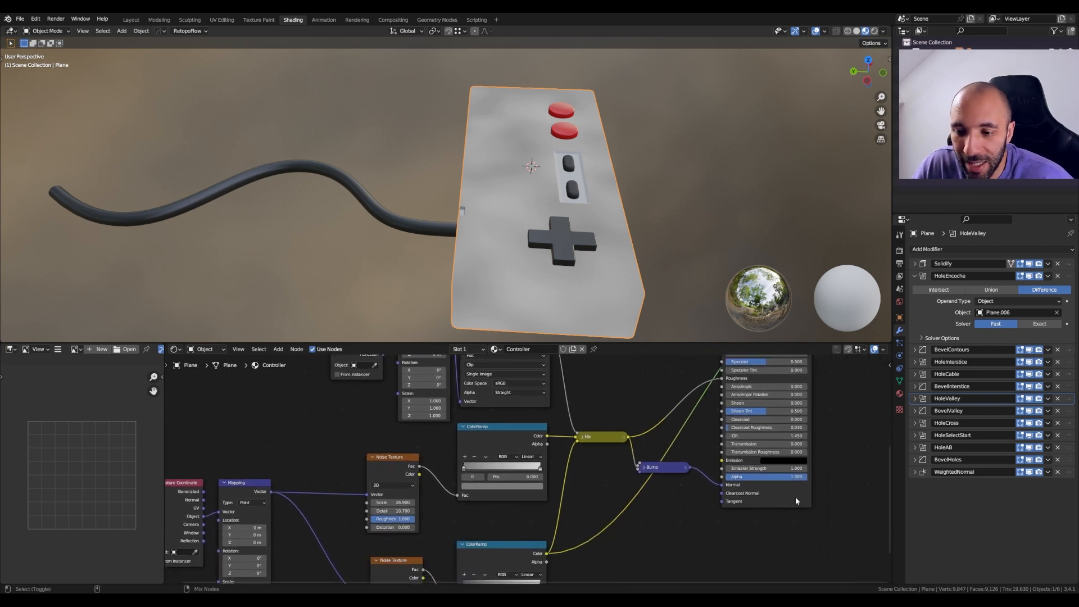
left_click(784, 494, "ctrl+shift")
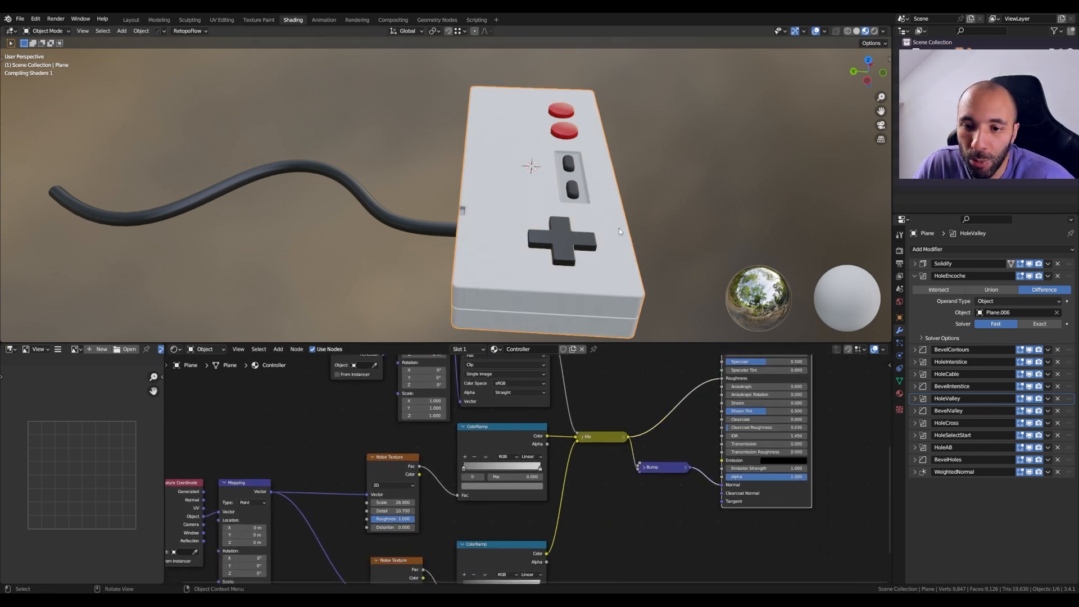
scroll(505, 226, "up", 5)
middle_click_drag(505, 229, 508, 181)
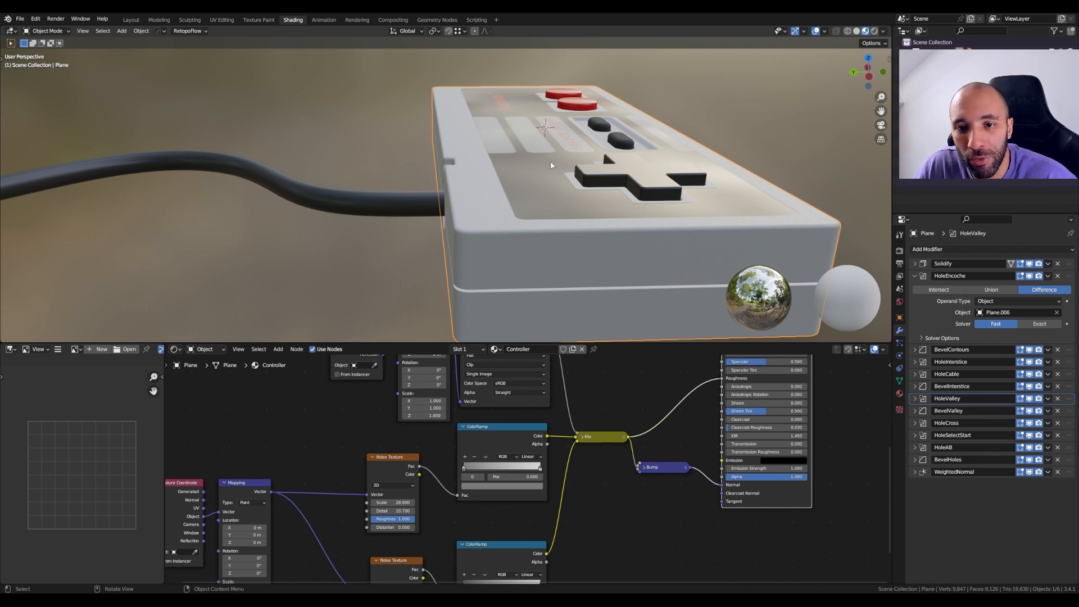
Step: Select the dark stop of the second ColorRamp at position 0 and lower the second Noise Texture's Scale to 0.230
middle_click_drag(493, 570, 538, 447)
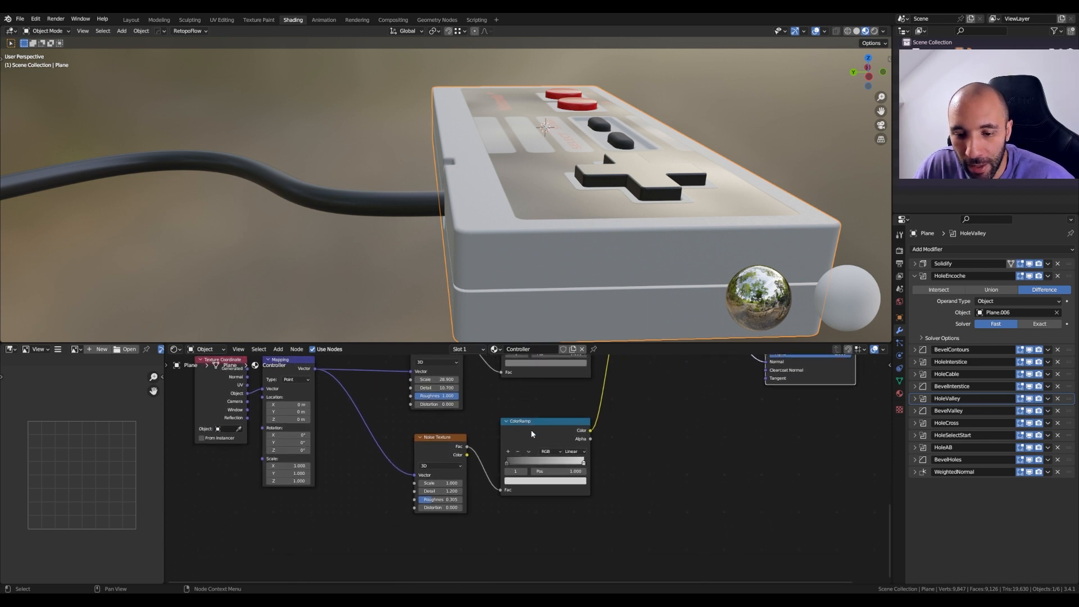
mouse_move(507, 463)
left_mouse_down()
mouse_move(538, 455)
mouse_move(504, 461)
left_mouse_up()
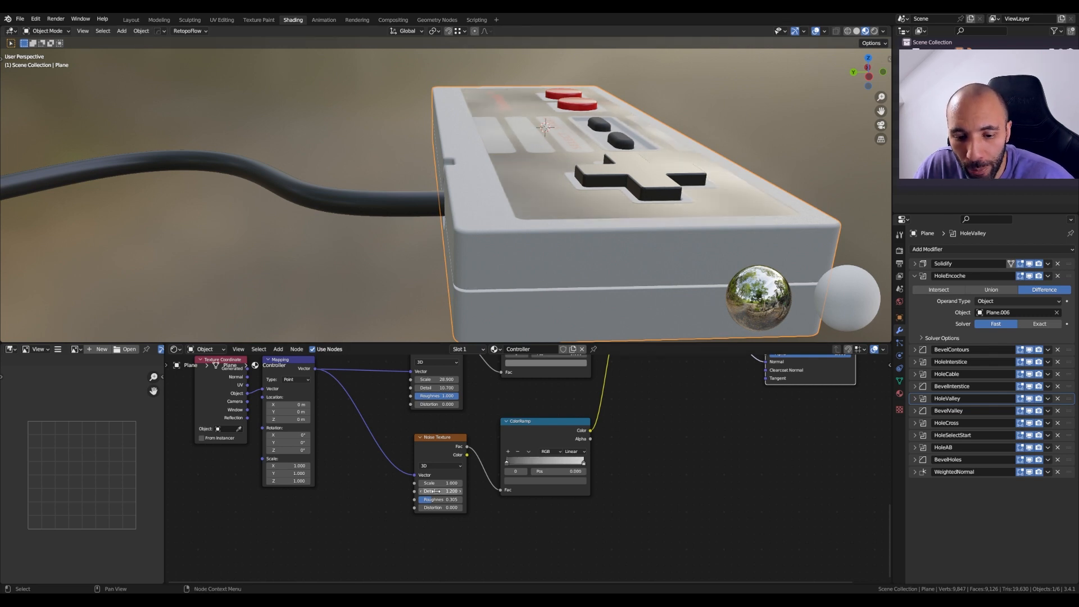
mouse_move(437, 491)
left_mouse_down()
mouse_move(427, 491)
mouse_move(442, 482)
mouse_move(429, 482)
left_mouse_up()
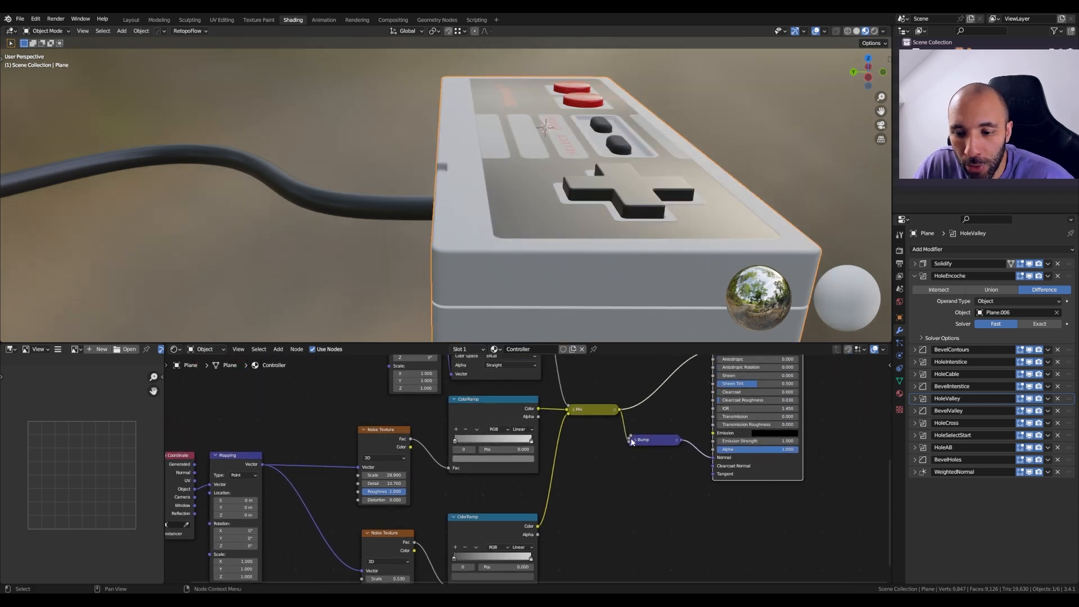
Step: Expand the collapsed Bump node and raise its Strength to 0.097
left_click(636, 442)
key("h")
scroll(637, 442, "up", 2)
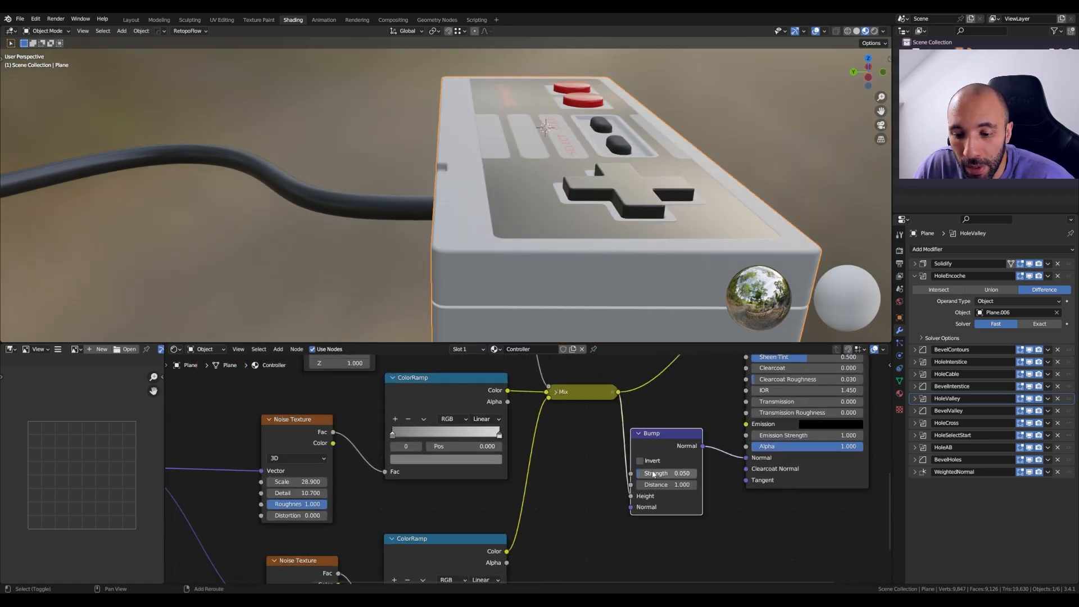
left_click_drag(666, 473, 669, 473)
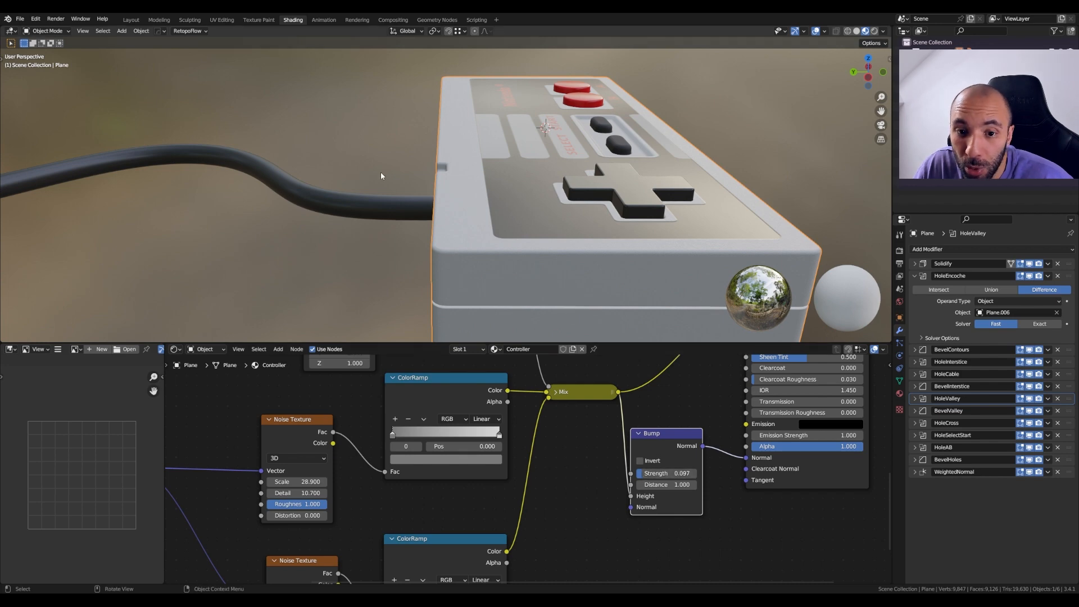
Step: Examine the body's surface relief and reflections up close near the cable and directional pad, and over the whole controller
middle_click_drag(380, 172, 483, 208)
scroll(506, 210, "up", 2)
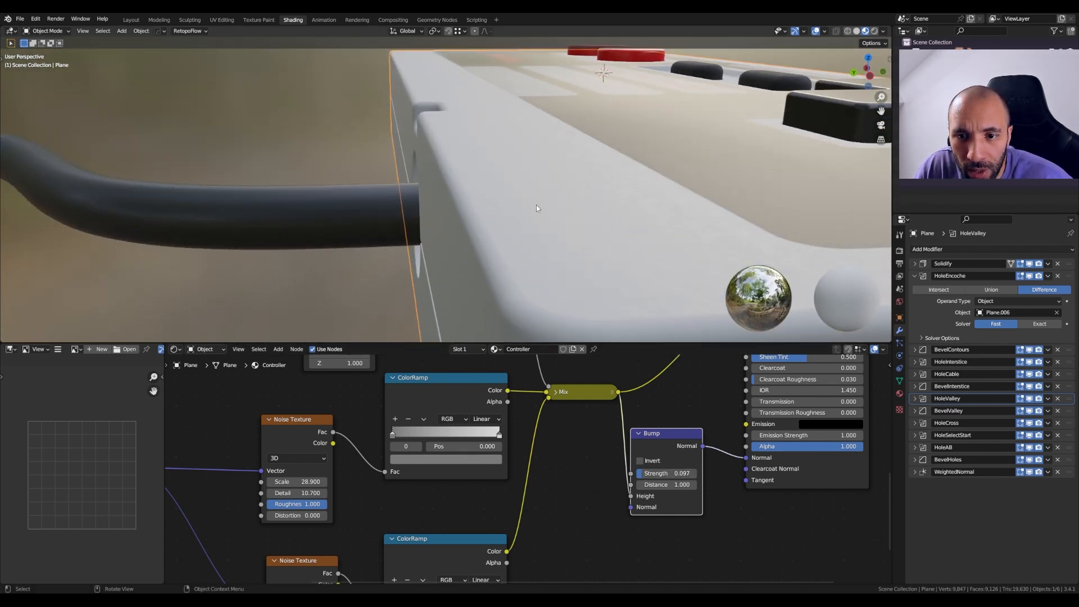
scroll(666, 259, "down", 5)
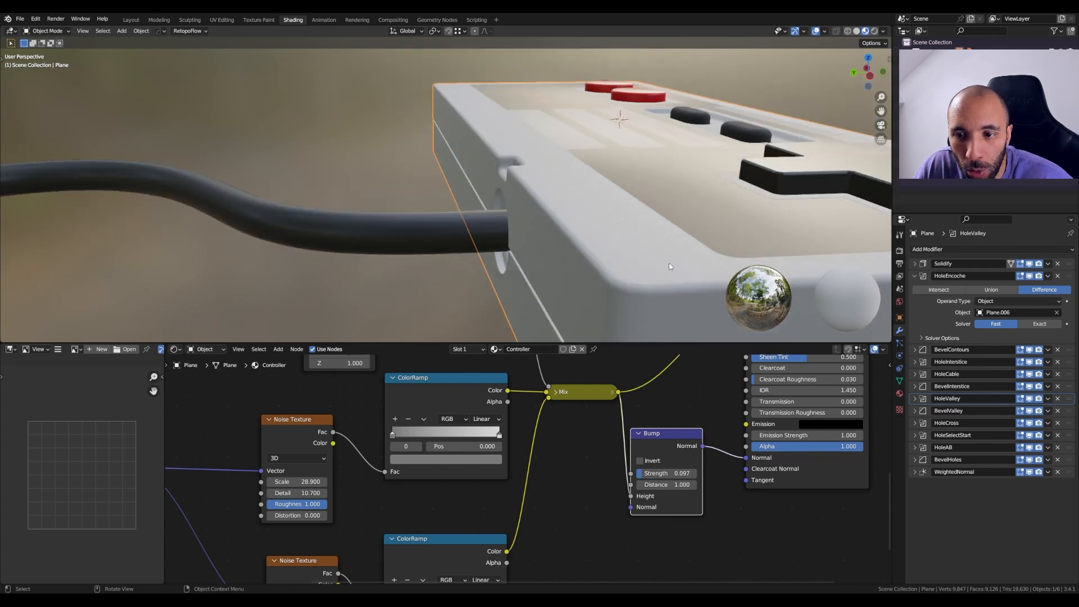
middle_click_drag(666, 260, 569, 275)
scroll(547, 294, "down", 2)
scroll(552, 280, "down", 1)
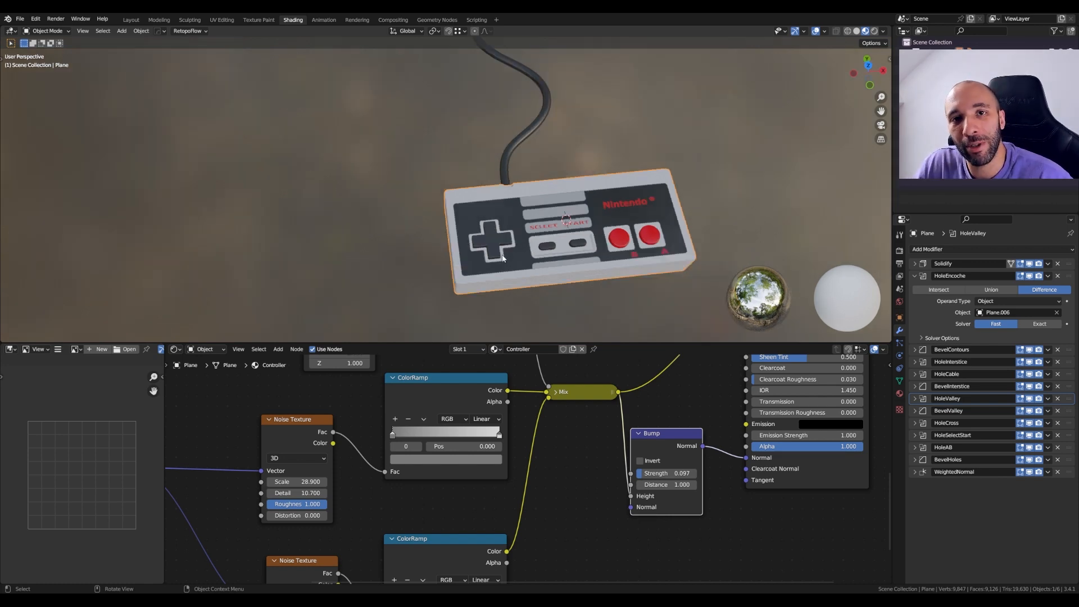
scroll(493, 243, "up", 5)
middle_click_drag(493, 243, 511, 254)
scroll(510, 235, "up", 3)
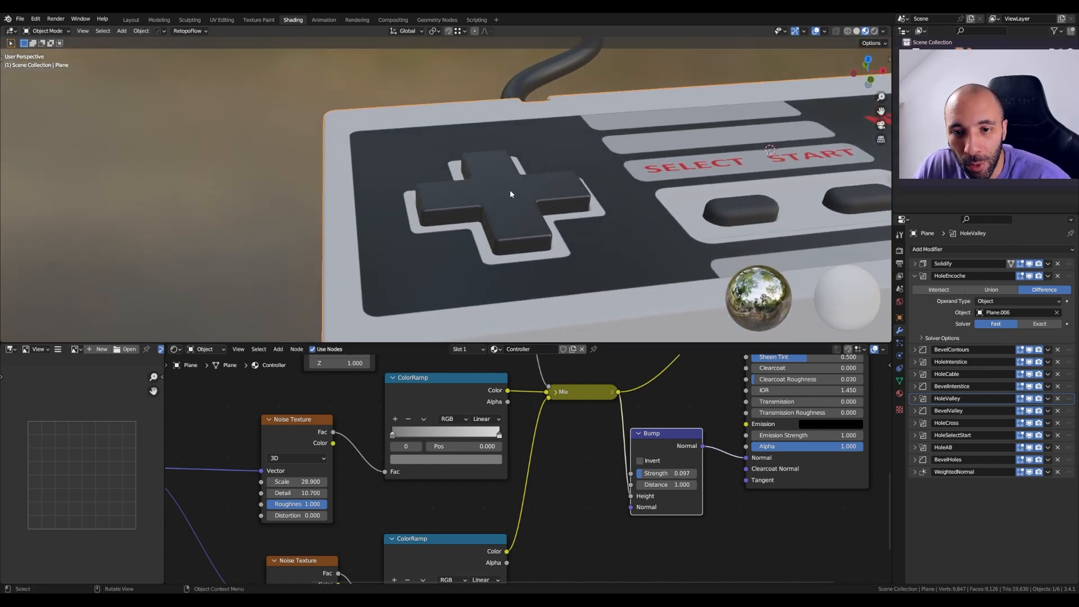
middle_click_drag(504, 194, 499, 233)
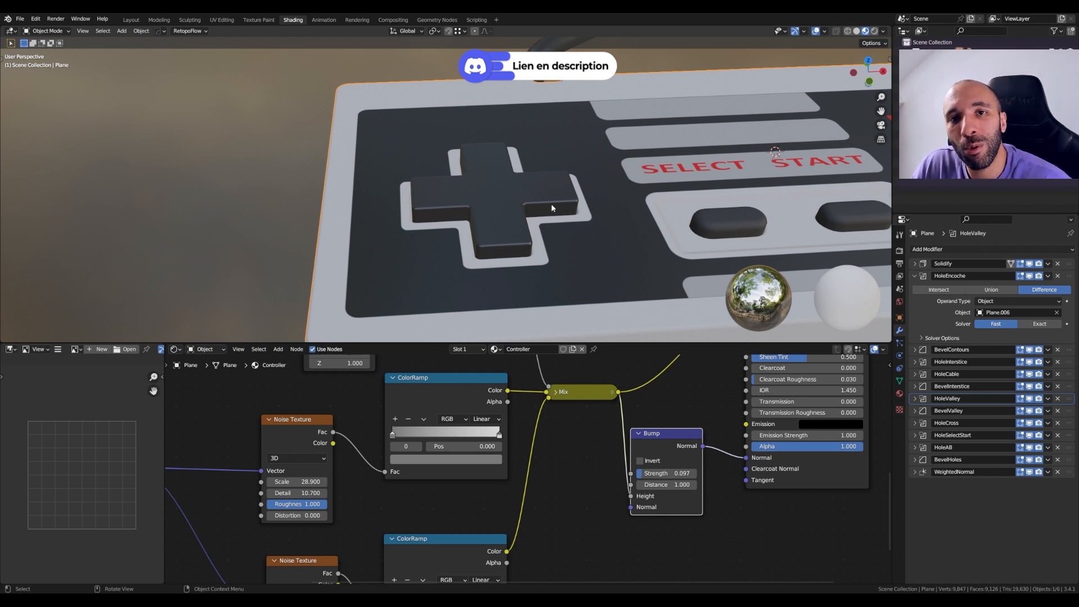
scroll(605, 197, "down", 5)
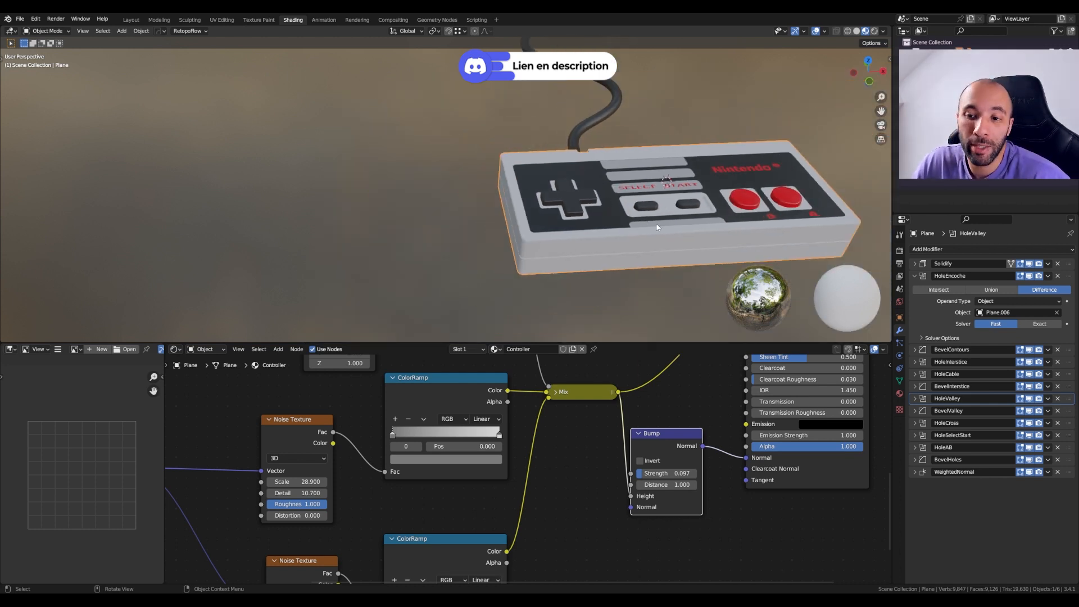
middle_click_drag(701, 233, 653, 241)
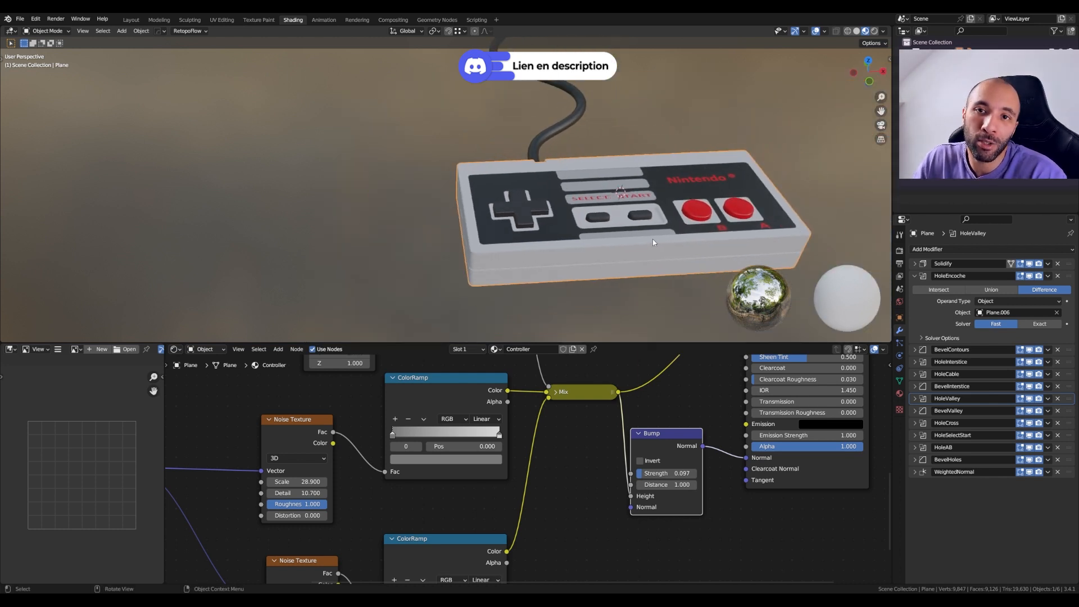